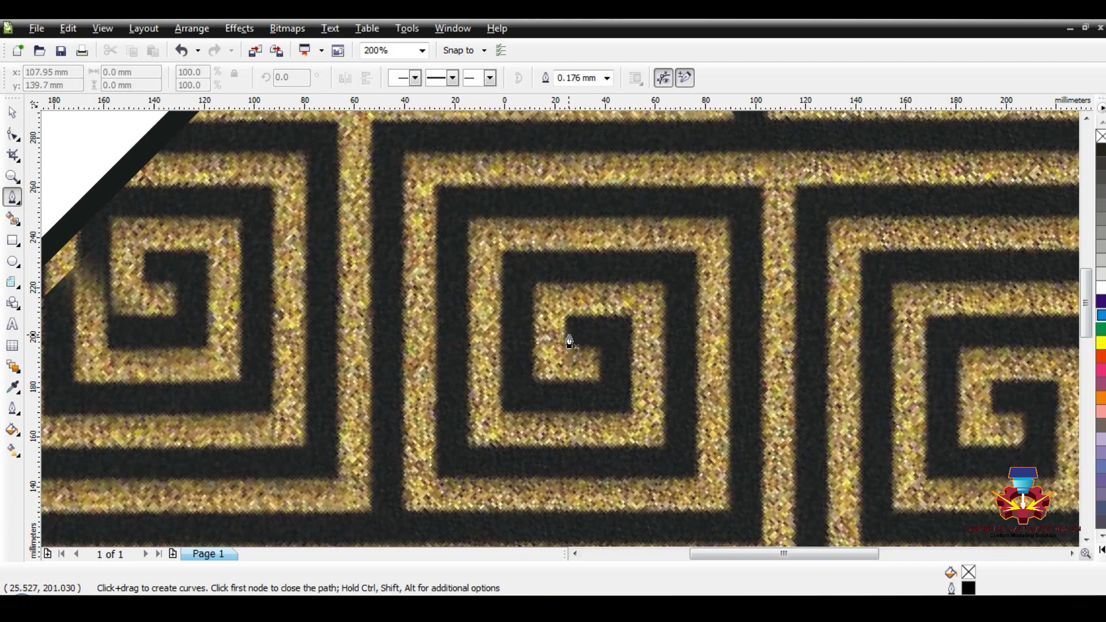
Trace the central spiral motif's black band with a straight-segment pen path, from its inner end out to the upper outer arm.
click(567, 330)
click(615, 331)
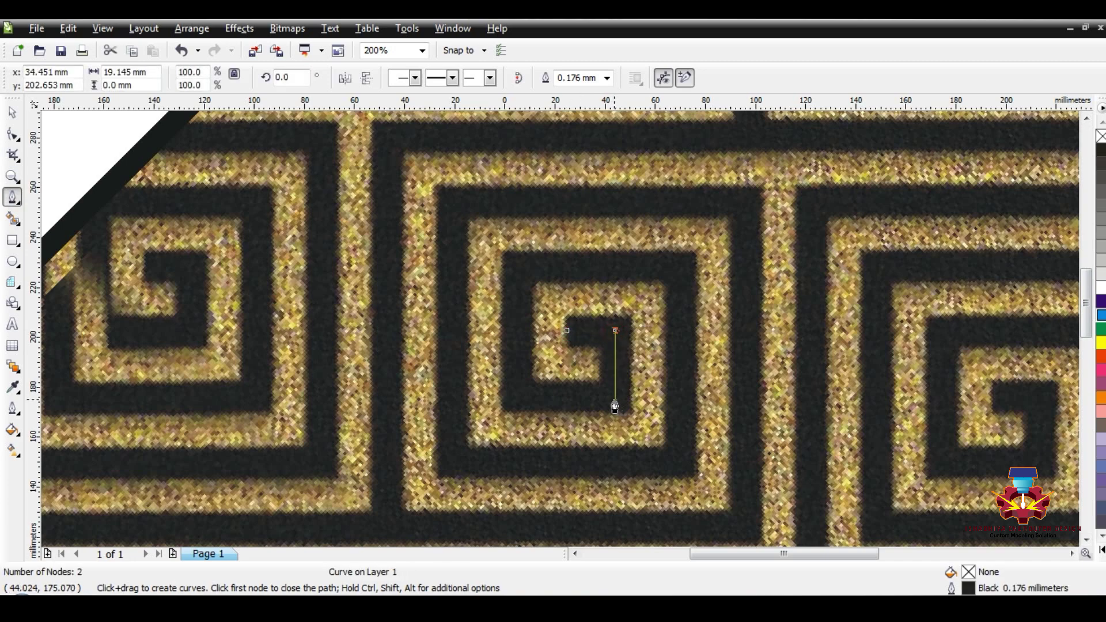
click(616, 395)
click(519, 395)
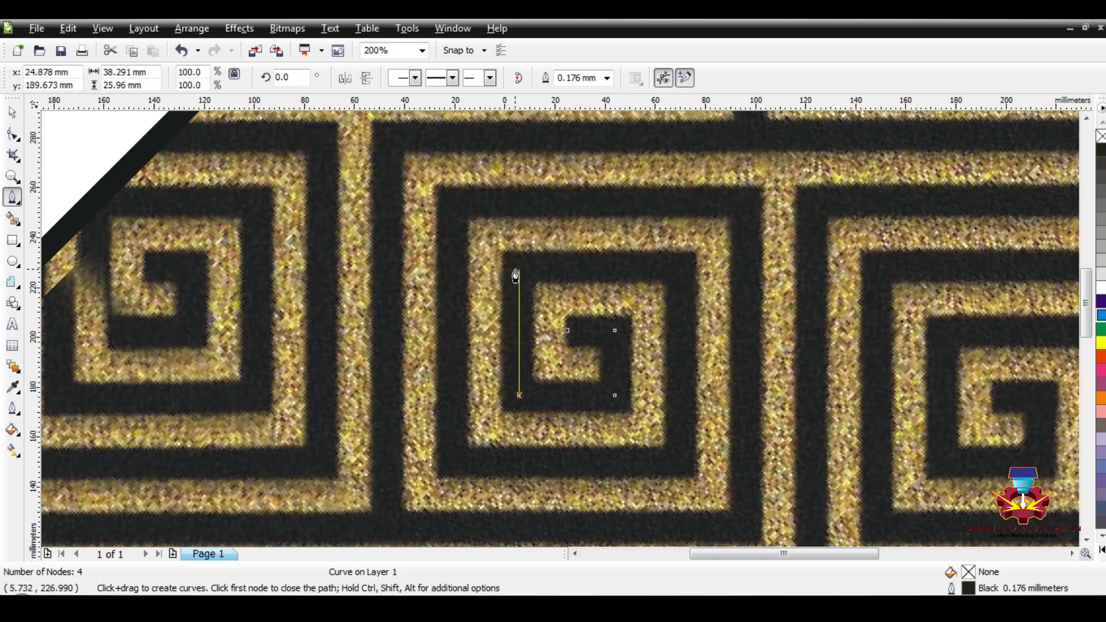
click(519, 269)
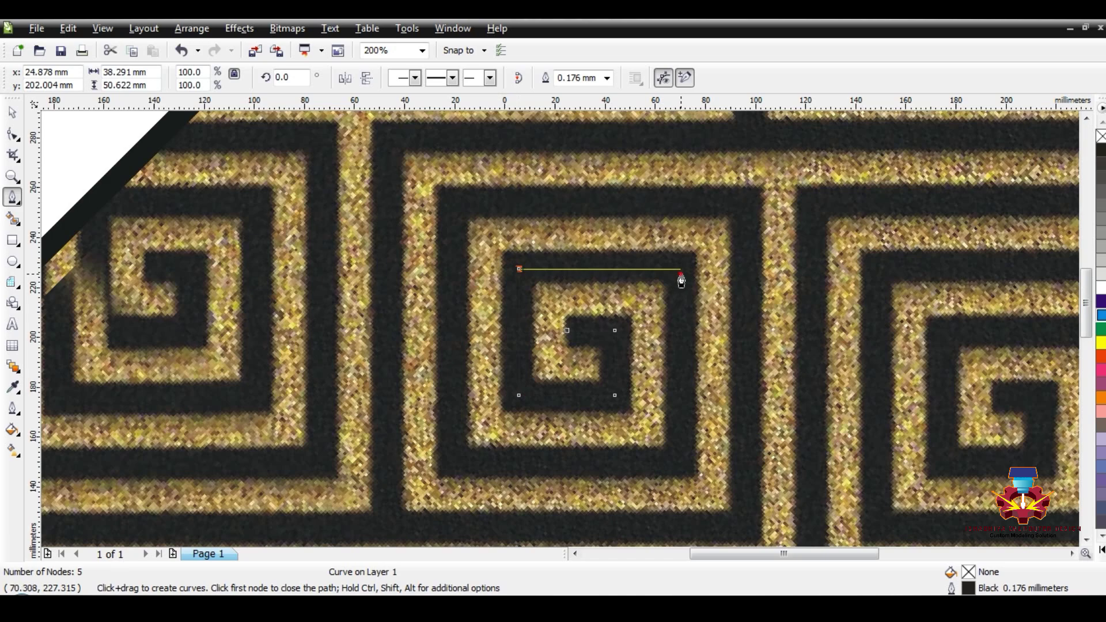
click(681, 269)
click(683, 458)
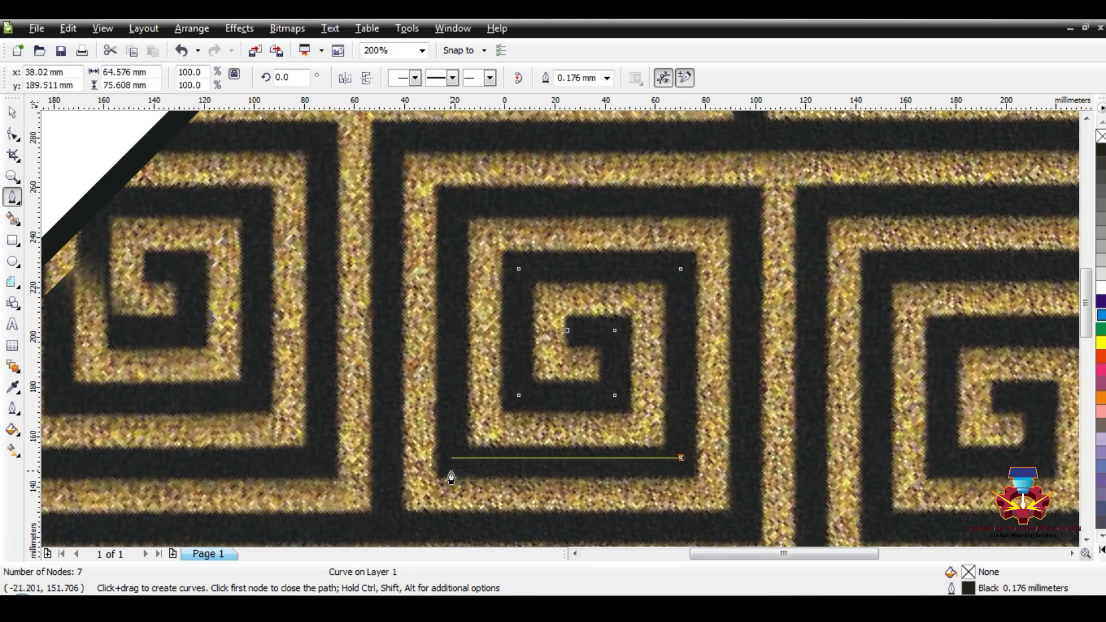
click(453, 458)
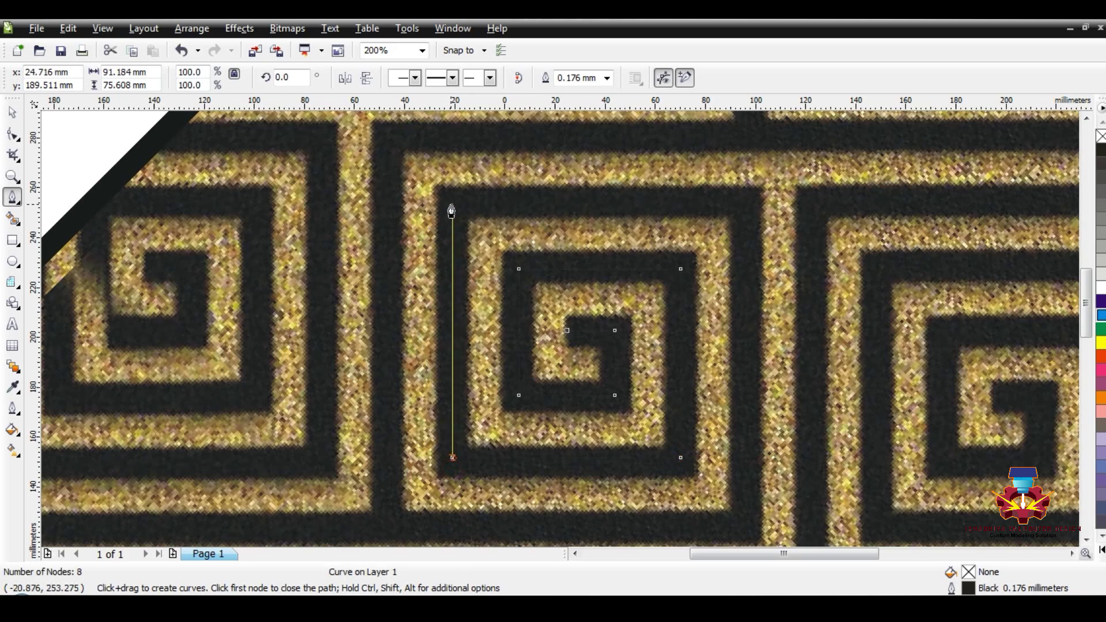
click(453, 203)
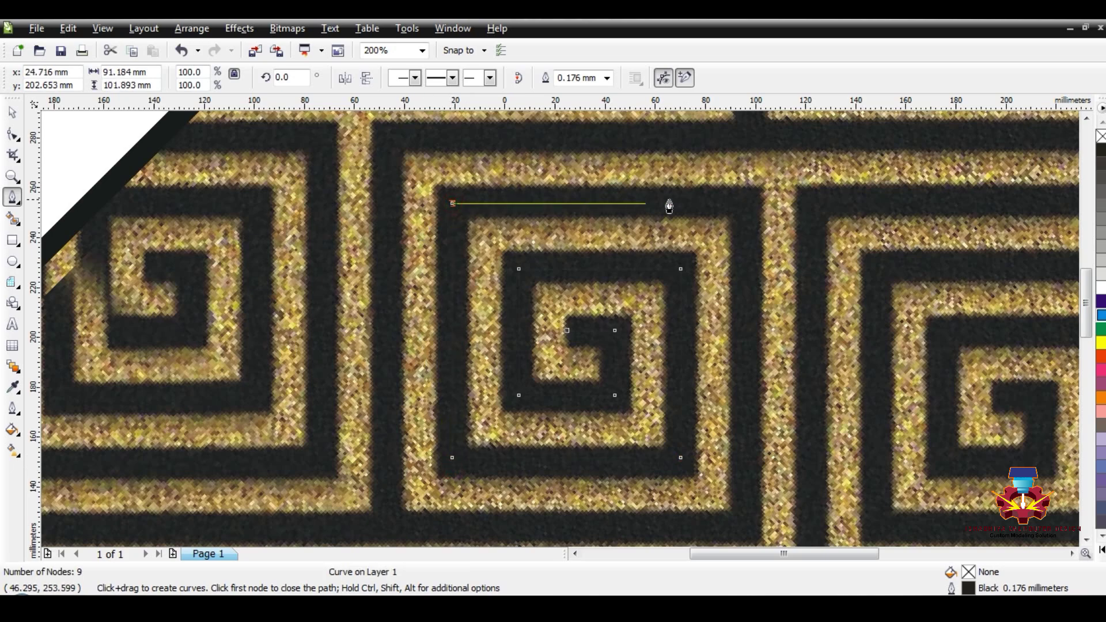
click(745, 205)
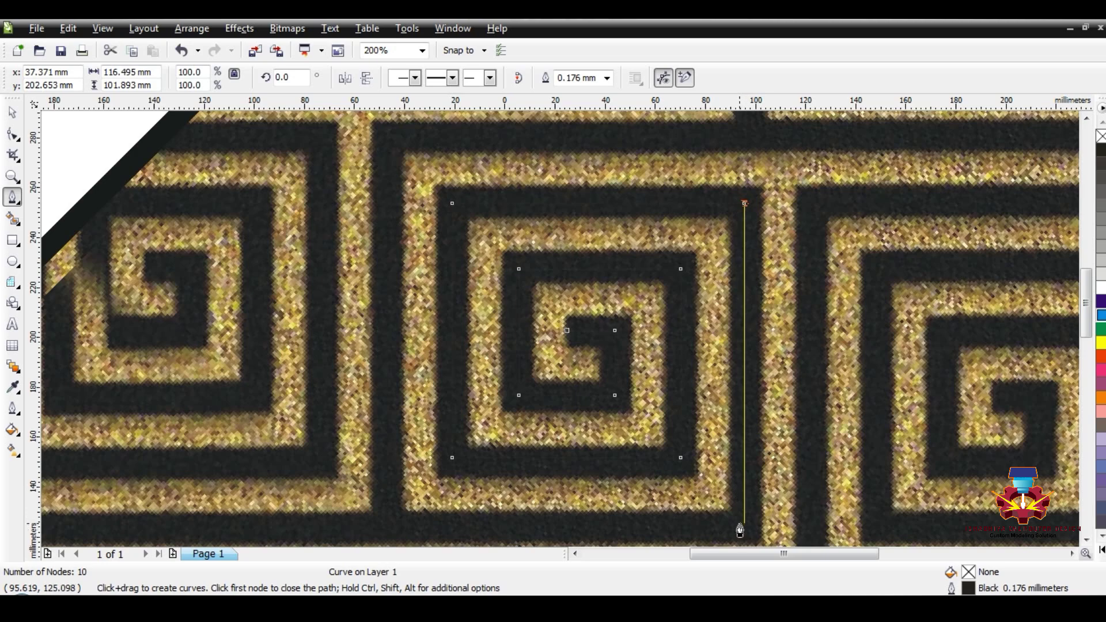
click(742, 526)
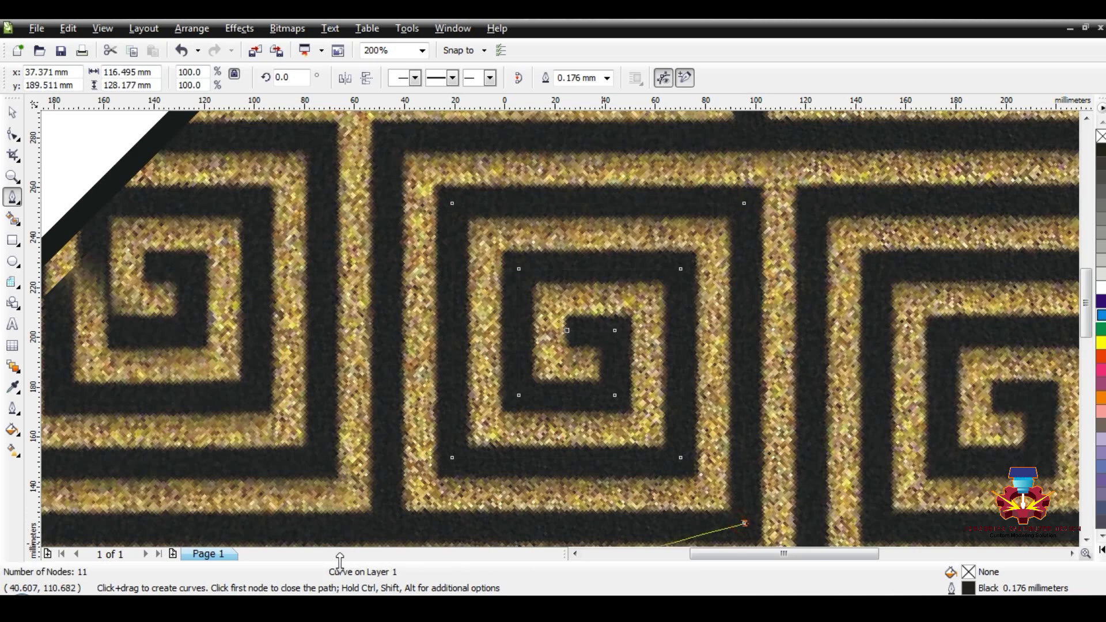
click(387, 543)
click(403, 144)
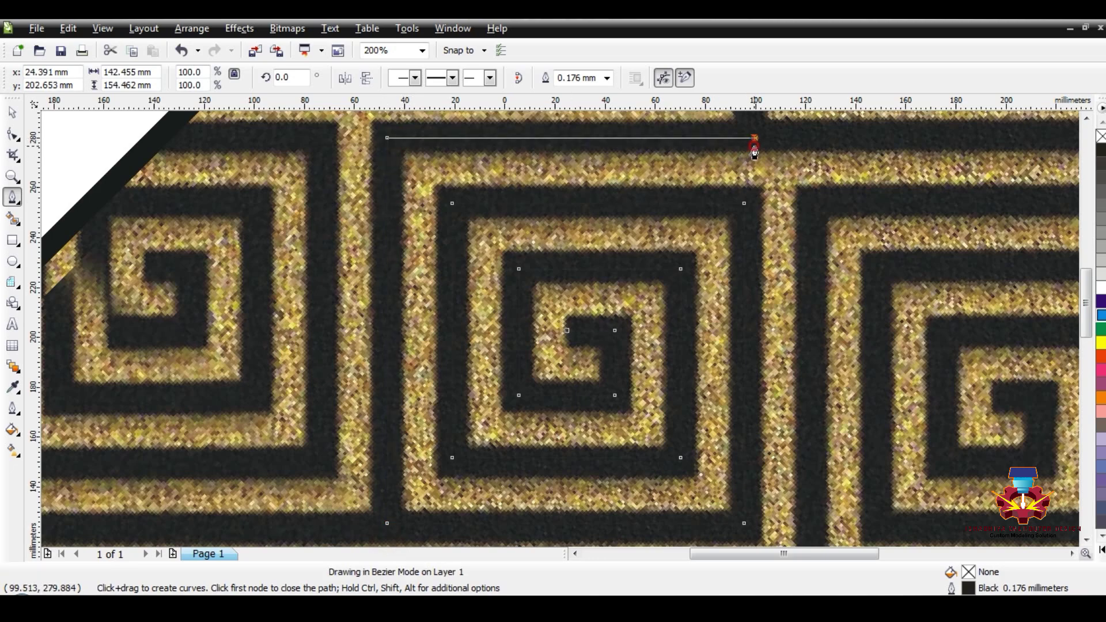
click(753, 143)
key(space)
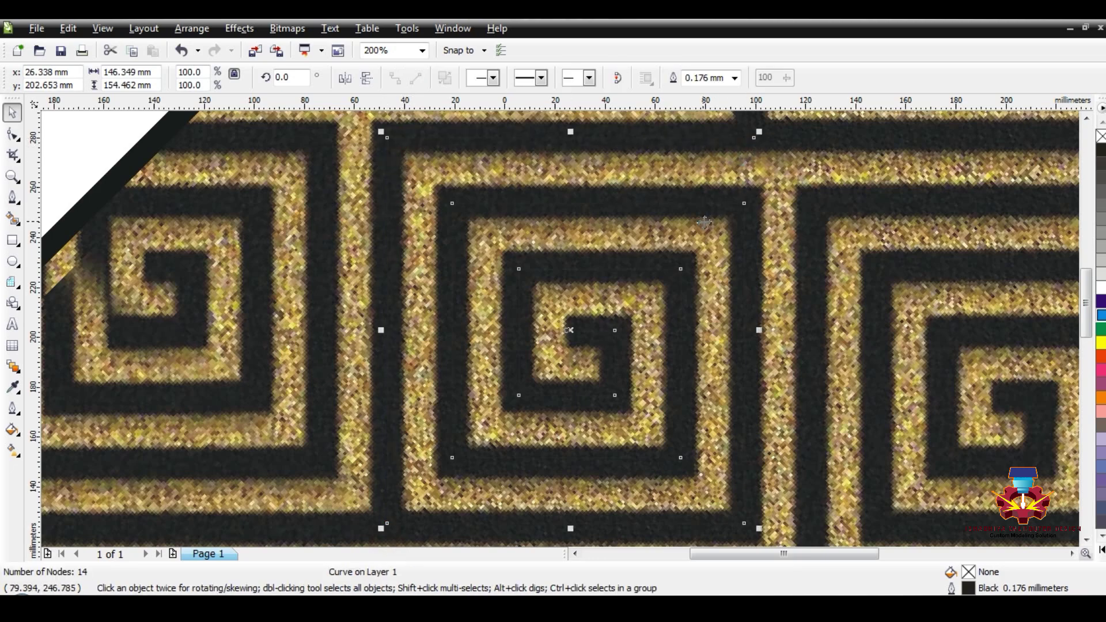
Color the spiral's outline cyan and set its width to 8 mm.
right_click(1101, 317)
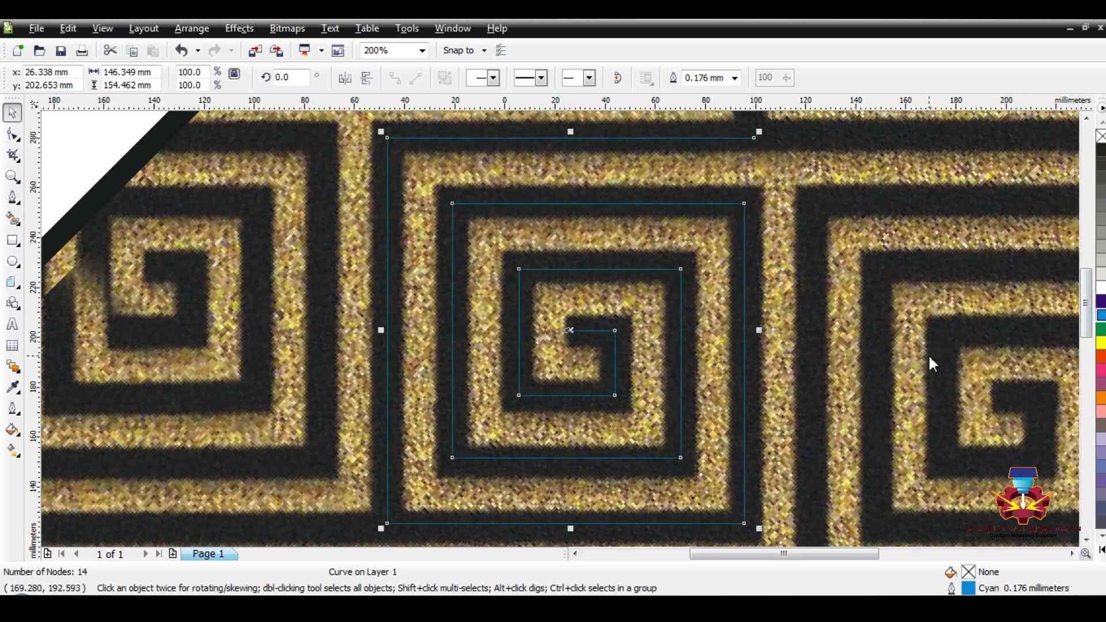
key(F12)
text(8)
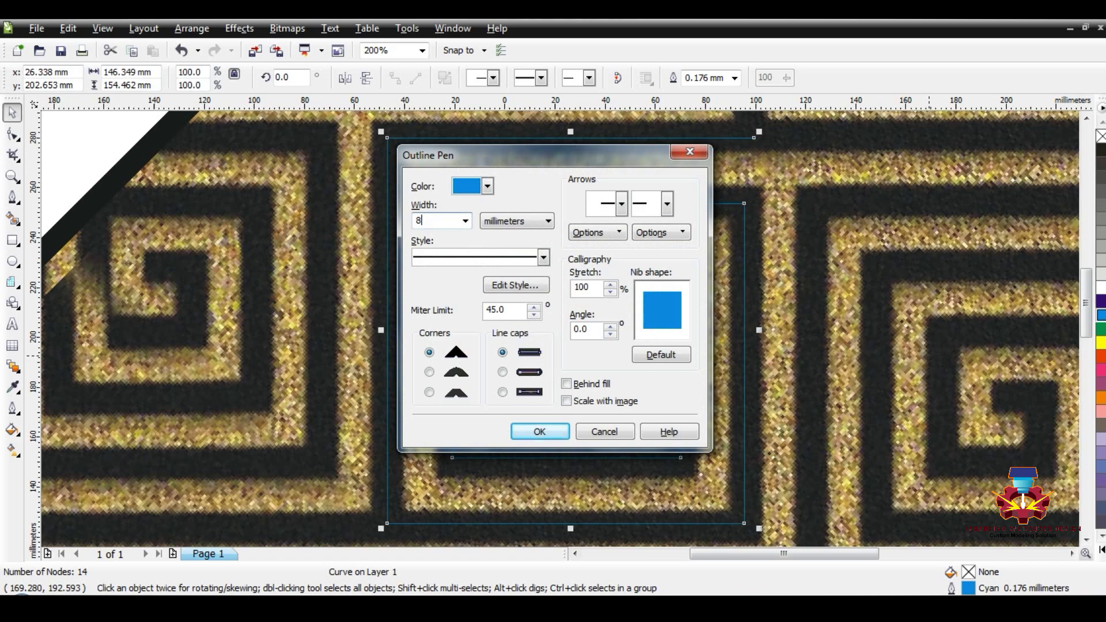
key(Return)
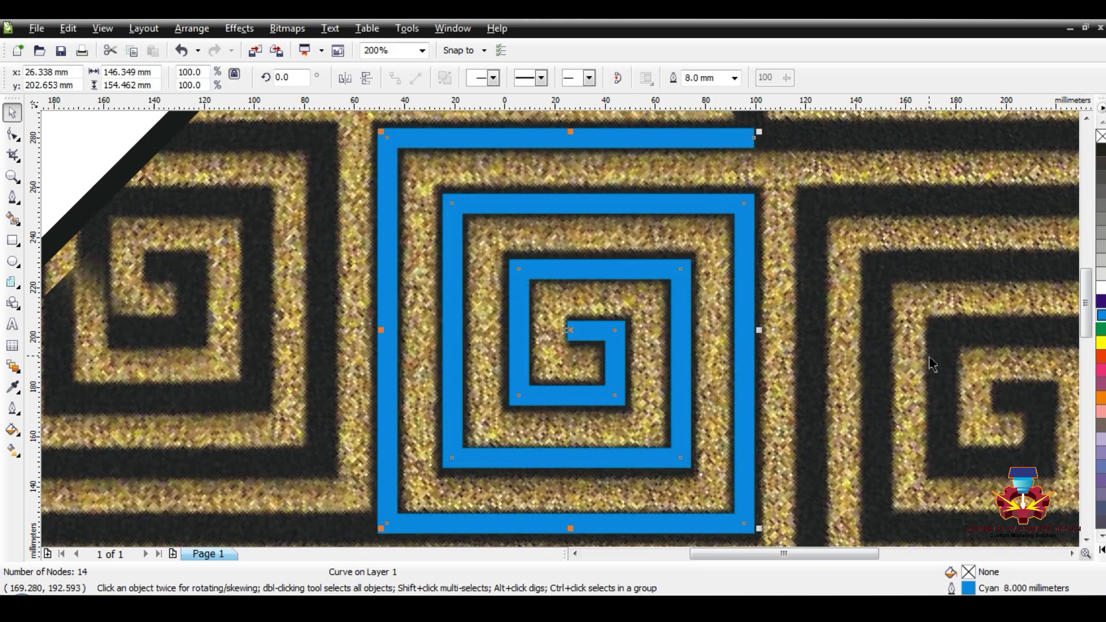
Set the spiral's outline width to 12 mm to match the black band.
key(F12)
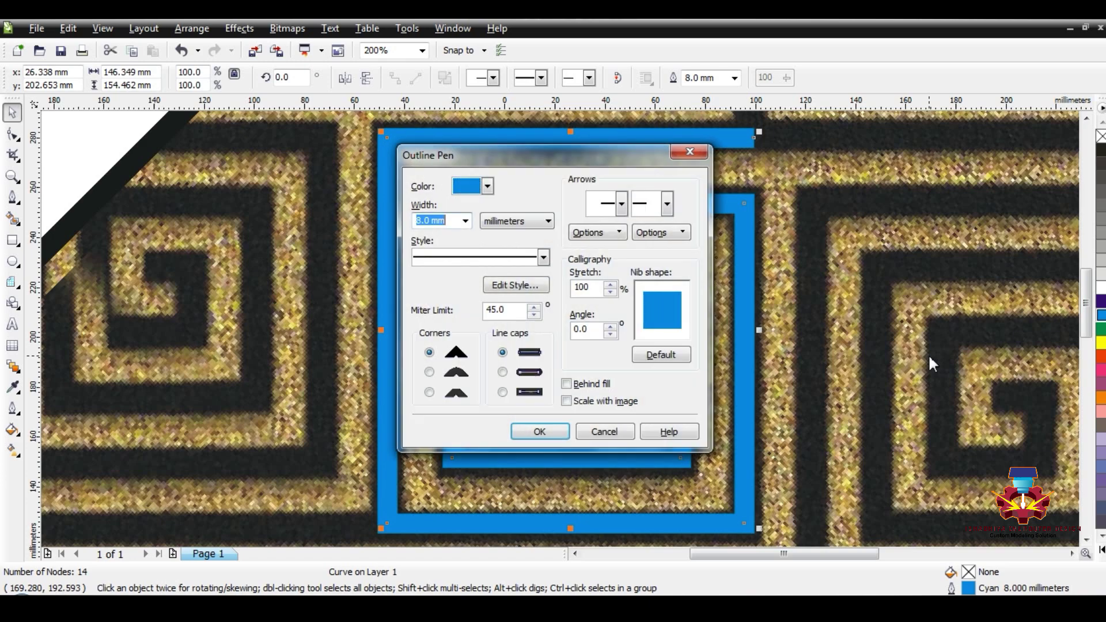
text(12)
key(Return)
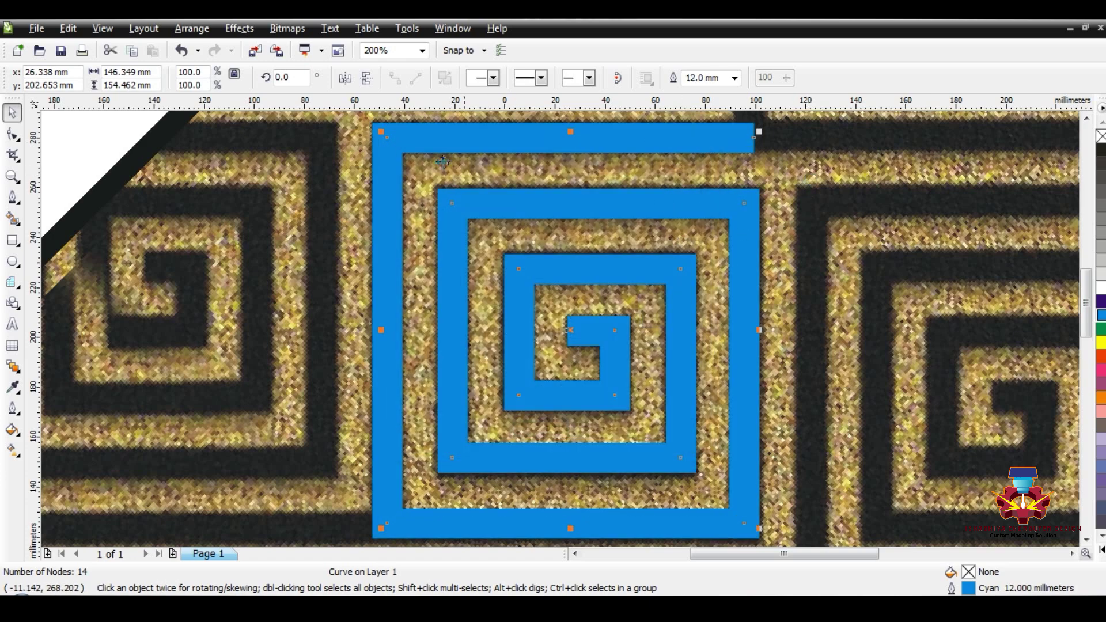
Place a vertical guideline on the spiral's right edge at 101.46 mm and nudge the upper arm's end node right to meet it.
click(759, 221)
scroll(759, 167, up, 1)
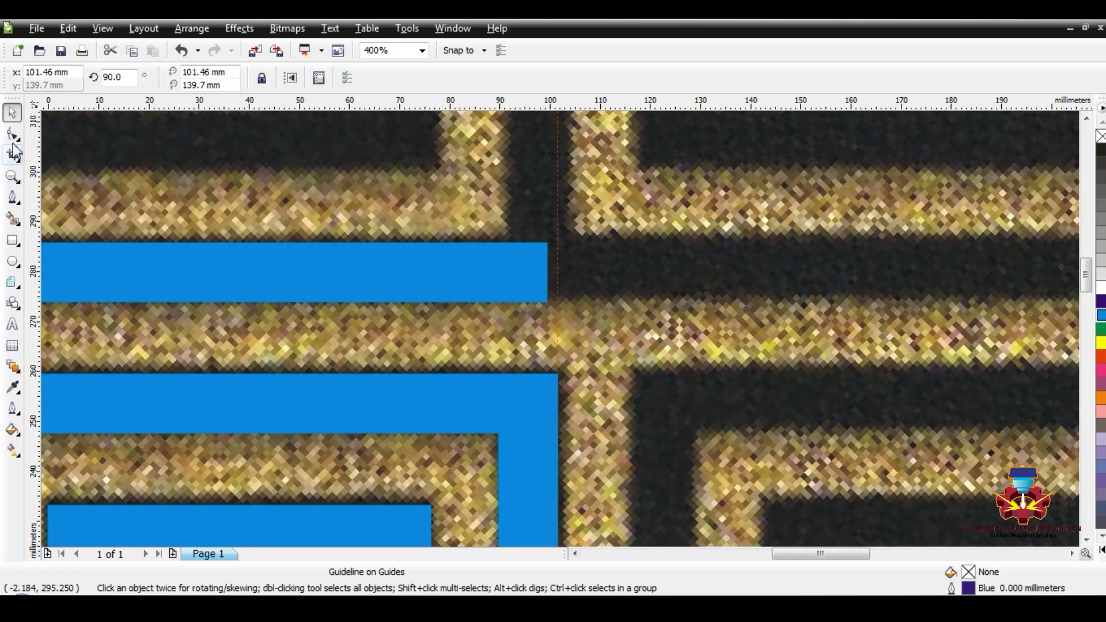
key(F10)
click(399, 274)
drag(599, 261, 528, 314)
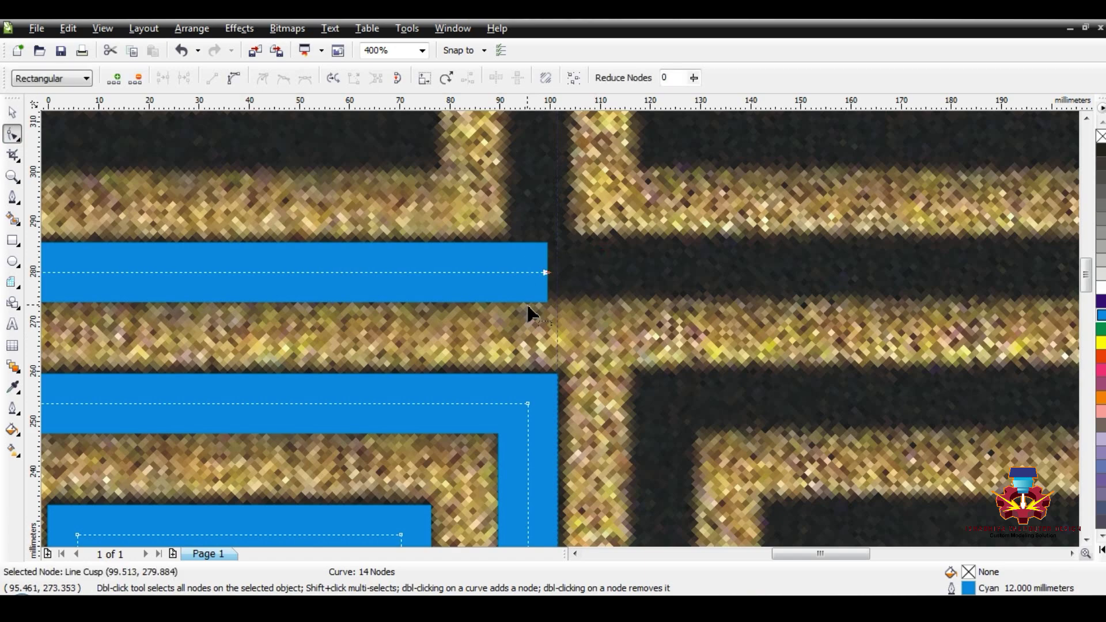
key(Right)
key(Right)
key(Right)
key(Right)
key(Right)
key(Right)
key(Right)
key(Right)
key(Right)
key(Right)
key(Right)
key(Right)
key(Right)
key(Right)
key(Right)
key(Right)
key(Right)
key(Right)
key(Right)
key(Right)
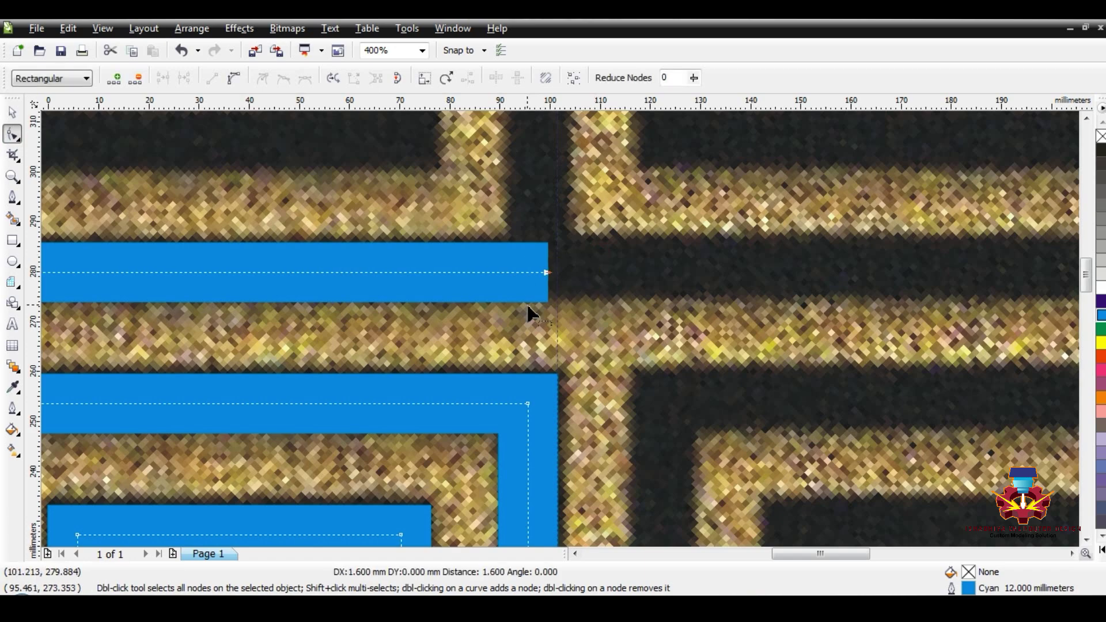
key(Right)
scroll(562, 308, up, 2)
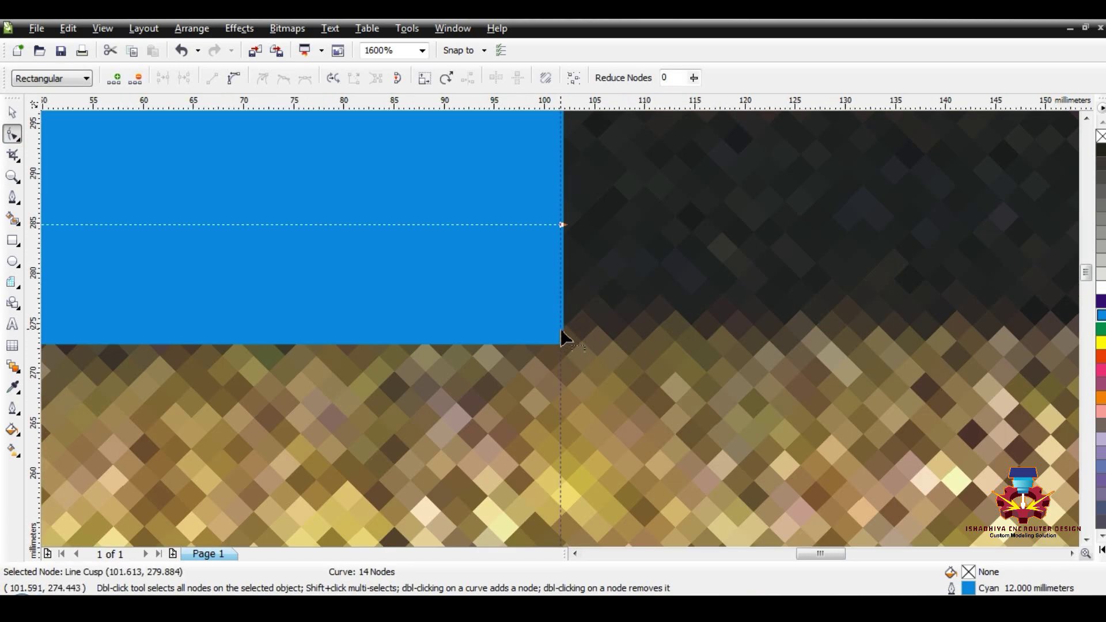
scroll(561, 392, down, 1)
scroll(560, 391, down, 5)
scroll(561, 332, up, 2)
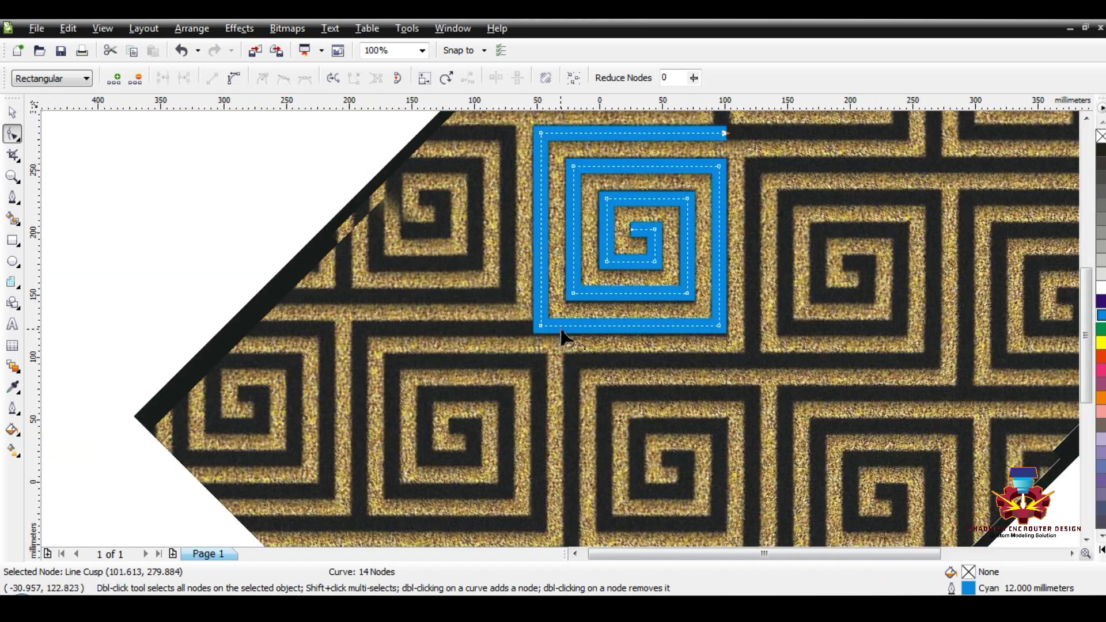
Place a horizontal guideline along the spiral's top edge at 286.05 mm.
key(space)
click(309, 166)
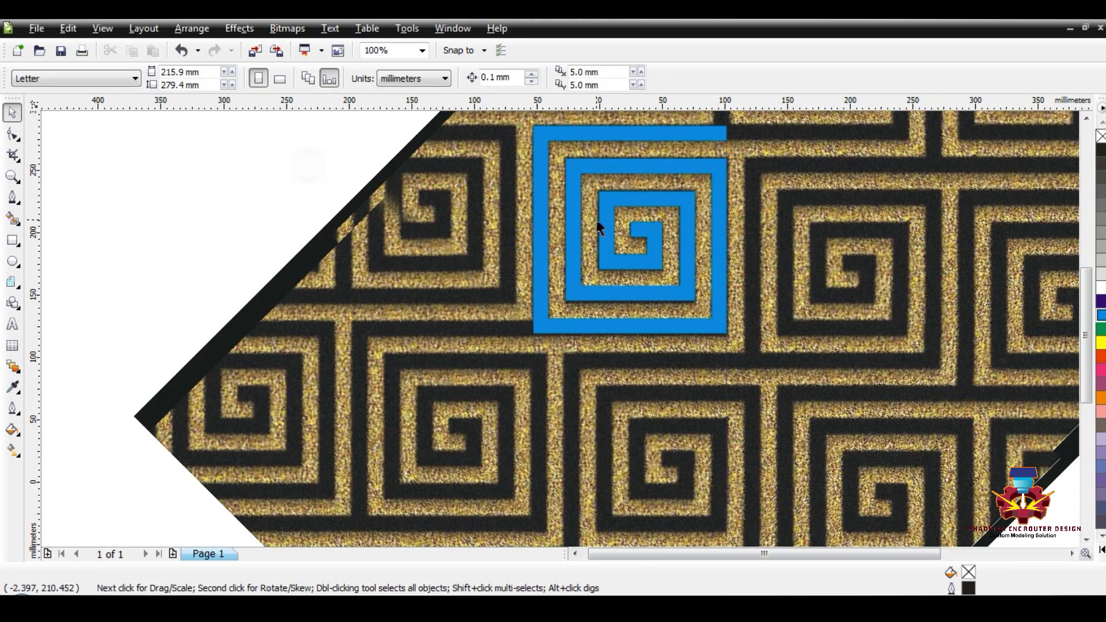
scroll(598, 221, down, 1)
scroll(608, 341, up, 1)
scroll(561, 328, up, 1)
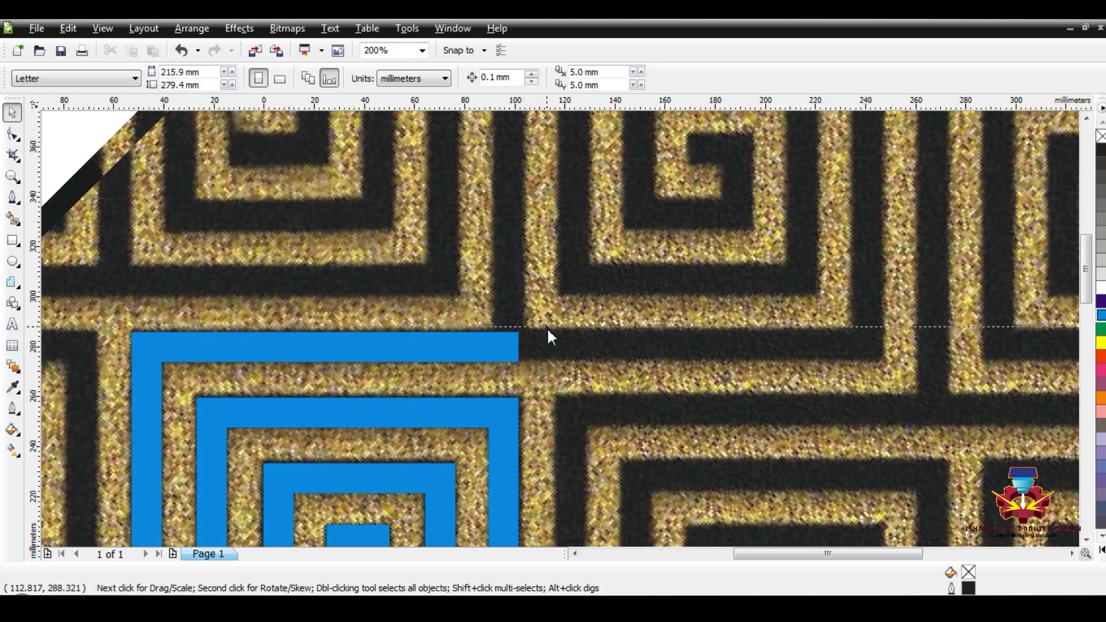
click(548, 329)
scroll(559, 330, down, 2)
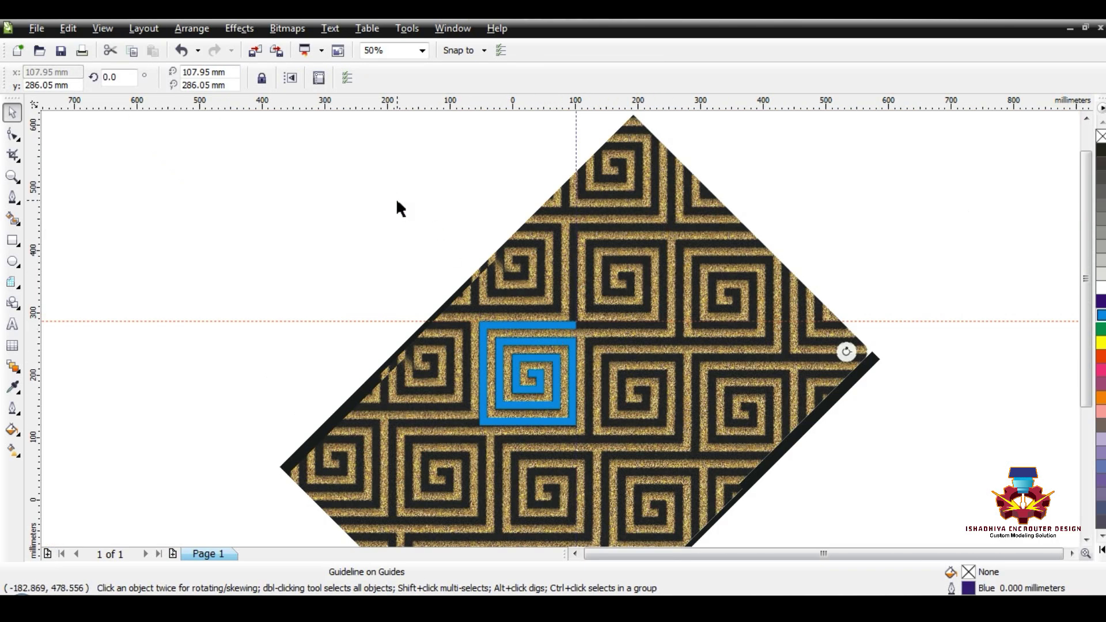
Duplicate the spiral diagonally up and to the right, placing the copy's lower-left corner on the original's upper-right arm end.
key(space)
scroll(535, 364, up, 1)
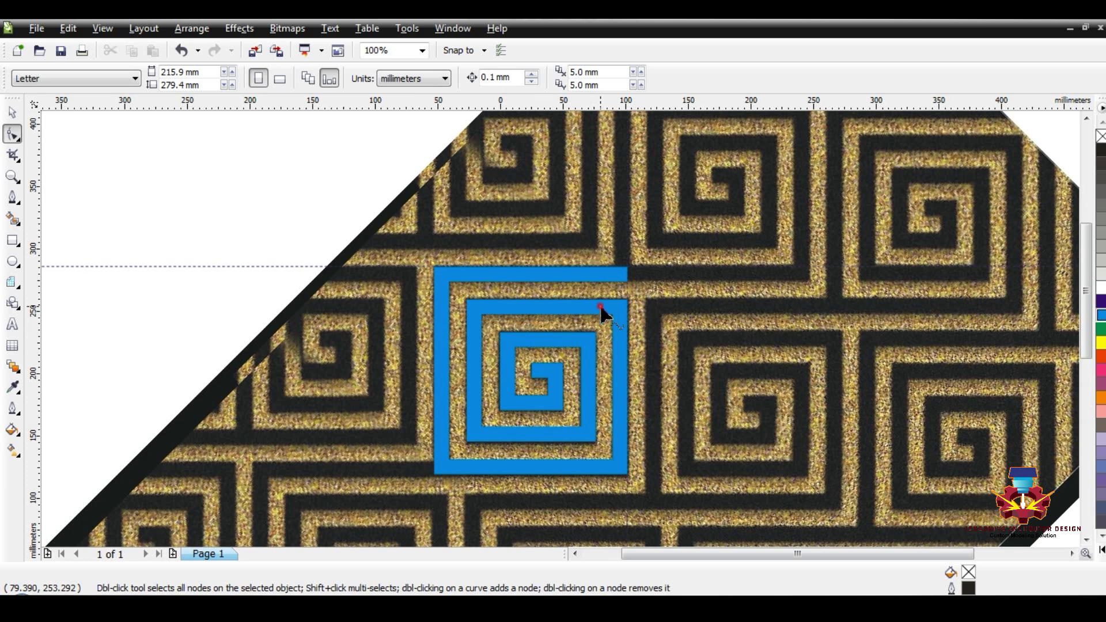
click(601, 311)
click(13, 113)
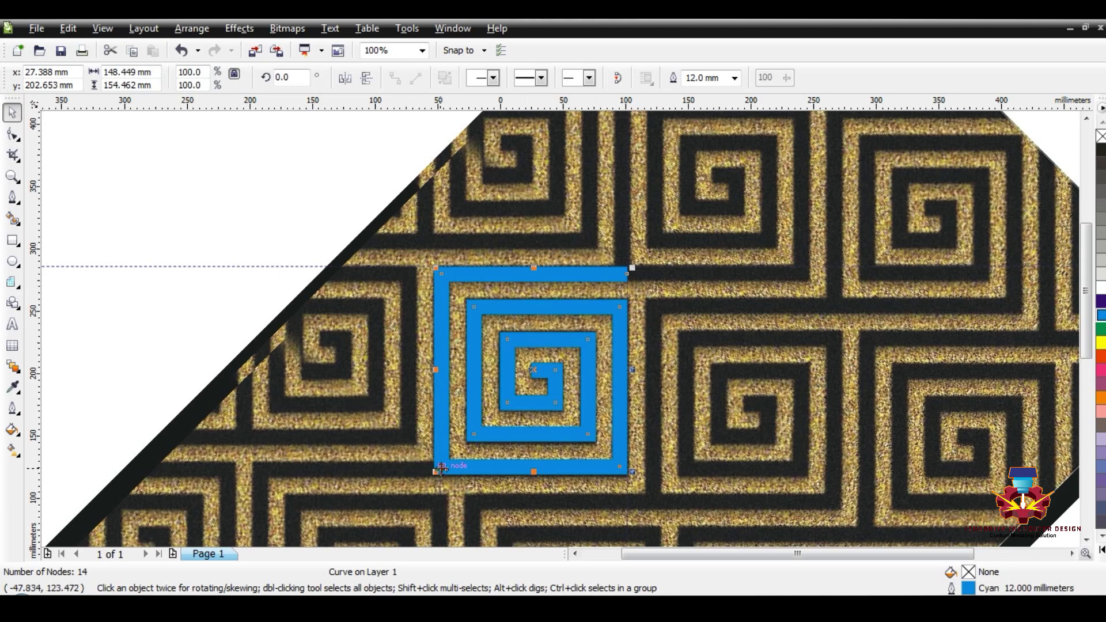
drag(441, 468, 627, 276)
scroll(558, 336, down, 2)
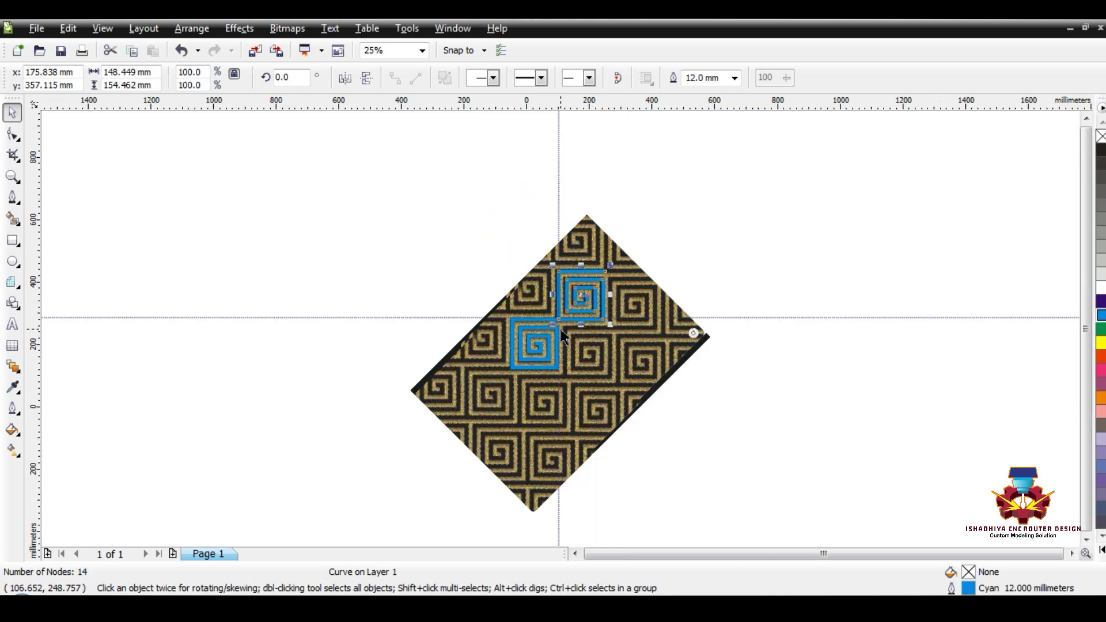
Repeat the diagonal duplication eight times to form a chain of ten spirals.
key(ctrl+r)
key(ctrl+r)
key(ctrl+r)
scroll(563, 337, down, 1)
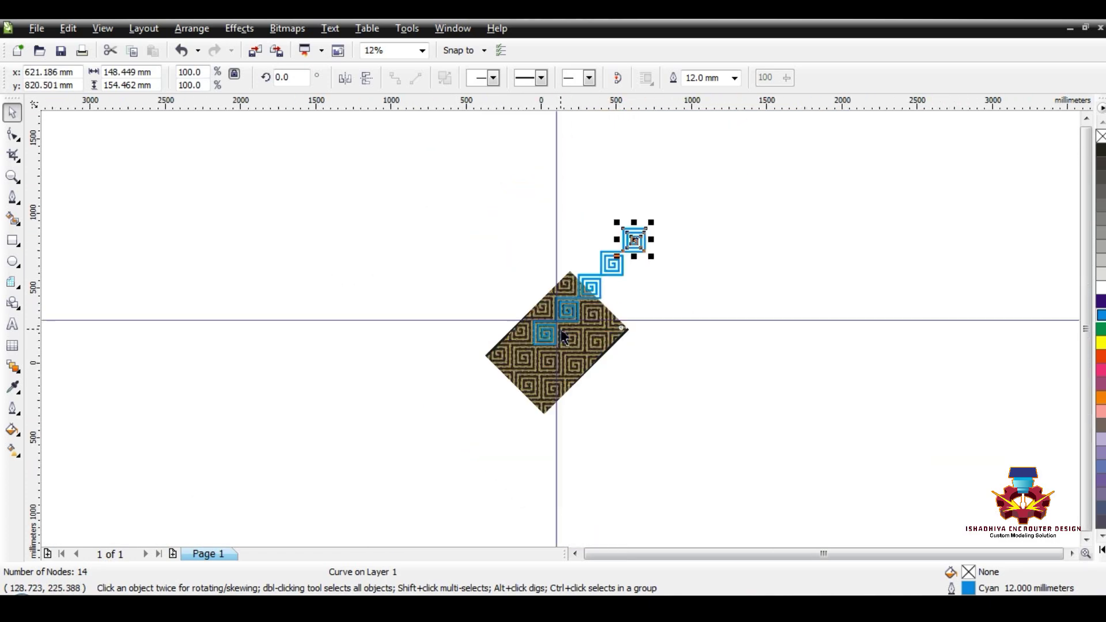
key(ctrl+r)
key(ctrl+r)
key(ctrl+r)
key(ctrl+r)
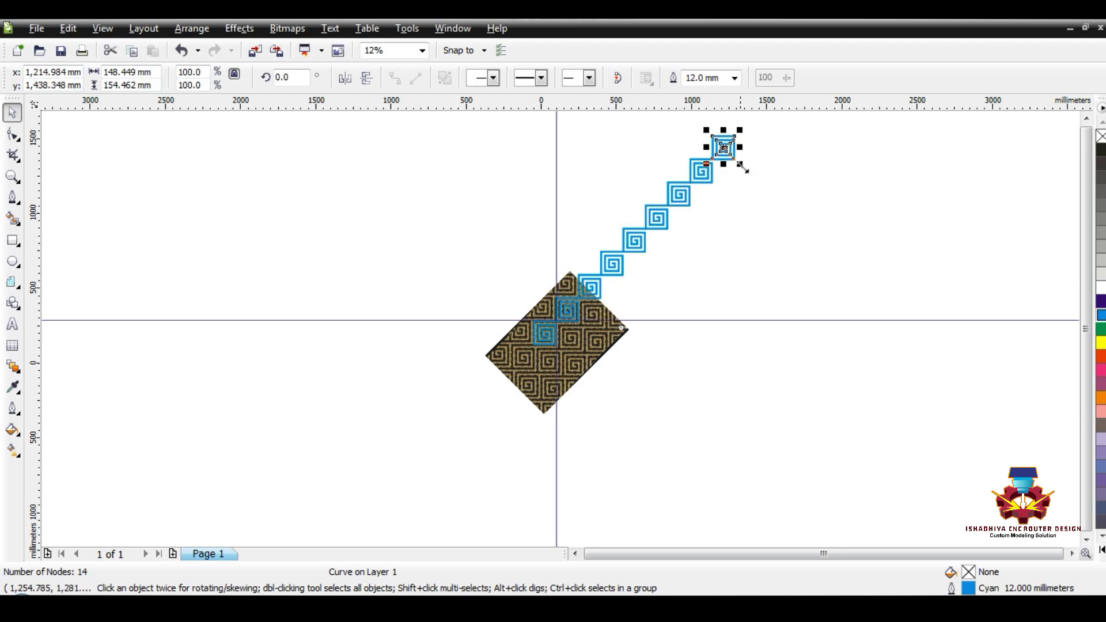
key(ctrl+r)
scroll(583, 301, down, 1)
drag(605, 228, 444, 394)
click(443, 392)
click(607, 219)
drag(606, 228, 471, 306)
Lock the reference pattern bitmap in place.
click(451, 397)
right_click(450, 397)
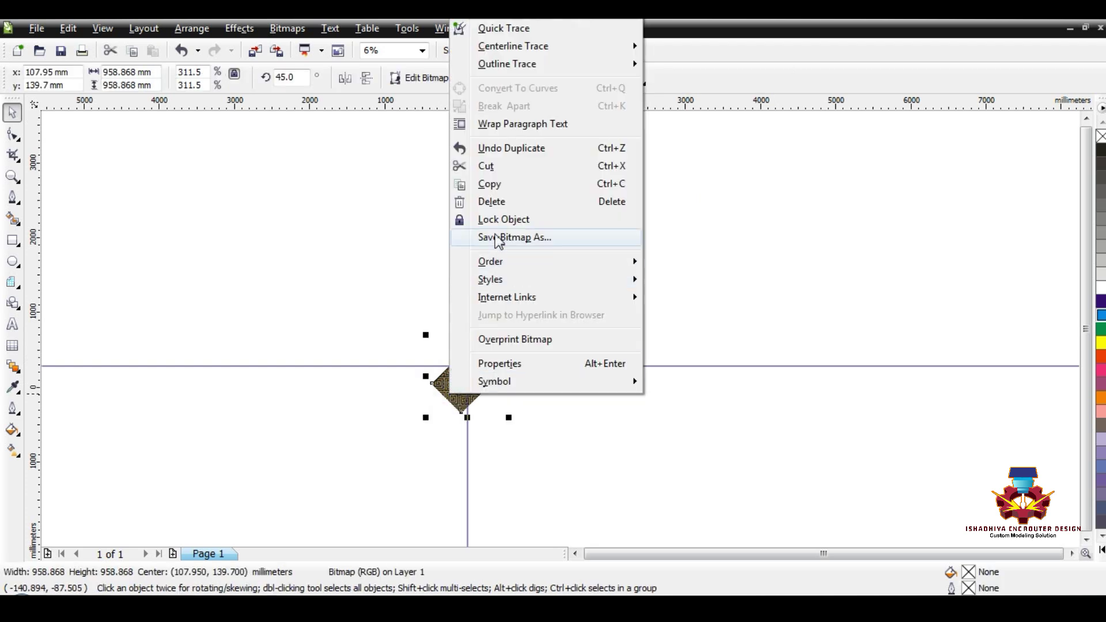
click(496, 218)
Group all the spirals in the diagonal chain and center the group on the page.
drag(605, 206, 444, 394)
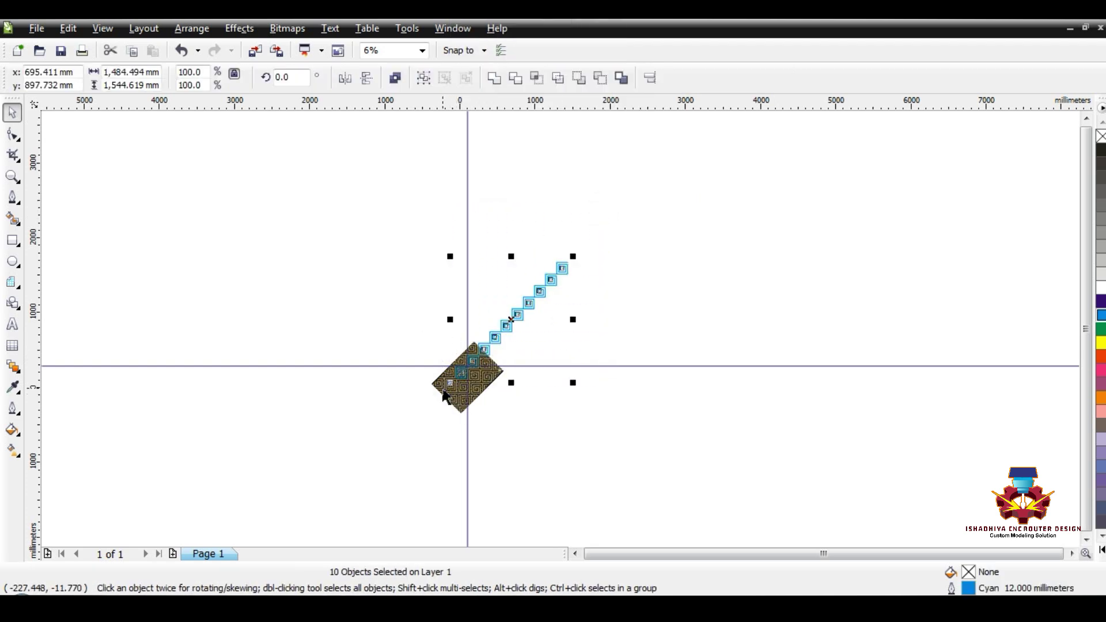
key(ctrl+g)
key(p)
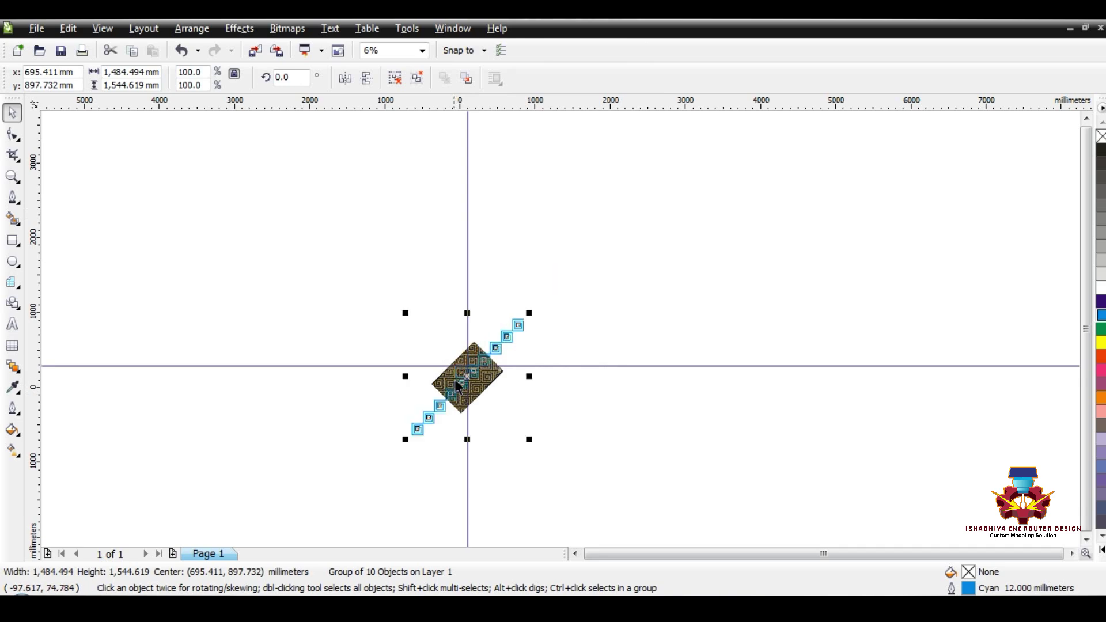
Move the spiral group so one of its spirals lies over the motif at the reference pattern's far-left corner.
scroll(563, 337, up, 1)
scroll(563, 337, up, 2)
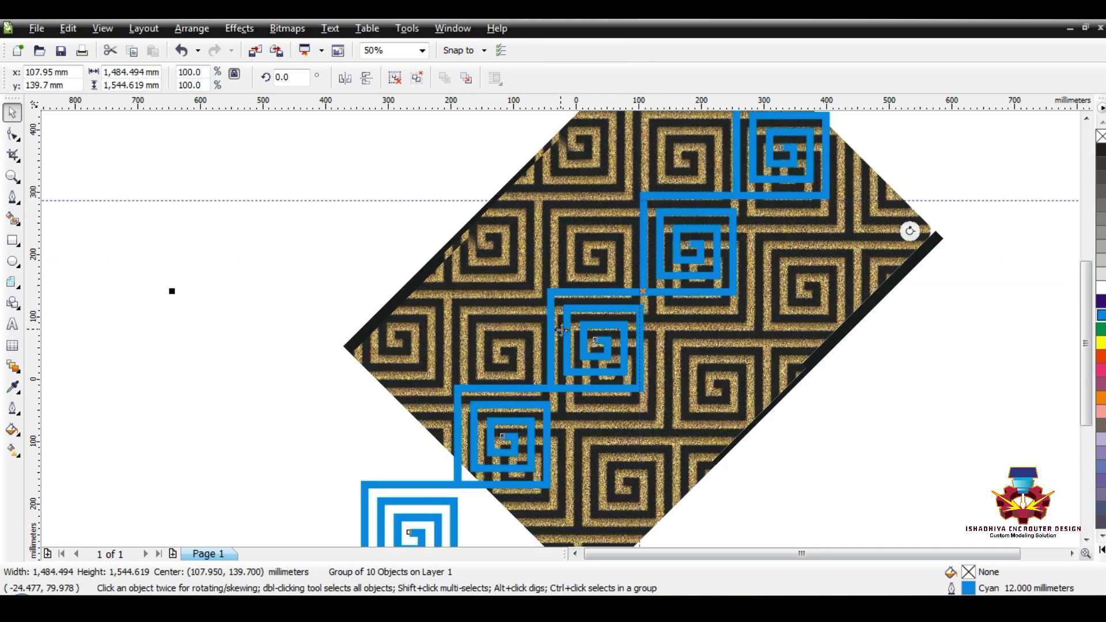
scroll(519, 396, up, 1)
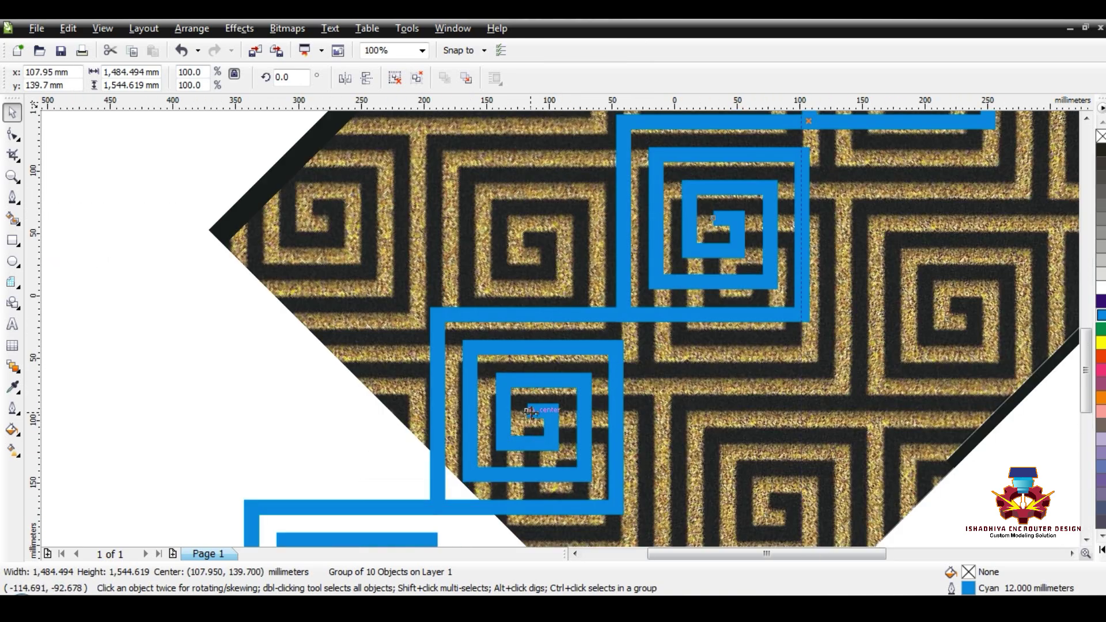
drag(531, 413, 578, 327)
scroll(326, 213, up, 1)
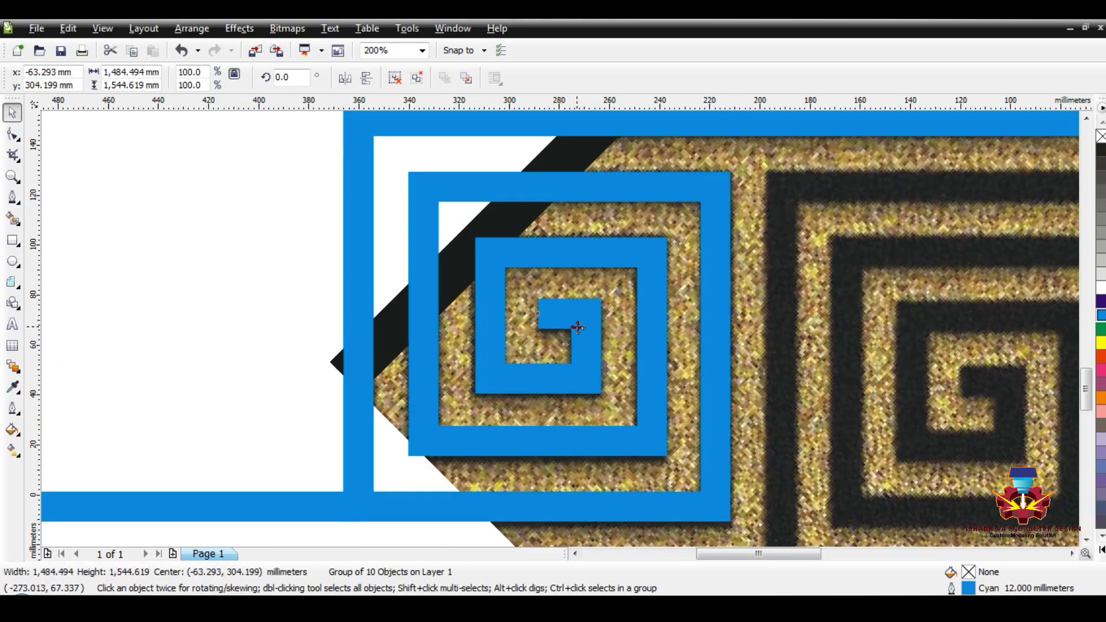
scroll(578, 327, down, 3)
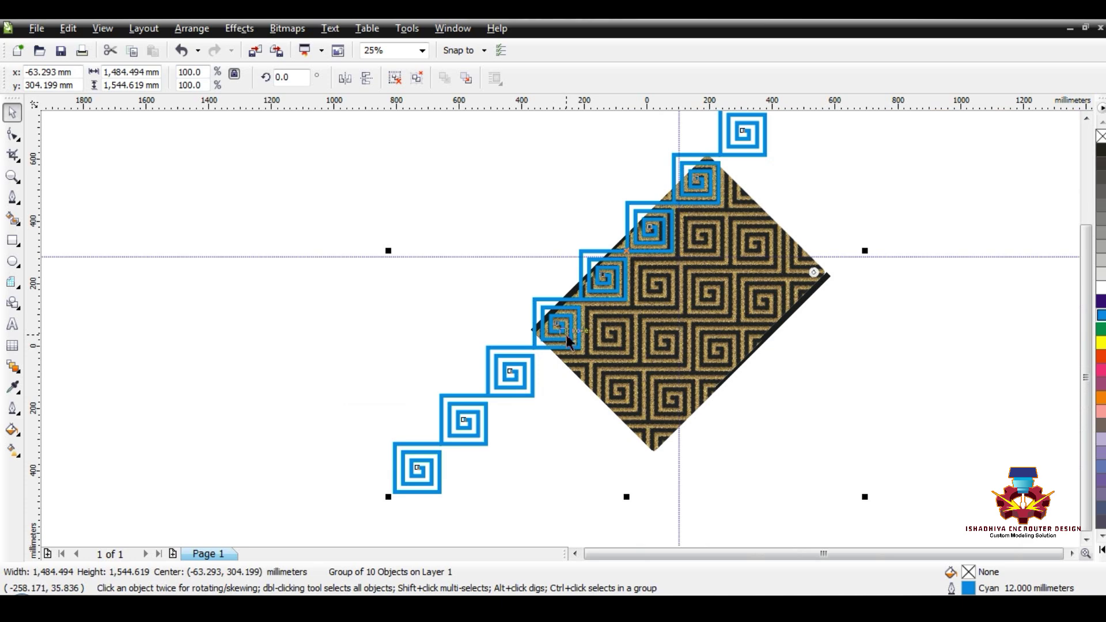
Duplicate the diagonal spiral chain about 163 mm to the right and 24 mm down, over the neighbouring row of reference motifs.
scroll(565, 334, up, 1)
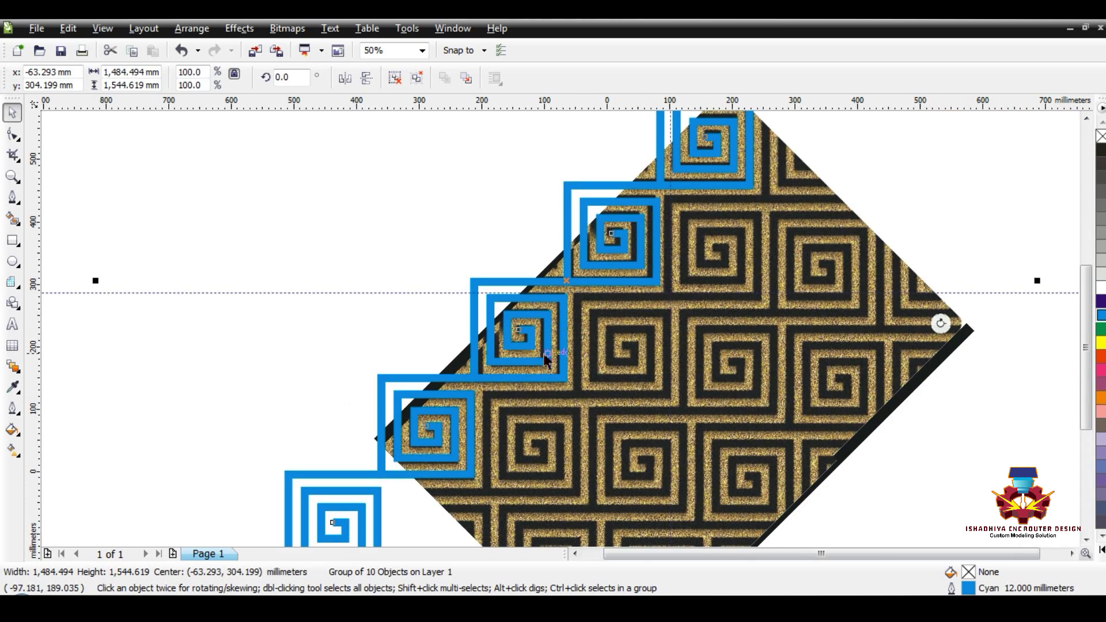
scroll(547, 358, up, 1)
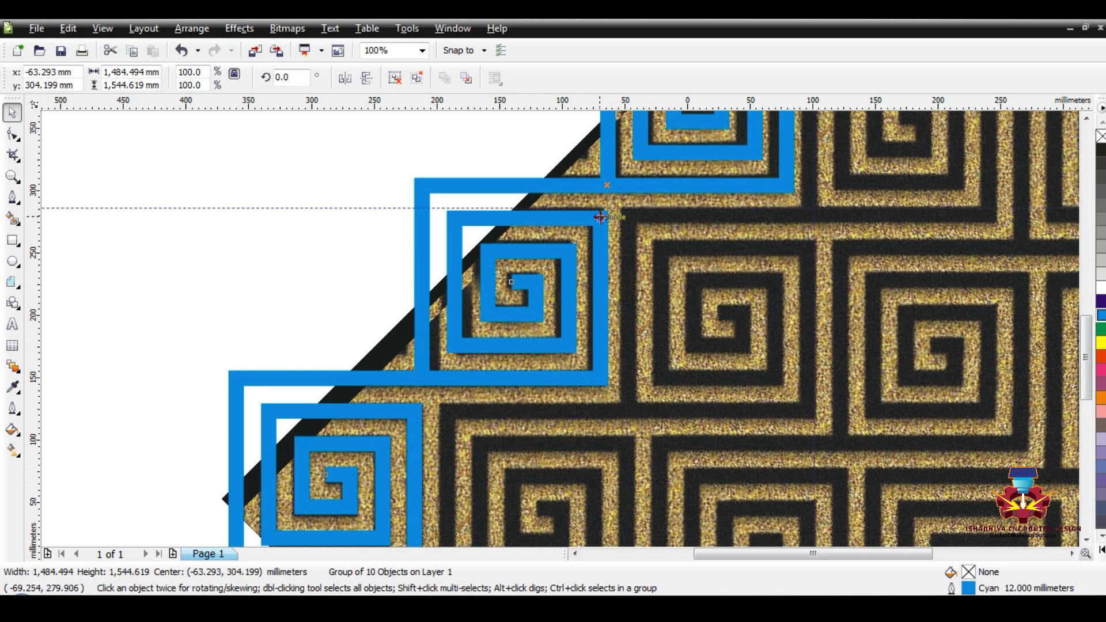
drag(600, 217, 813, 216)
scroll(463, 356, up, 5)
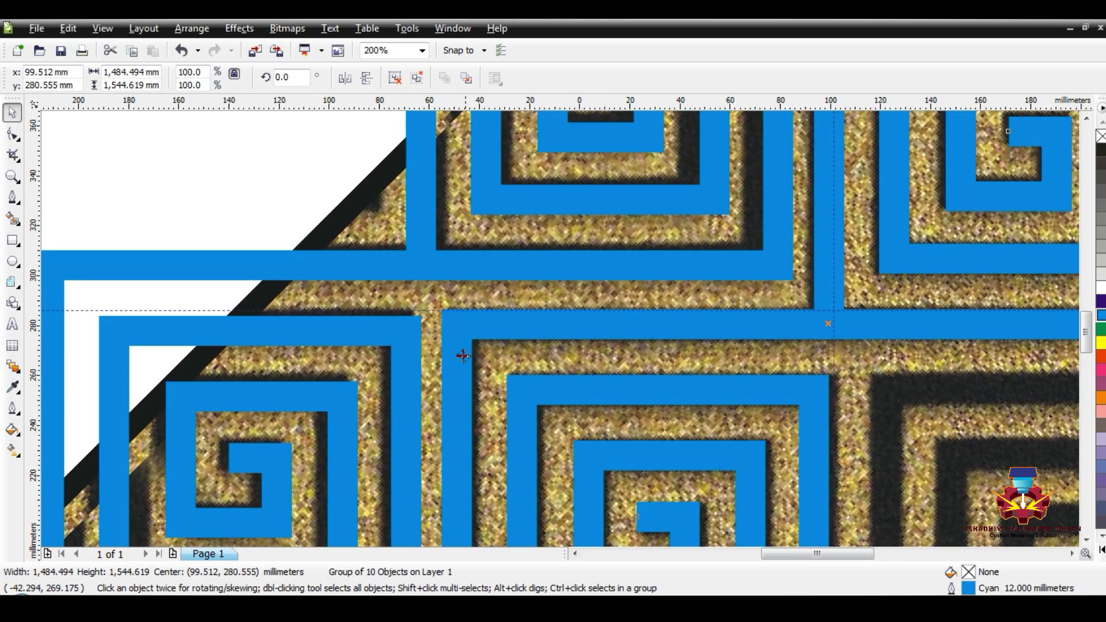
Nudge the duplicated chain about 2.7 mm right and 2.5 mm down to line it up with the reference motifs.
key(Down)
key(Down)
key(Down)
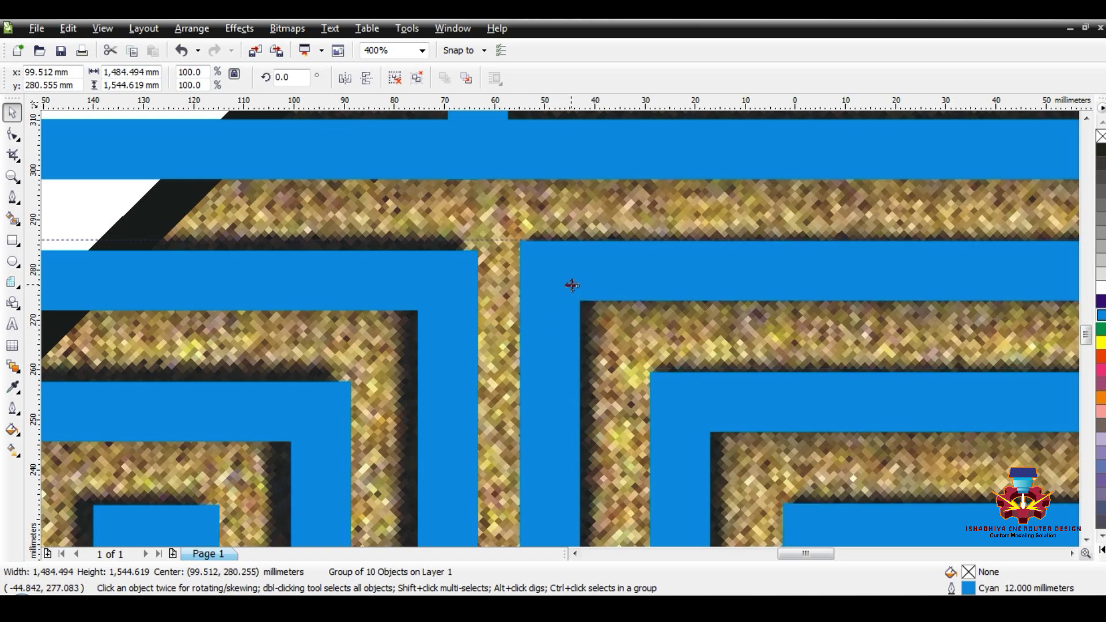
scroll(550, 281, up, 2)
key(Right)
key(Right)
key(Right)
key(Right)
key(Right)
key(Right)
key(Right)
key(Right)
key(Right)
key(Right)
key(Right)
key(Right)
key(Right)
key(Right)
key(Right)
key(Right)
key(Right)
key(Right)
key(Right)
key(Right)
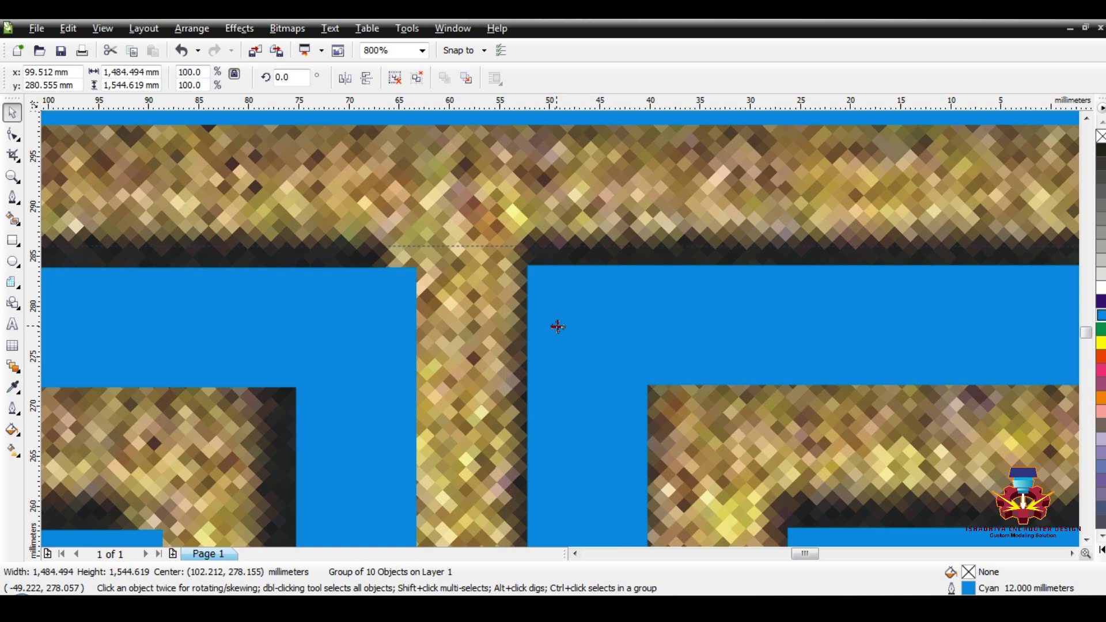
key(Down)
Repeat the chain duplication eight times to build a field of ten diagonal spiral chains.
scroll(558, 326, down, 3)
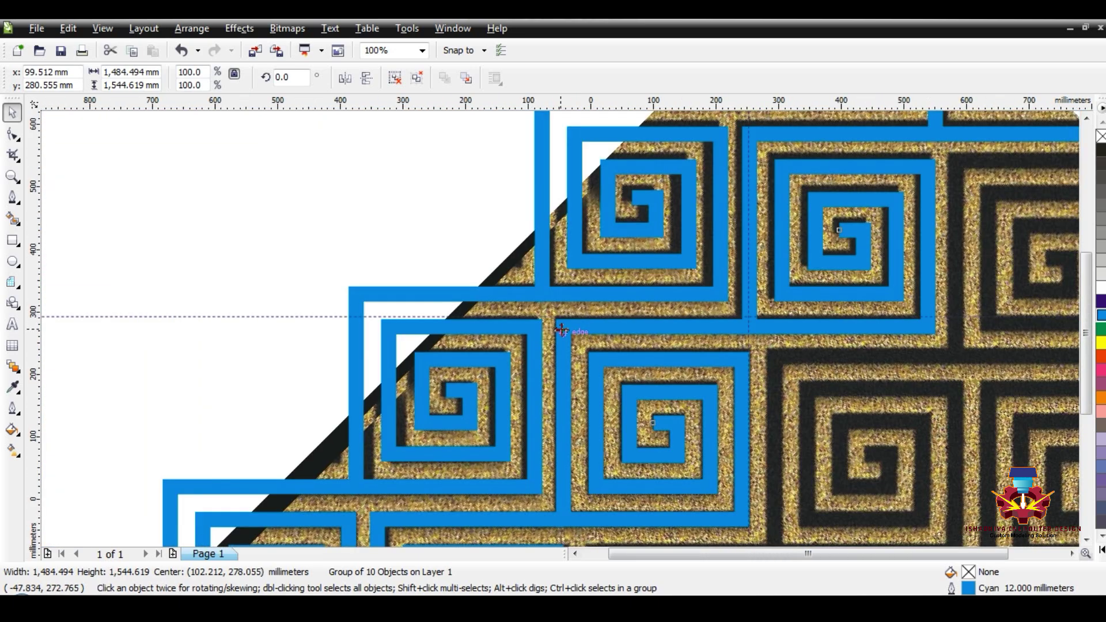
scroll(562, 330, down, 2)
key(ctrl+d)
key(ctrl+d)
key(ctrl+d)
key(ctrl+d)
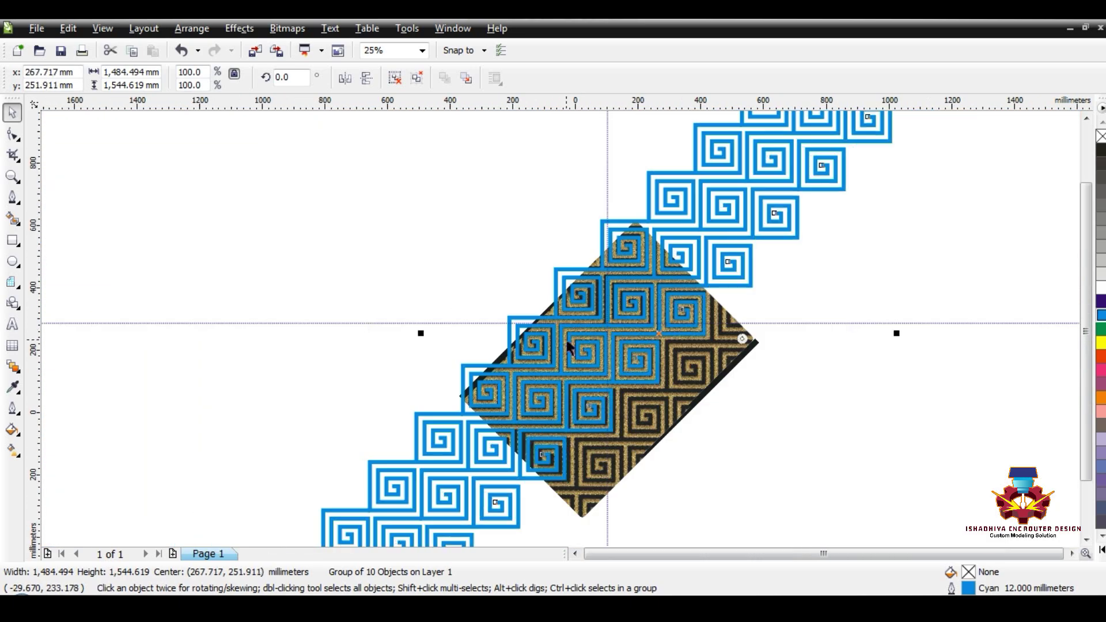
scroll(562, 333, down, 1)
key(ctrl+d)
key(ctrl+d)
key(ctrl+d)
key(ctrl+d)
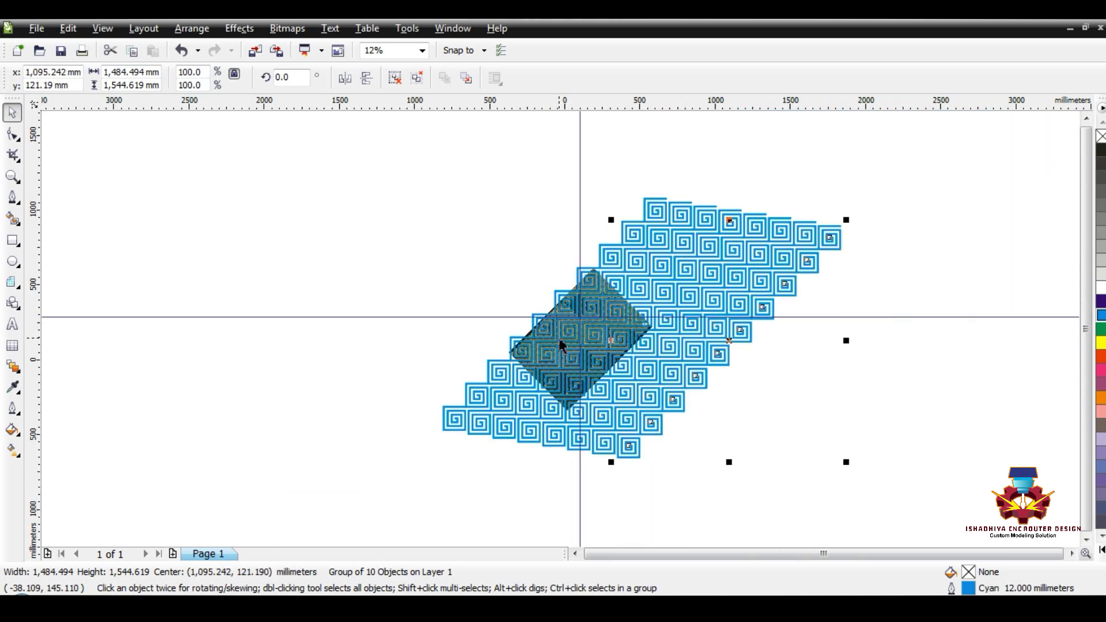
Group all ten spiral chains and center the group on the page.
click(436, 271)
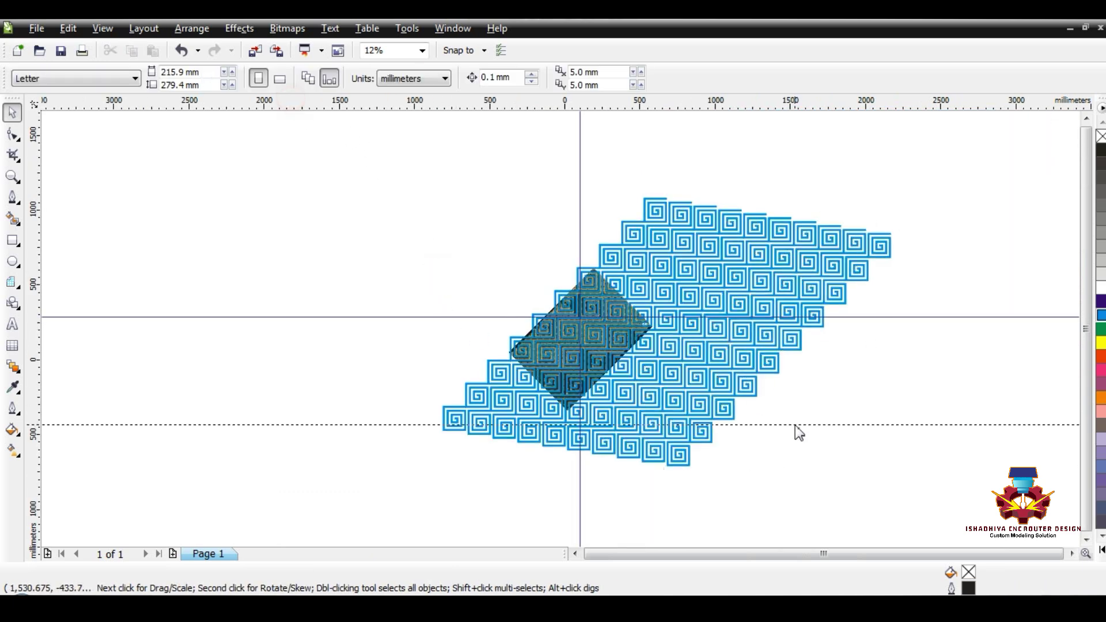
drag(334, 128, 866, 495)
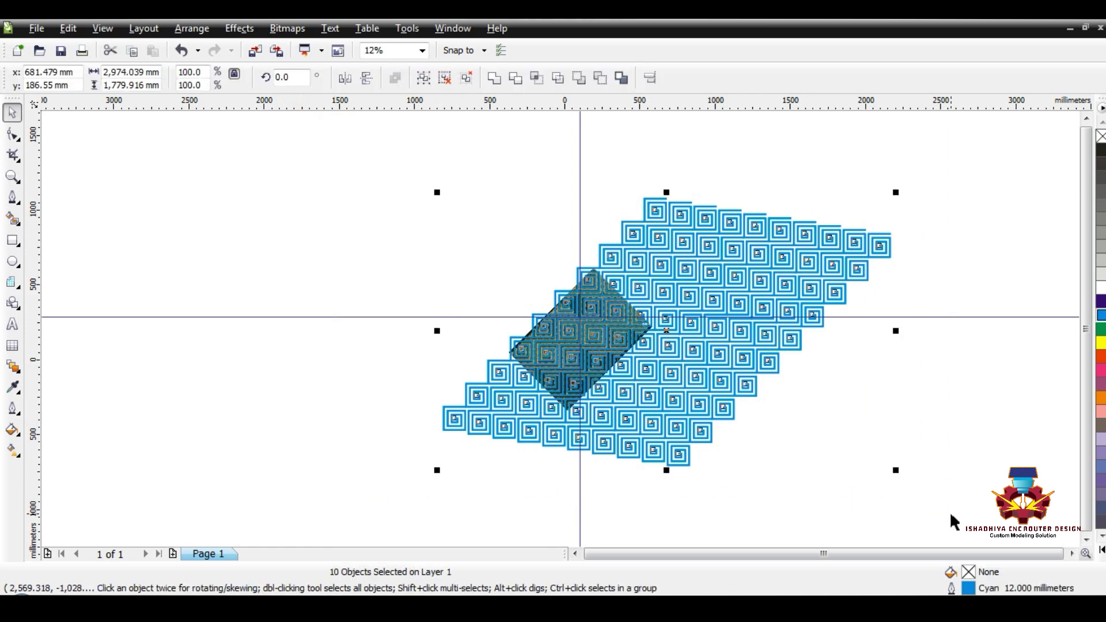
key(ctrl+g)
key(p)
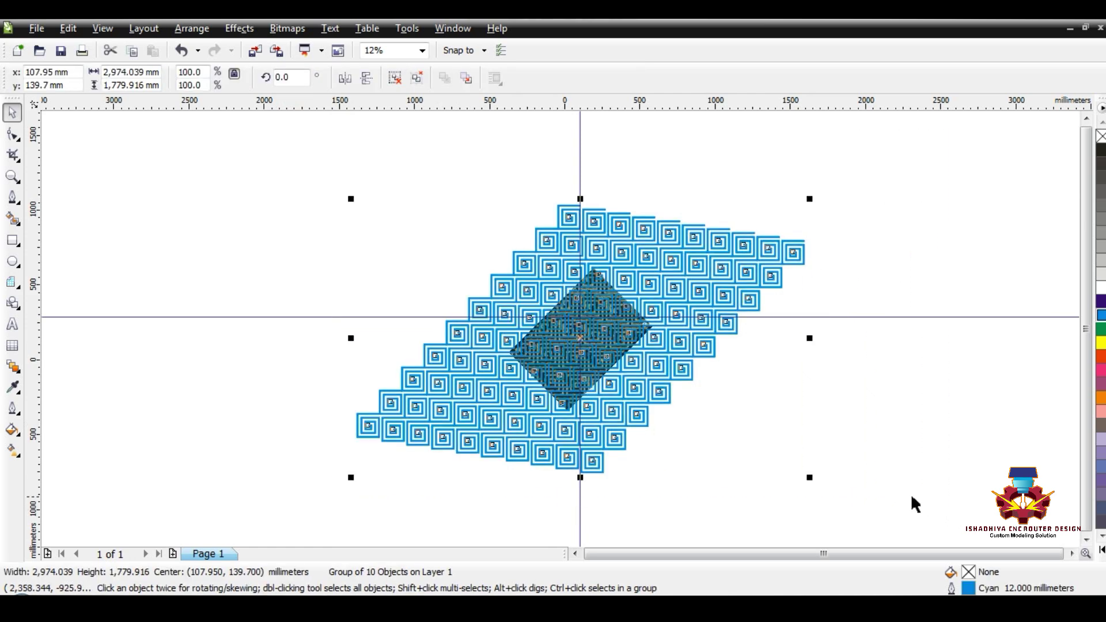
click(784, 469)
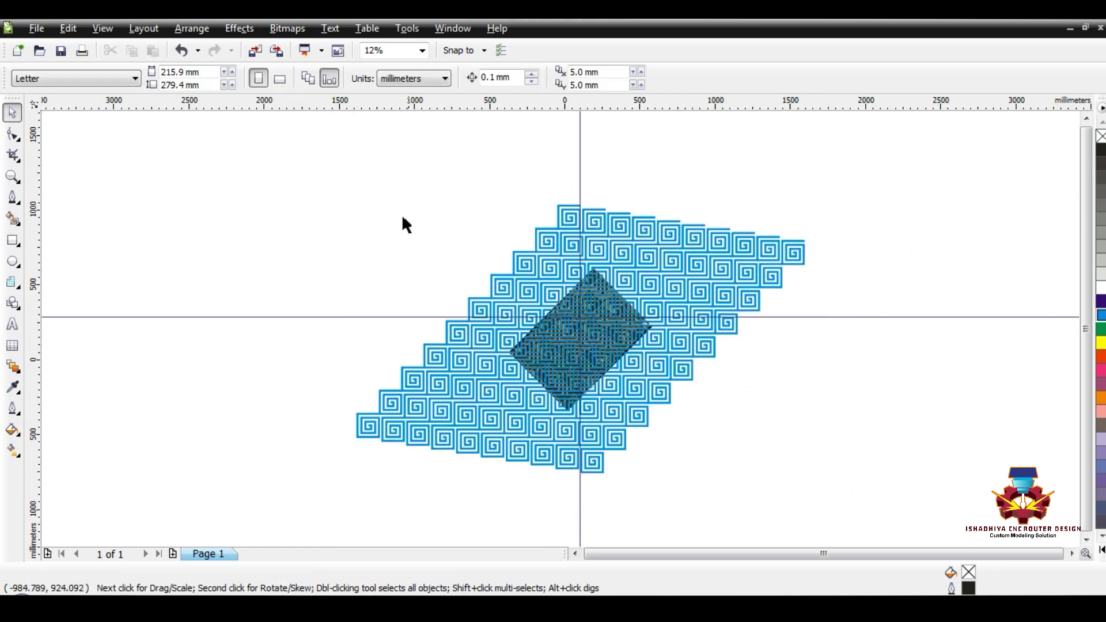
Rotate the grouped spiral pattern by 45 degrees.
drag(249, 162, 890, 532)
click(288, 77)
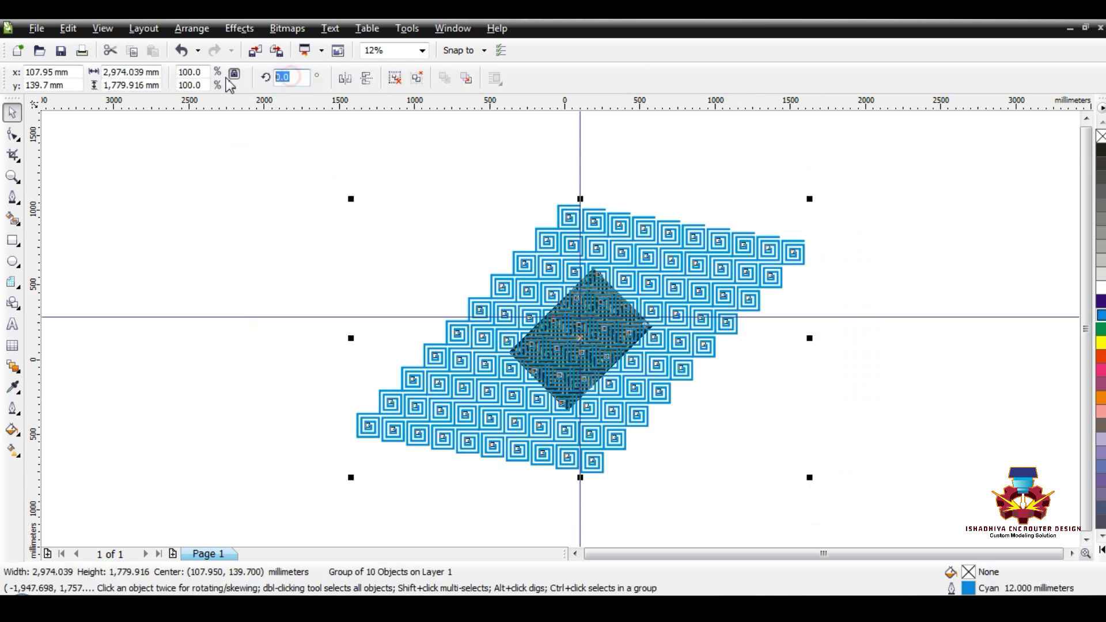
text(45)
key(Return)
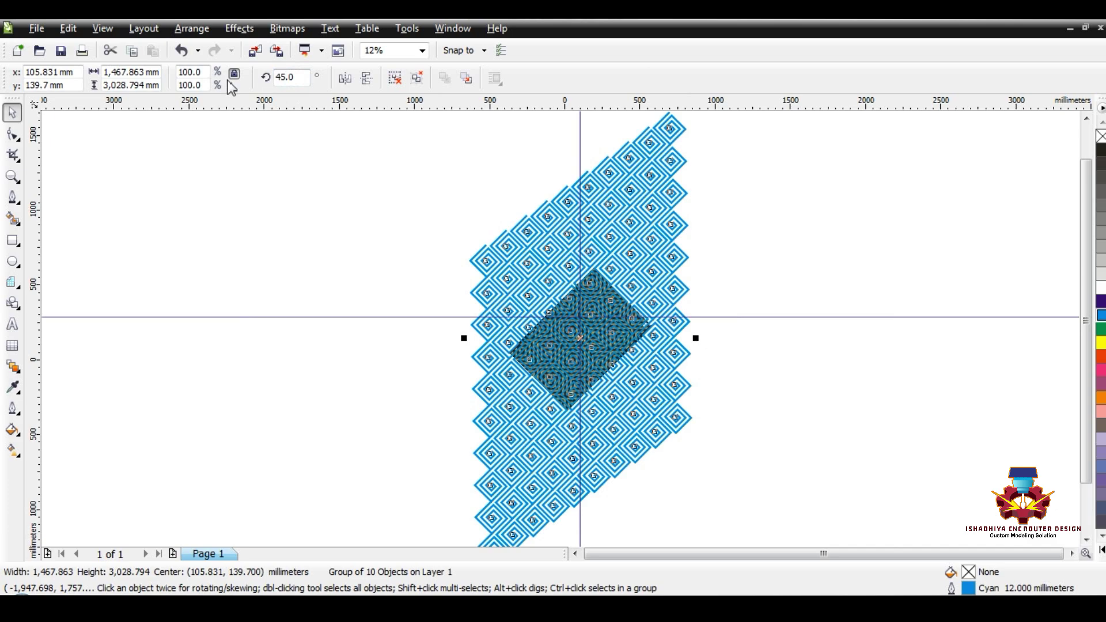
click(248, 192)
Copy the rotated spiral pattern onto a newly added second page.
scroll(562, 333, up, 4)
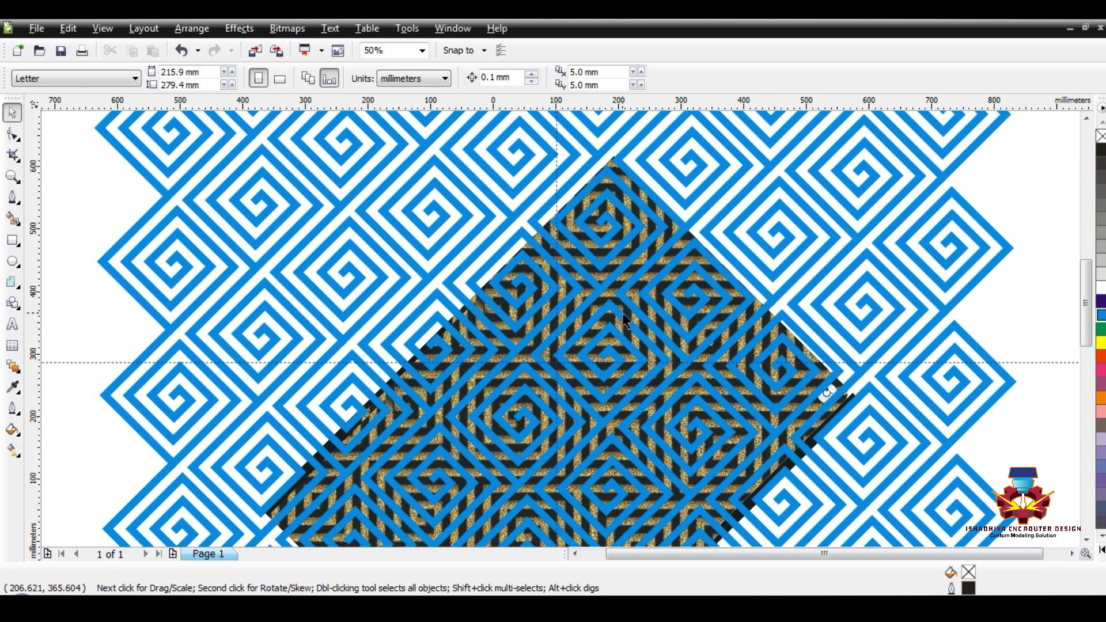
scroll(624, 319, down, 4)
click(592, 294)
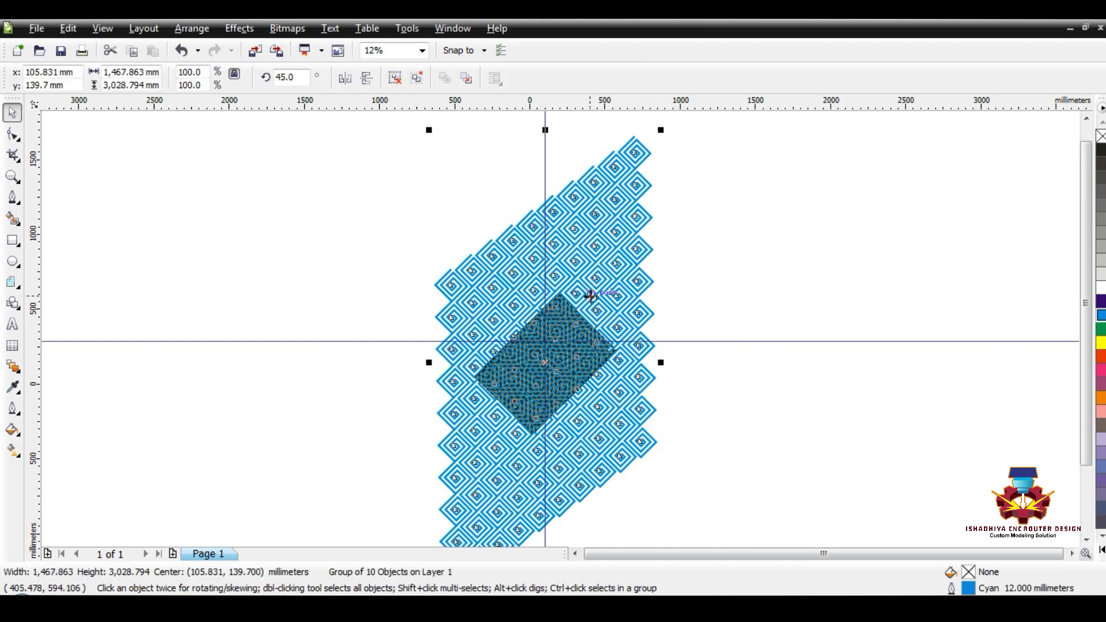
click(172, 553)
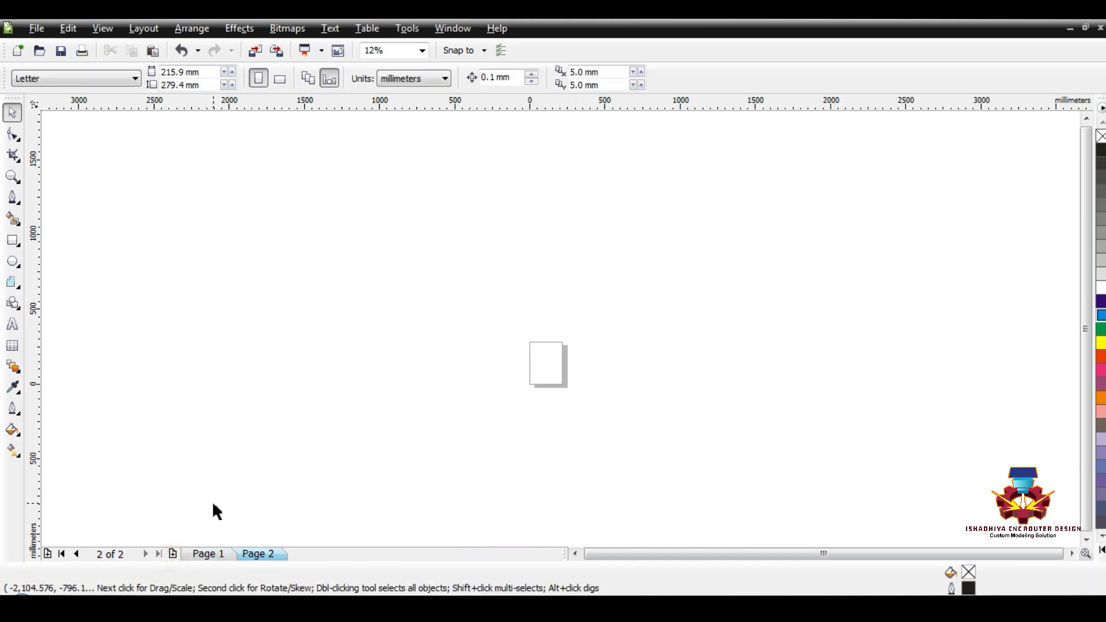
key(ctrl+v)
click(173, 380)
Draw a small upright rectangle far left of the pattern and scale it proportionally to a height of 800 mm.
click(13, 241)
drag(110, 231, 127, 255)
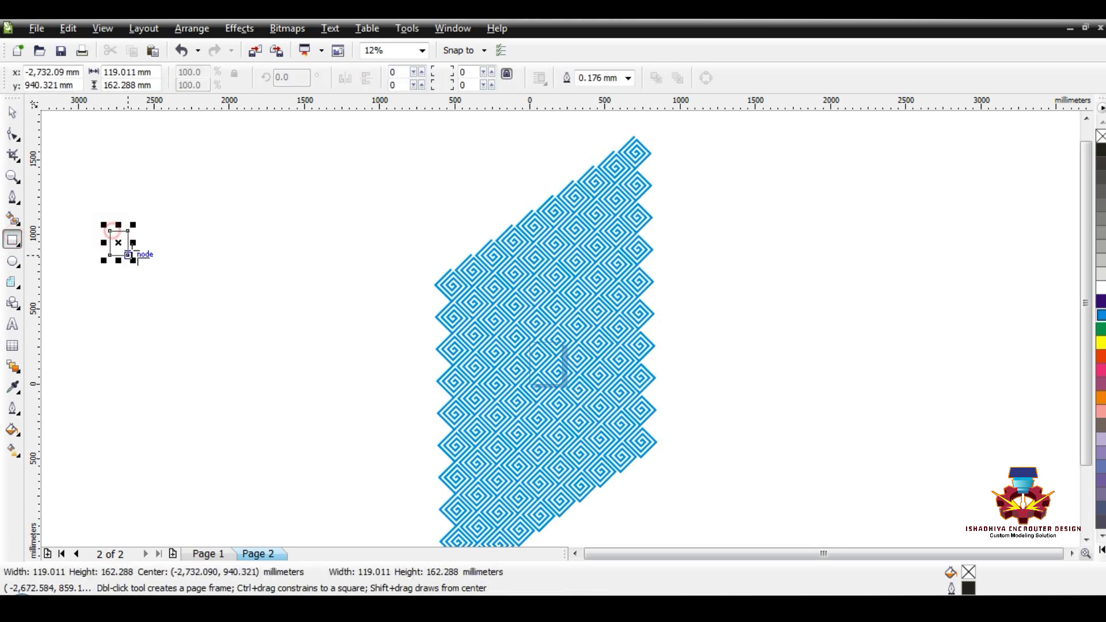
click(154, 72)
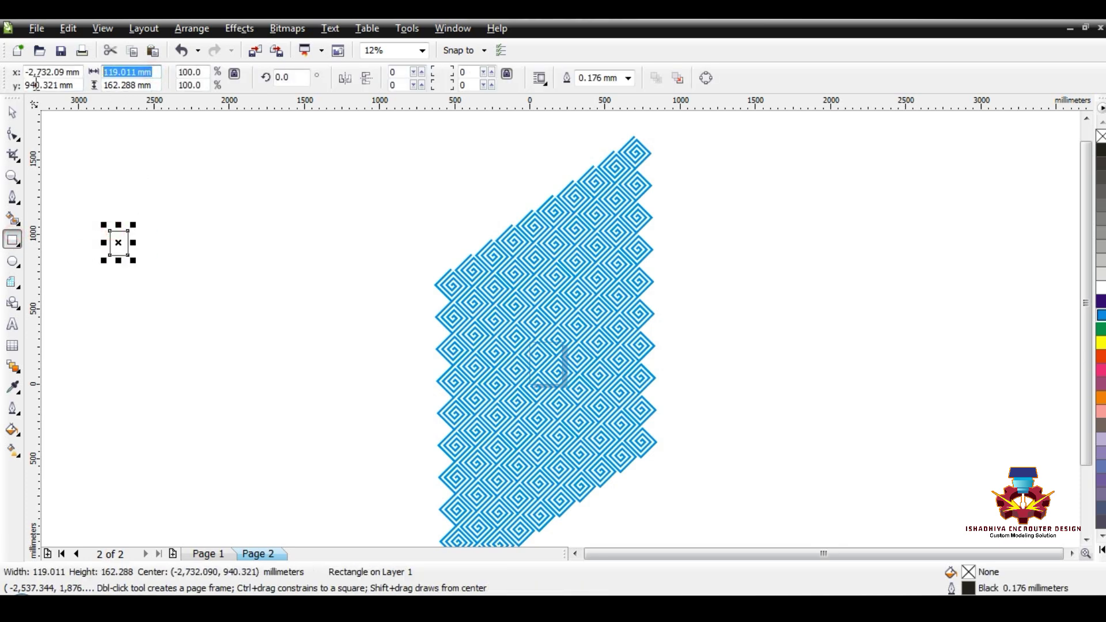
key(Tab)
text(800)
key(Return)
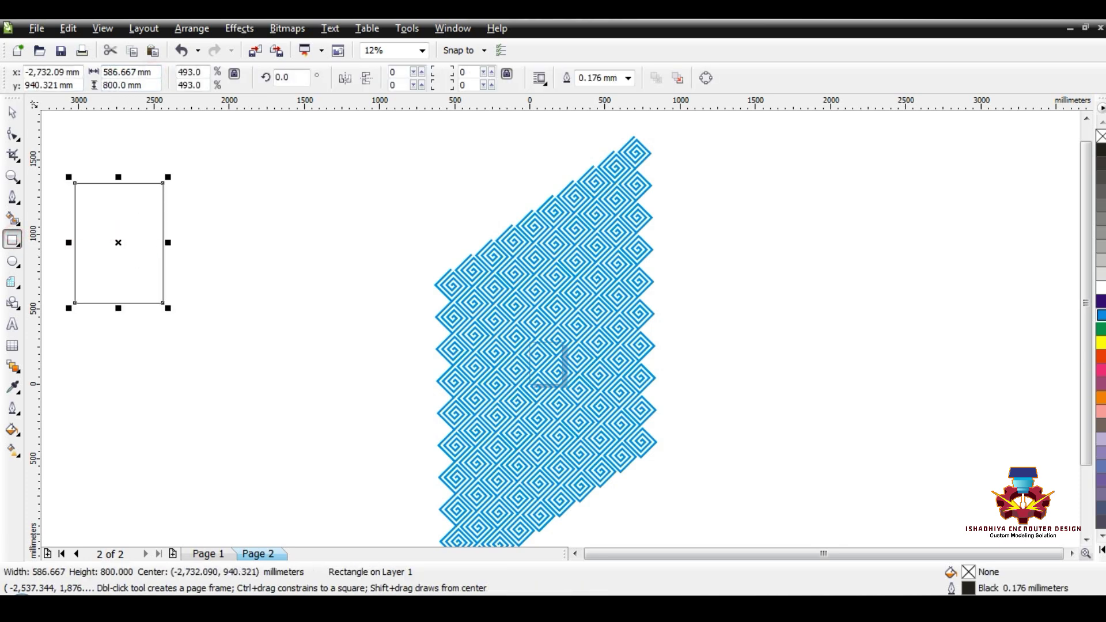
key(space)
click(222, 266)
PowerClip the spiral pattern inside the 800 mm high rectangle and center the result on the page.
key(F3)
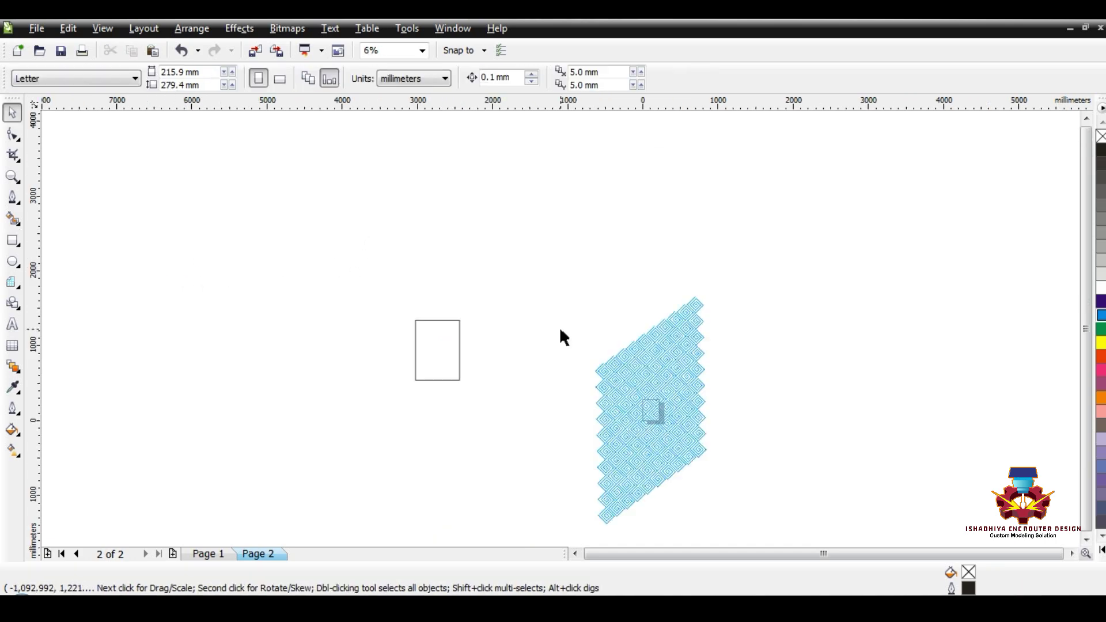
scroll(663, 533, down, 1)
drag(634, 381, 441, 325)
click(469, 376)
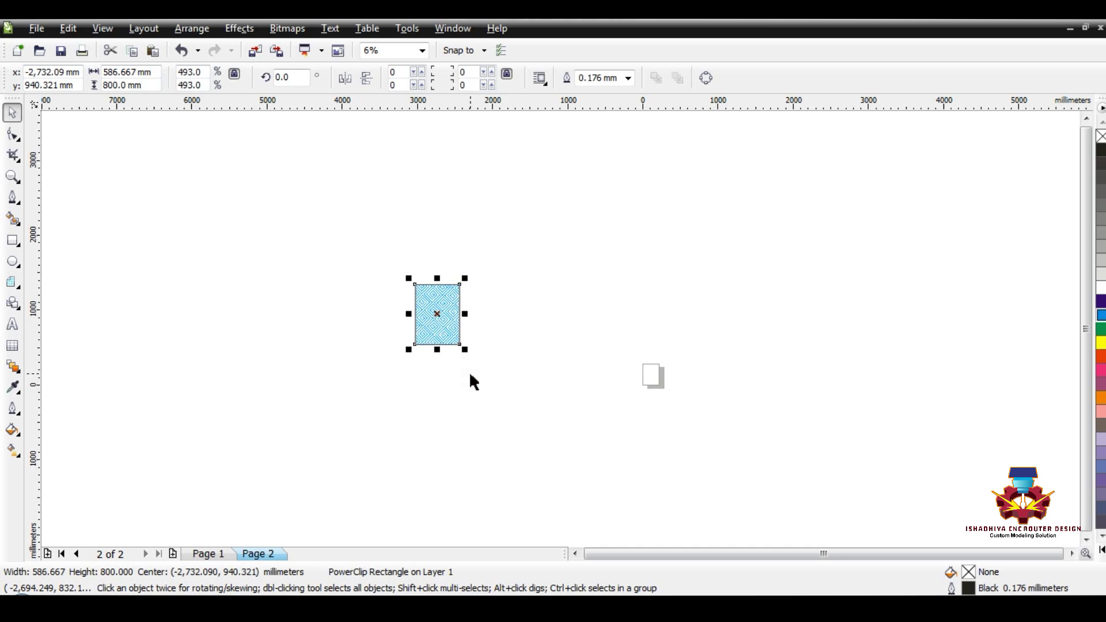
key(p)
scroll(647, 370, up, 2)
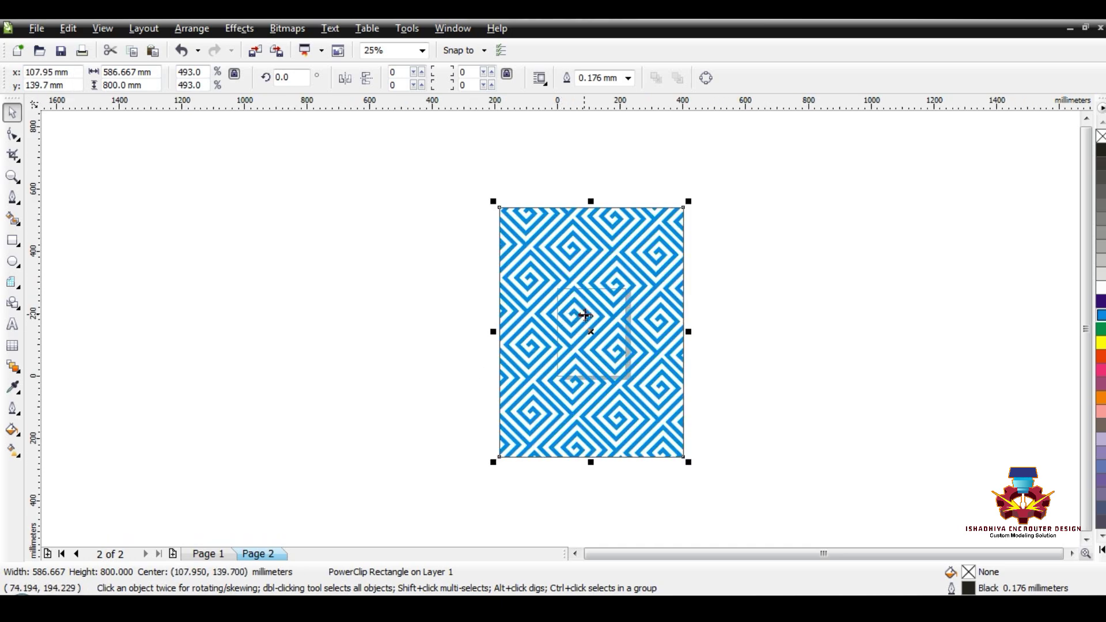
Fill the clipped pattern rectangle with black and remove its outline.
scroll(584, 315, up, 1)
scroll(562, 330, down, 1)
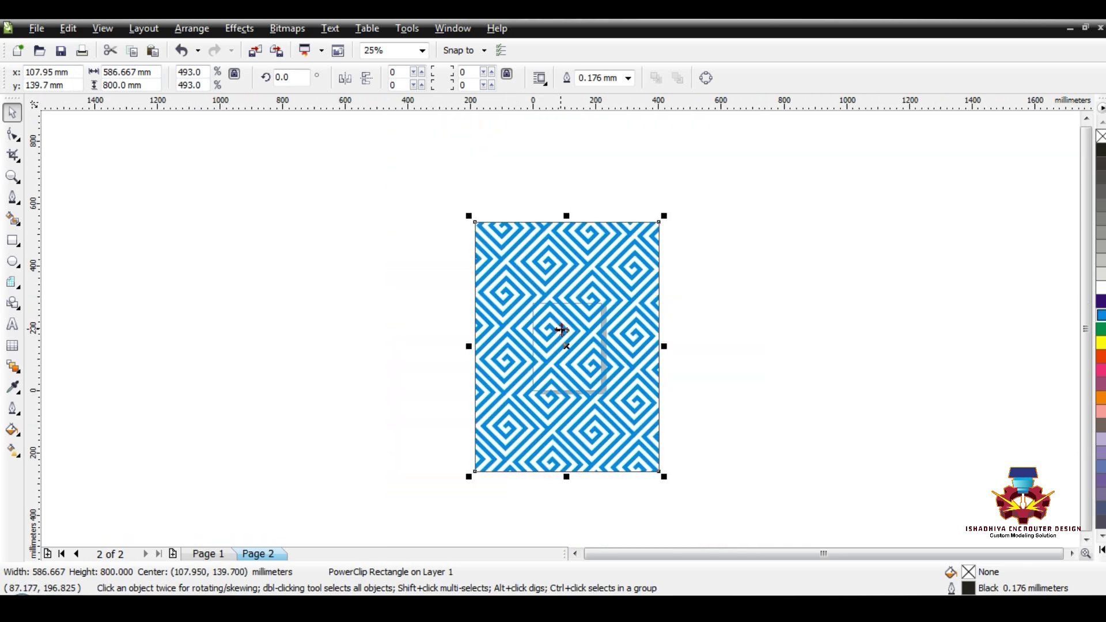
click(1101, 147)
right_click(1100, 137)
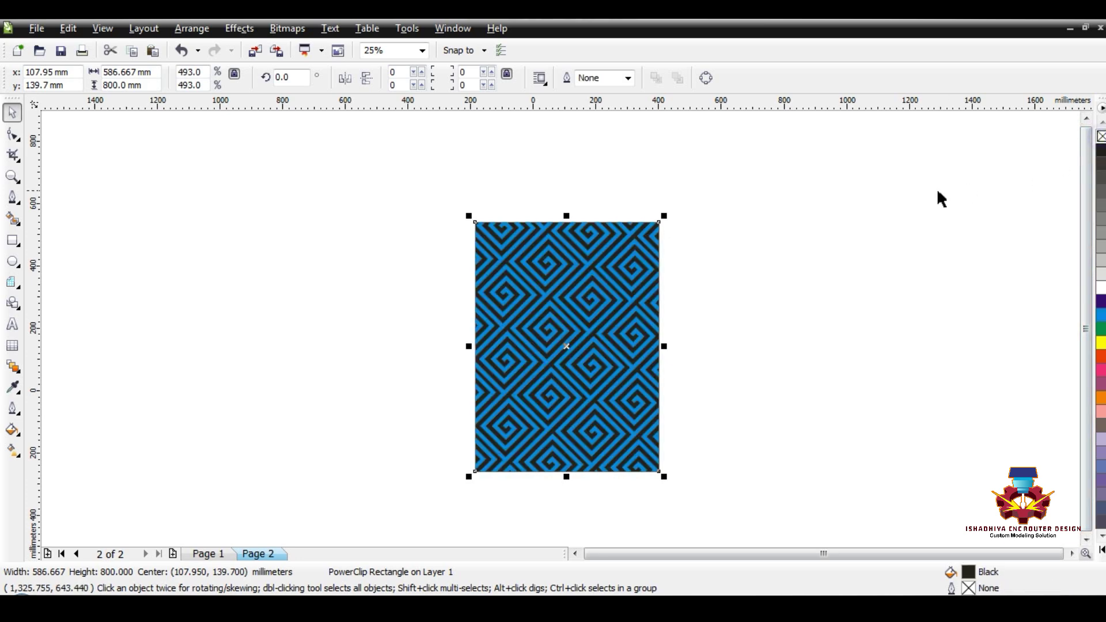
Draw a second rectangle left of the clipped pattern and set its size to 400 × 800 mm.
drag(890, 166, 431, 481)
scroll(561, 330, up, 1)
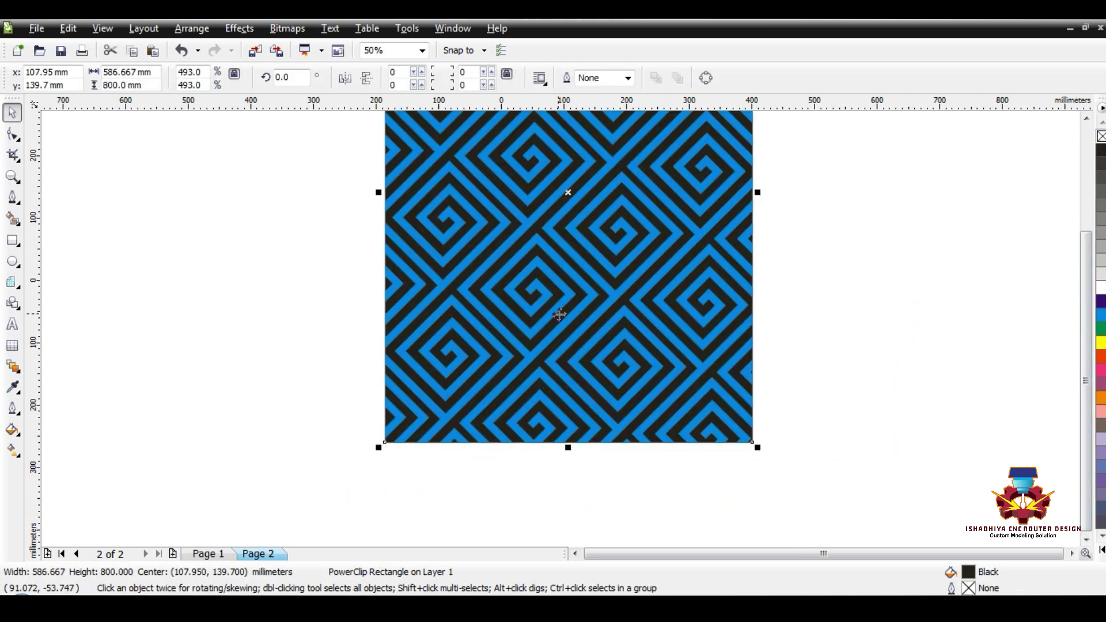
scroll(562, 330, up, 1)
scroll(562, 330, down, 3)
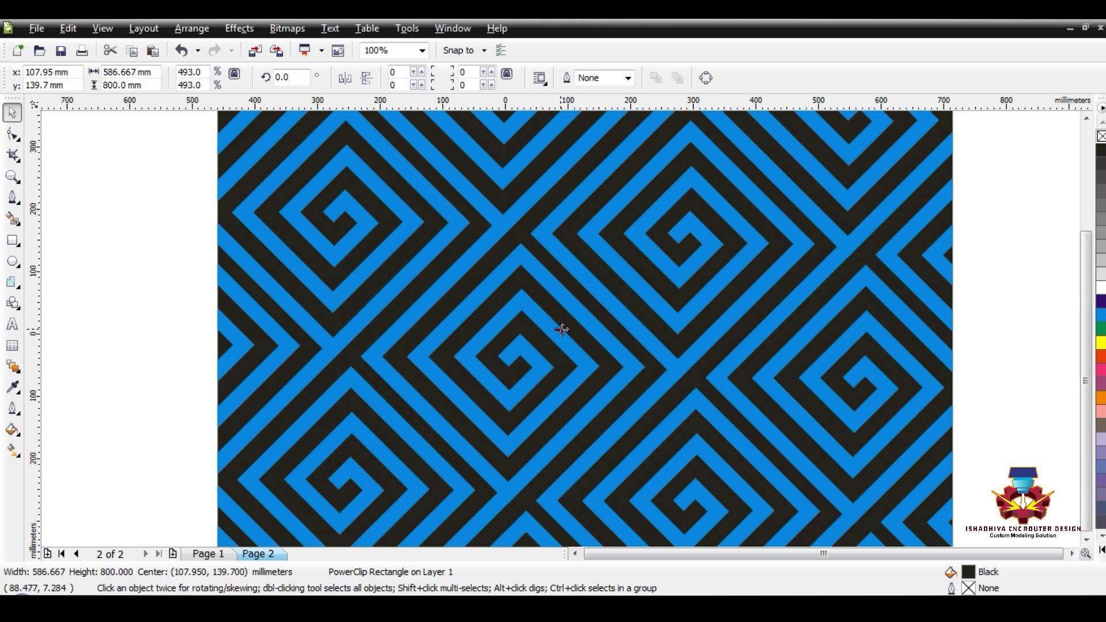
scroll(576, 297, up, 1)
key(F6)
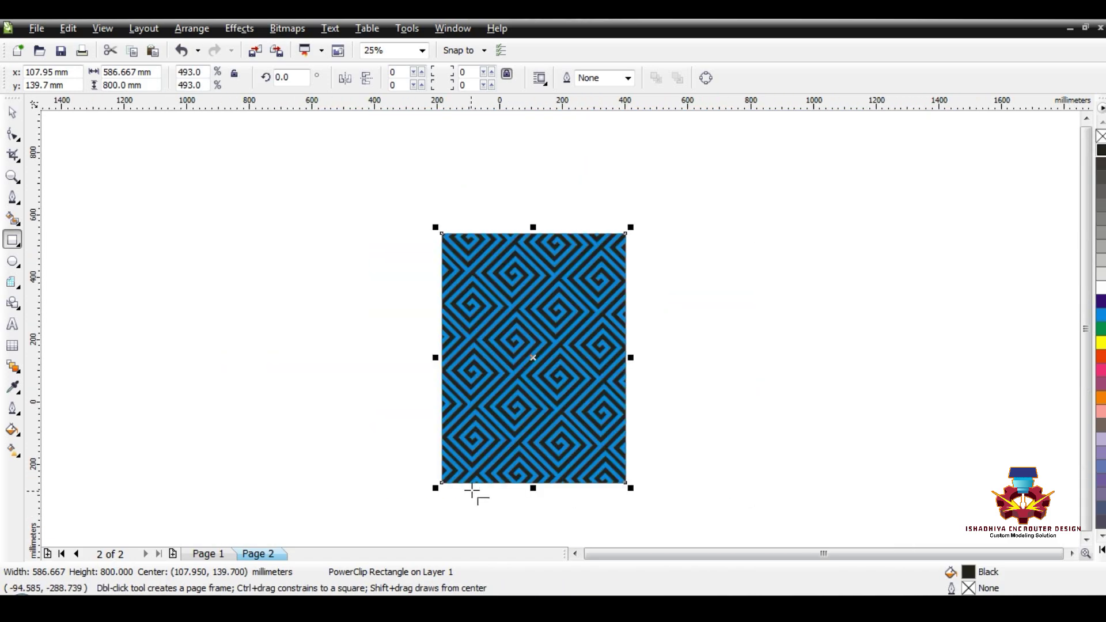
drag(221, 278, 284, 365)
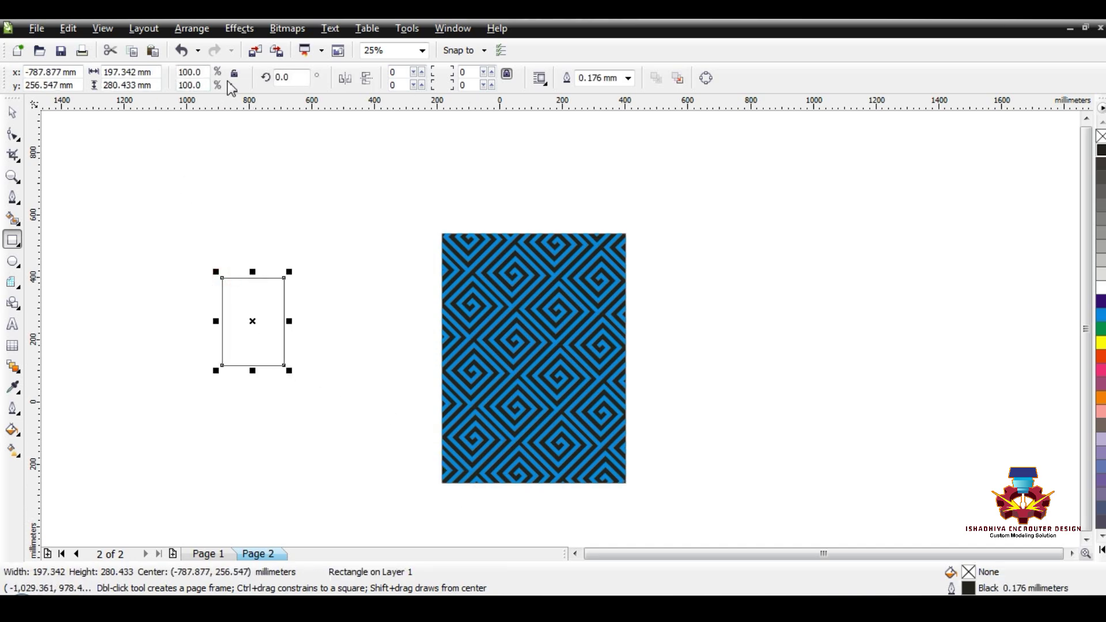
double_click(161, 72)
text(40)
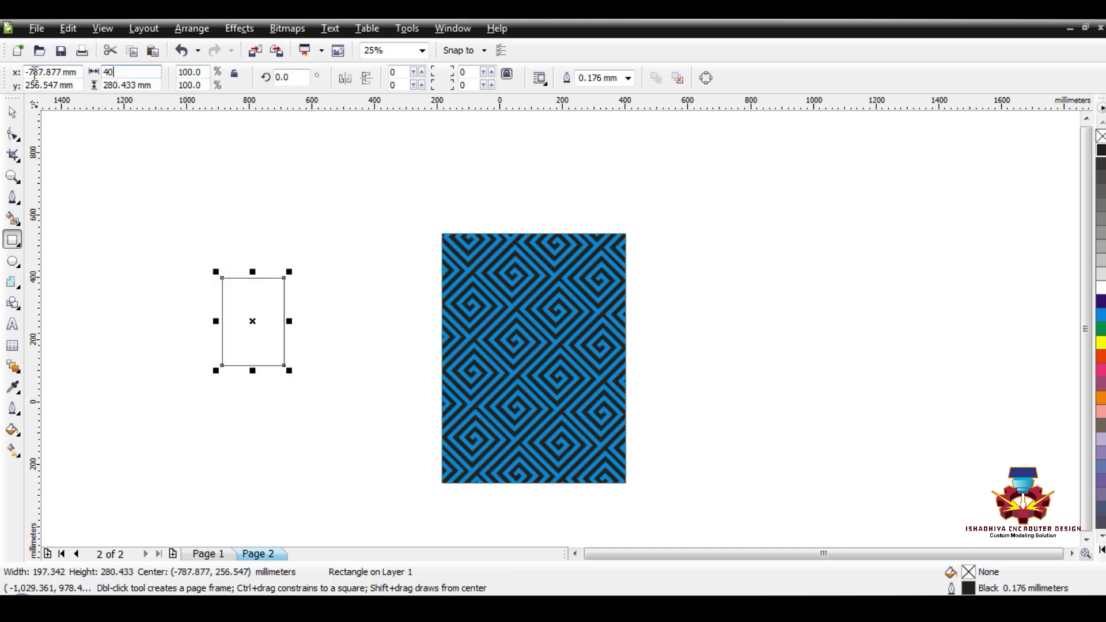
text(0)
key(Tab)
text(800)
key(Return)
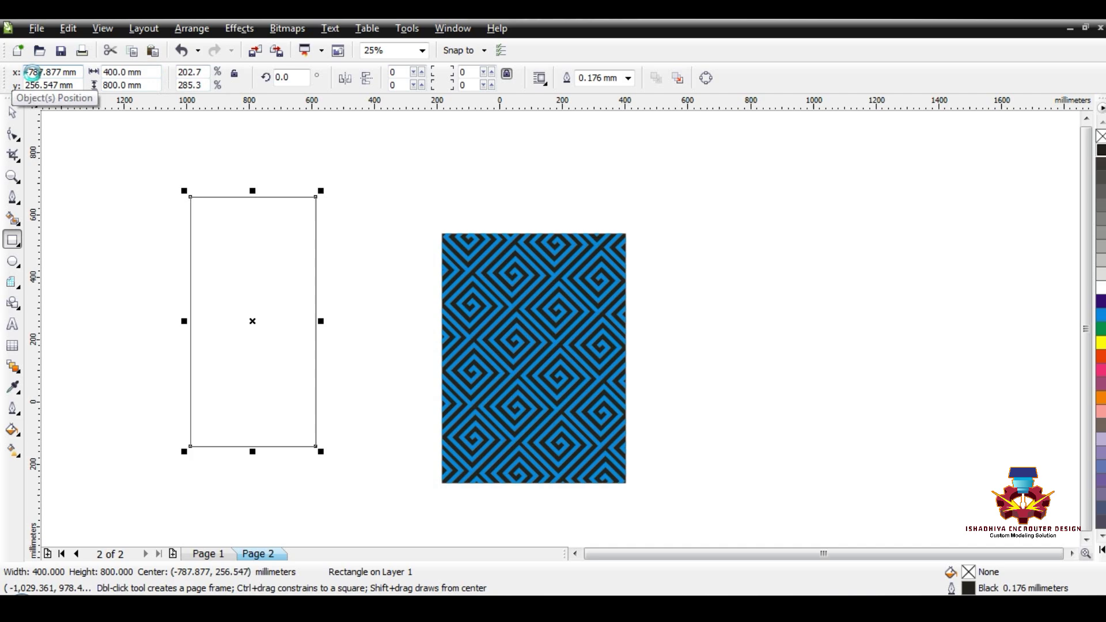
key(space)
click(102, 183)
Shift the empty rectangle up about 21 mm and set its width to 500 mm.
drag(502, 334, 427, 293)
drag(269, 285, 269, 279)
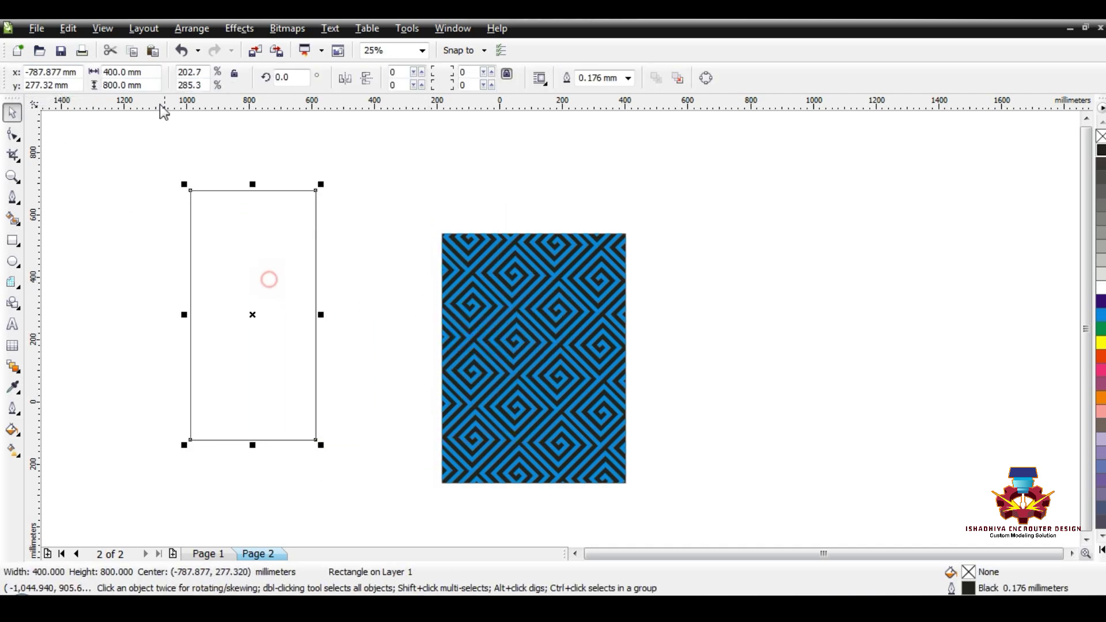
triple_click(132, 79)
text(500)
key(Return)
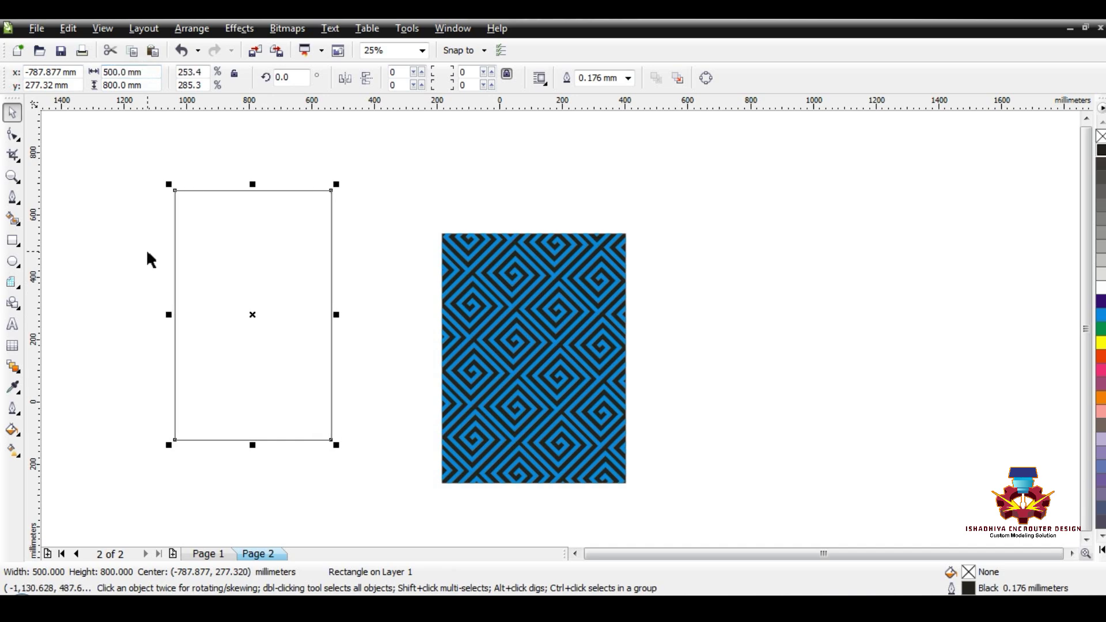
PowerClip the black-backed spiral pattern inside the 500 × 800 mm rectangle.
drag(555, 352, 281, 312)
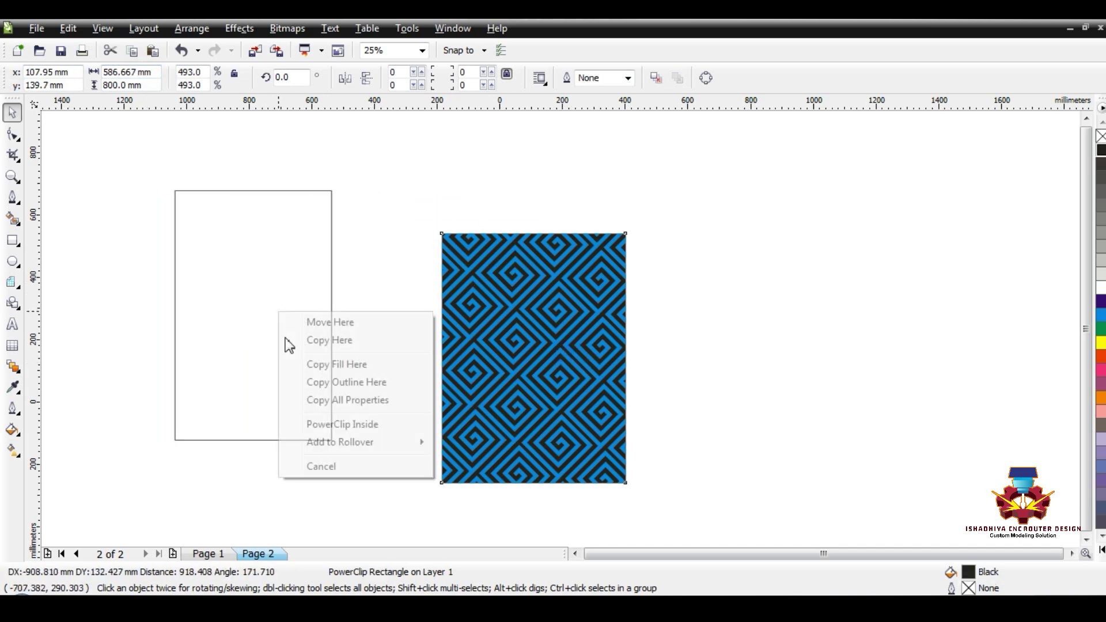
click(334, 424)
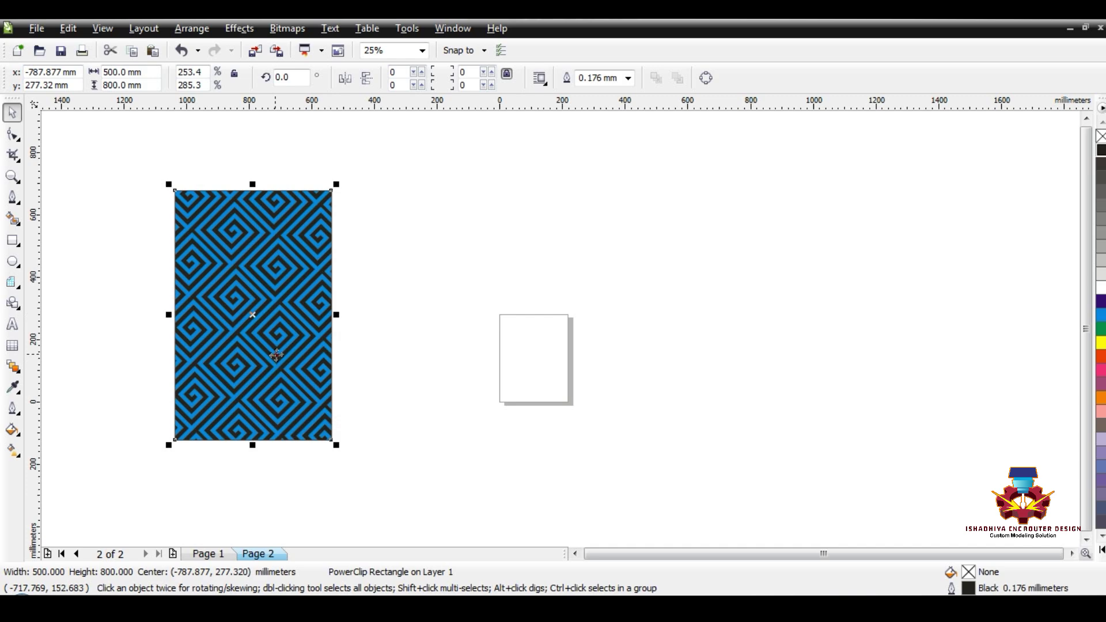
Center the 500 × 800 mm clipped panel on the page.
key(p)
click(486, 306)
ctrl+click(496, 290)
right_click(495, 289)
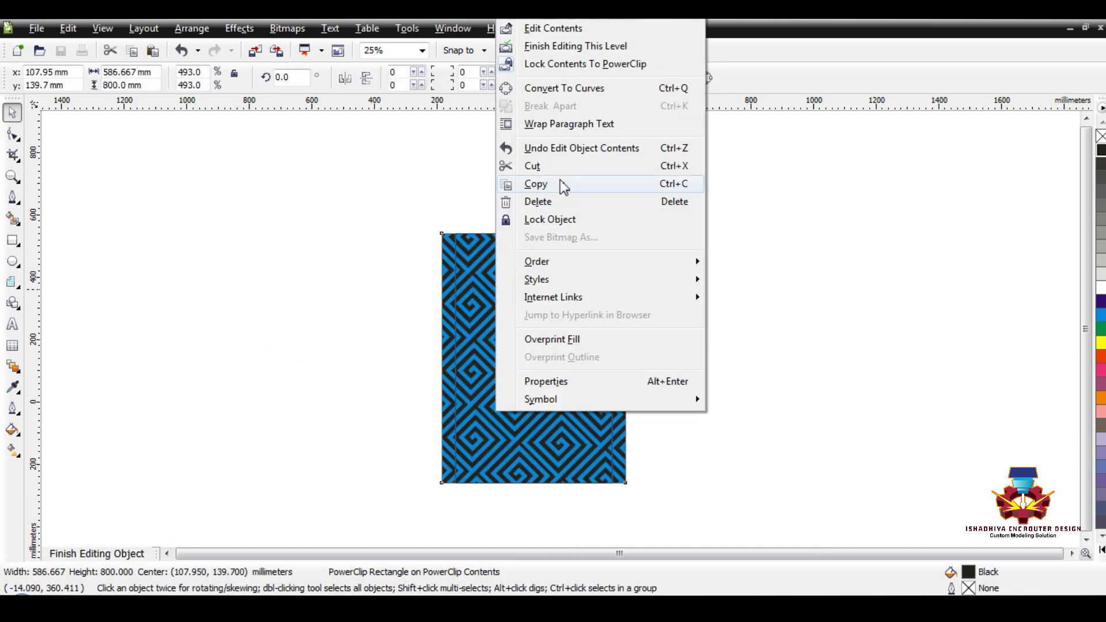
click(397, 175)
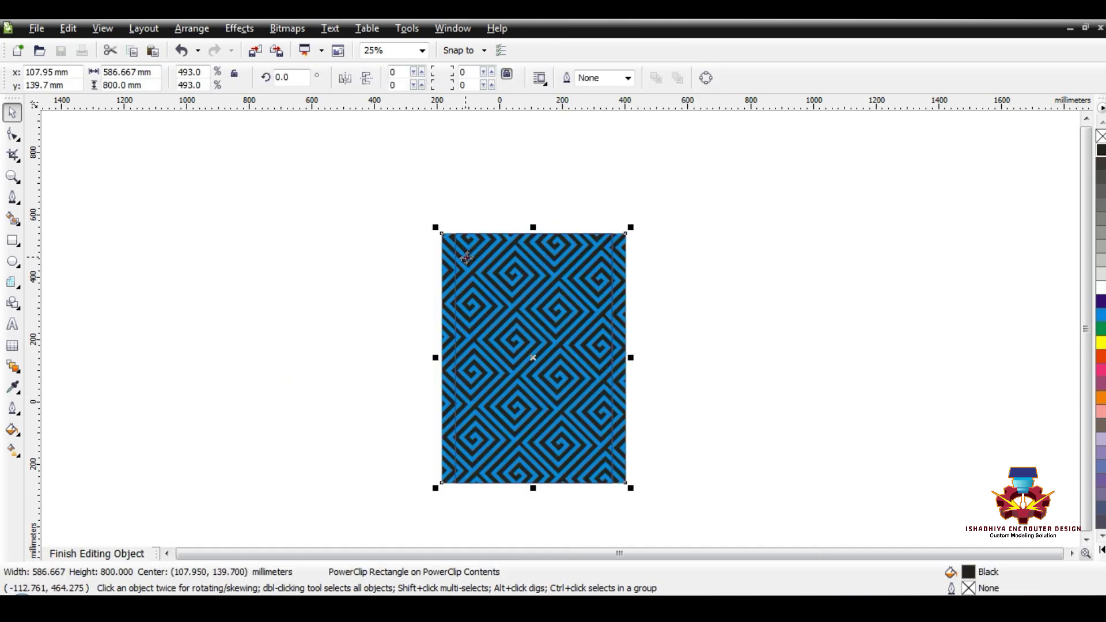
click(766, 295)
ctrl+click(766, 295)
click(766, 295)
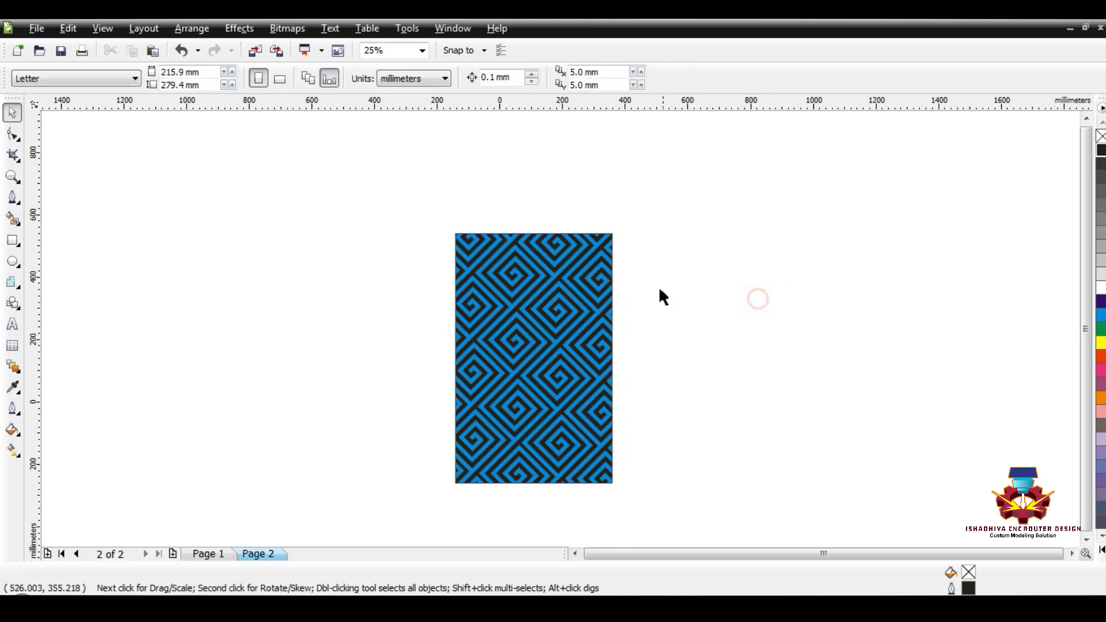
Remove the outline from the centered spiral panel.
click(596, 273)
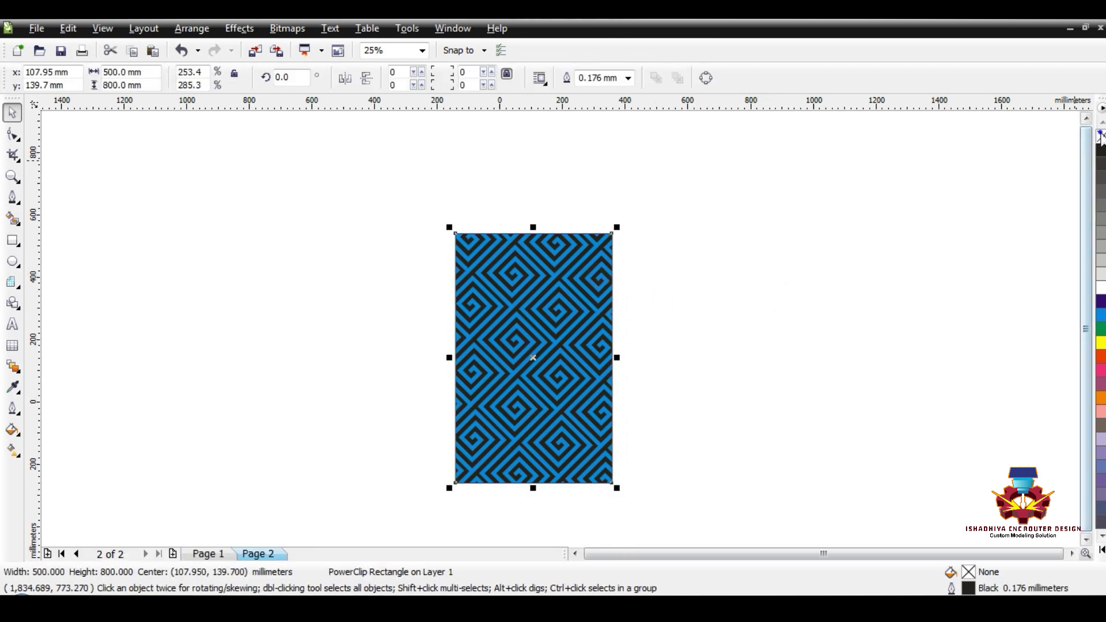
click(947, 236)
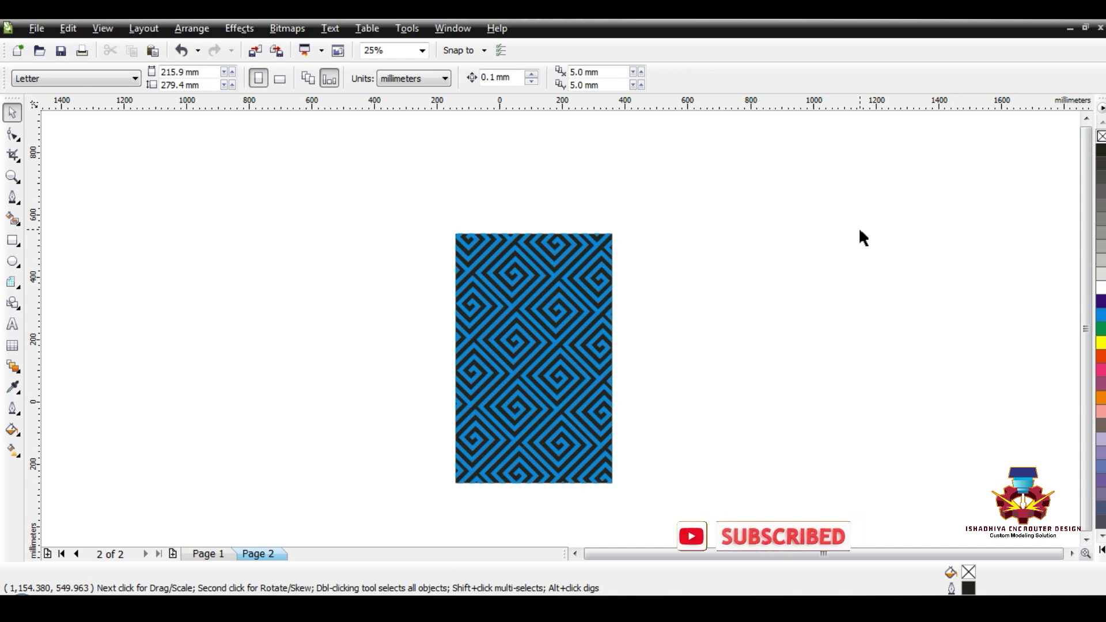
Export the panel to the Desktop as the JPEG file 123, replacing the existing file and accepting the export settings.
key(ctrl+e)
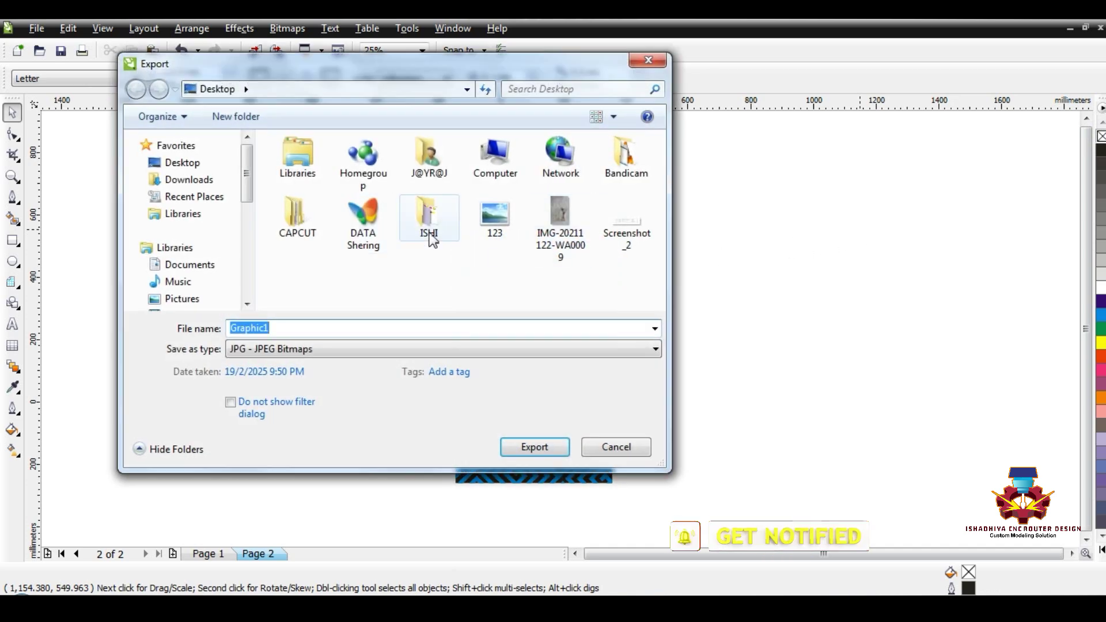
click(494, 225)
click(536, 447)
click(601, 307)
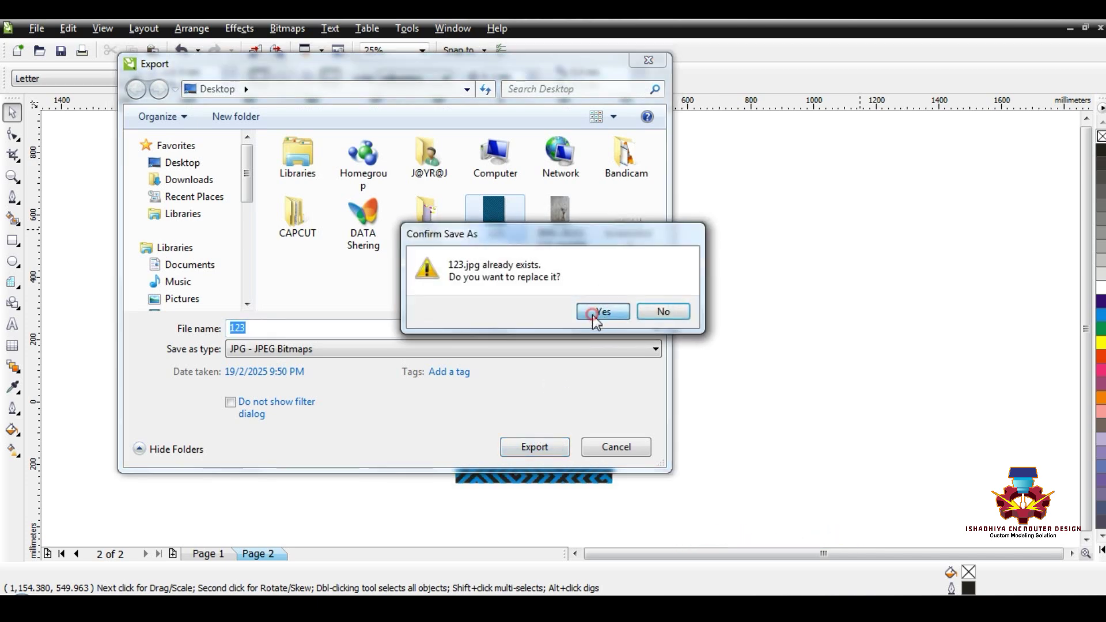
click(557, 412)
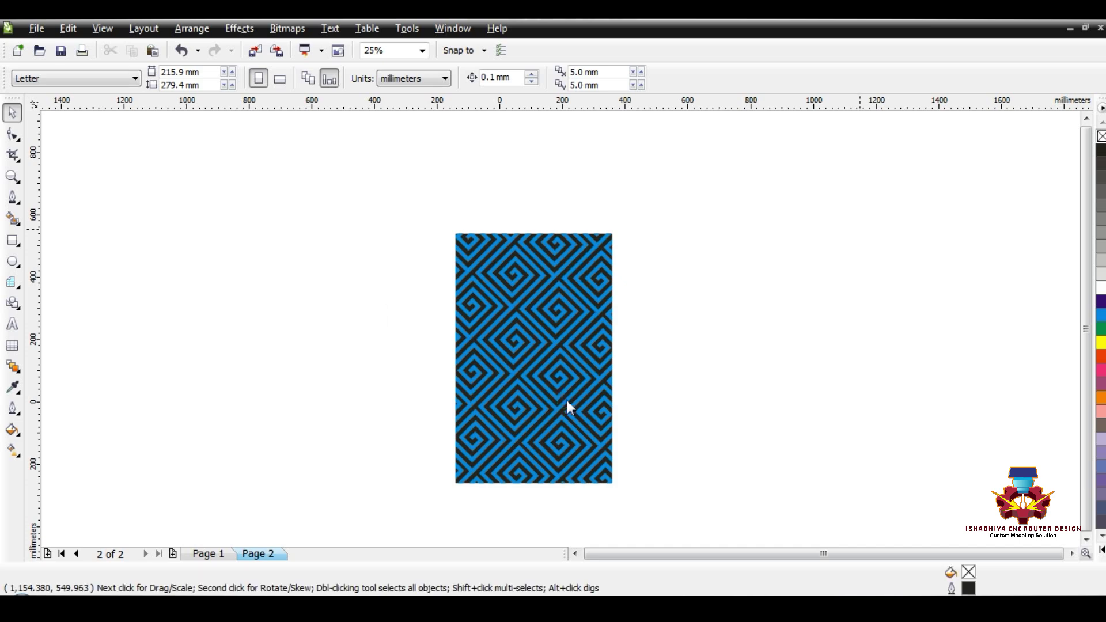
click(557, 421)
click(372, 470)
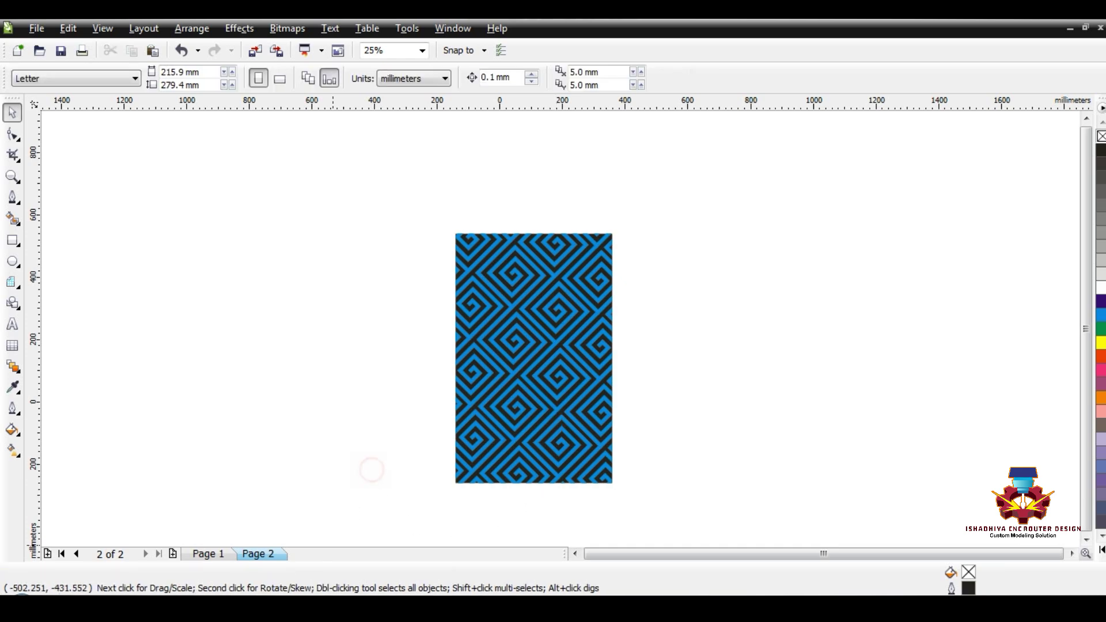
Switch to Photoshop and open 123.jpg from the Desktop.
click(345, 522)
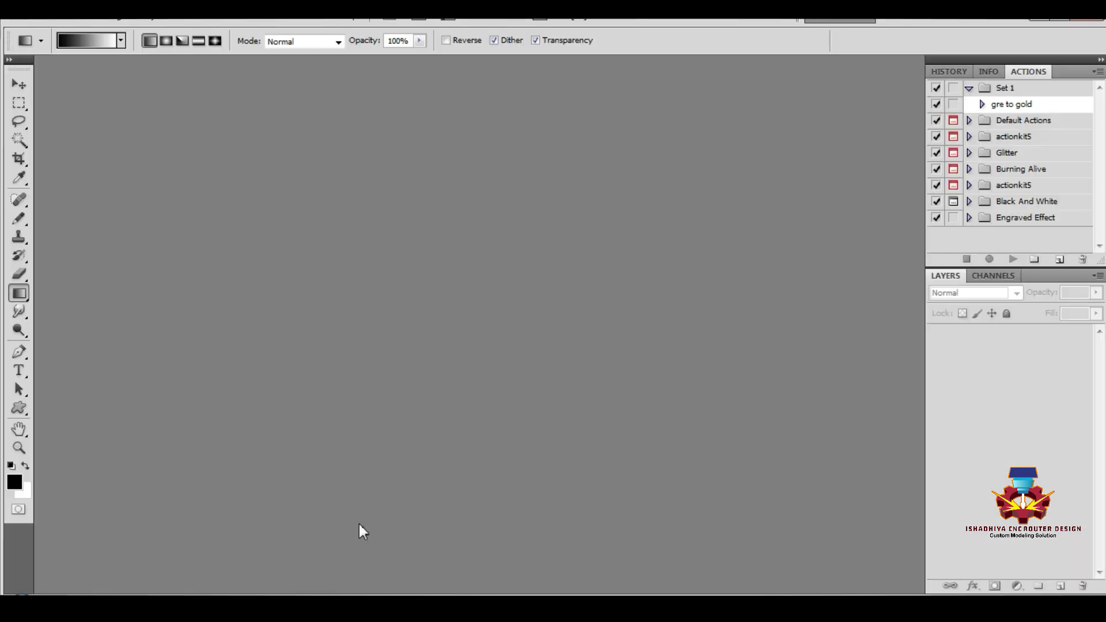
click(51, 21)
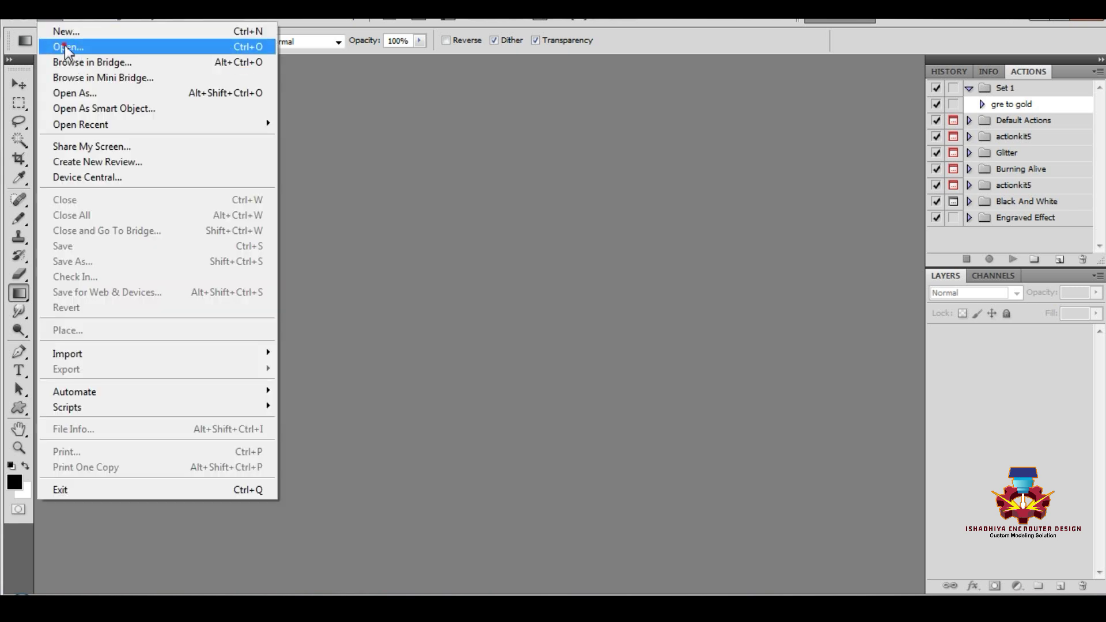
click(64, 46)
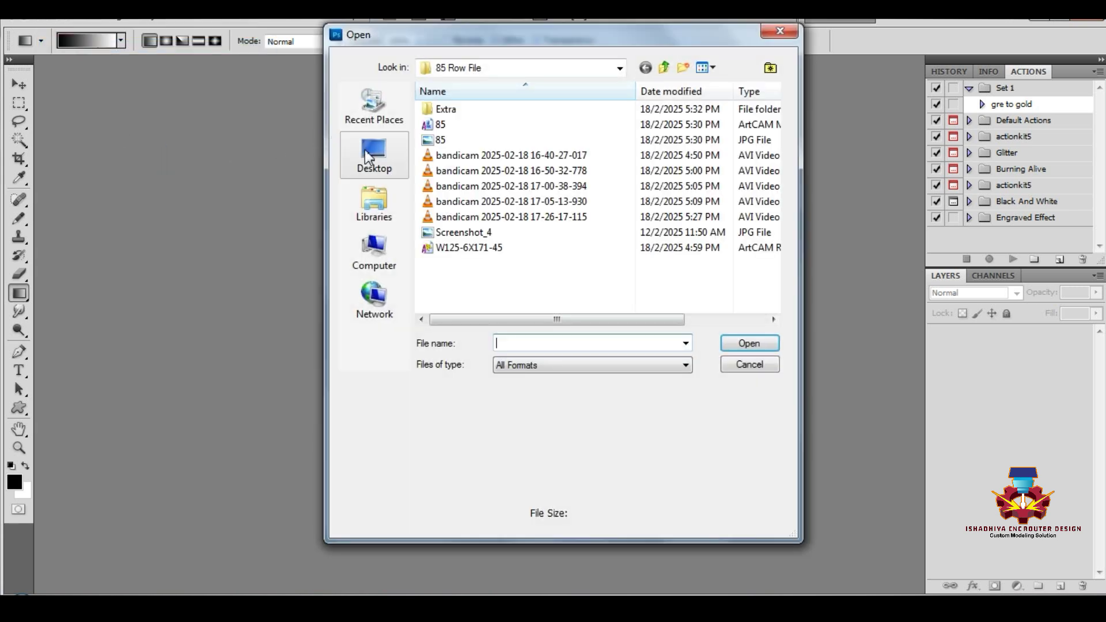
click(371, 151)
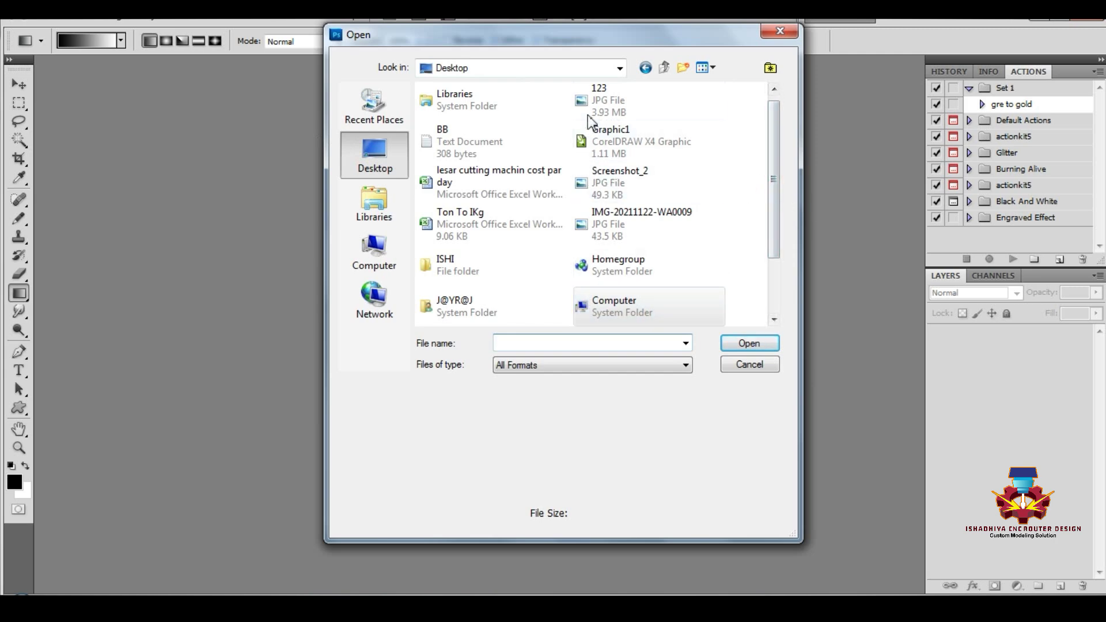
click(589, 97)
click(730, 344)
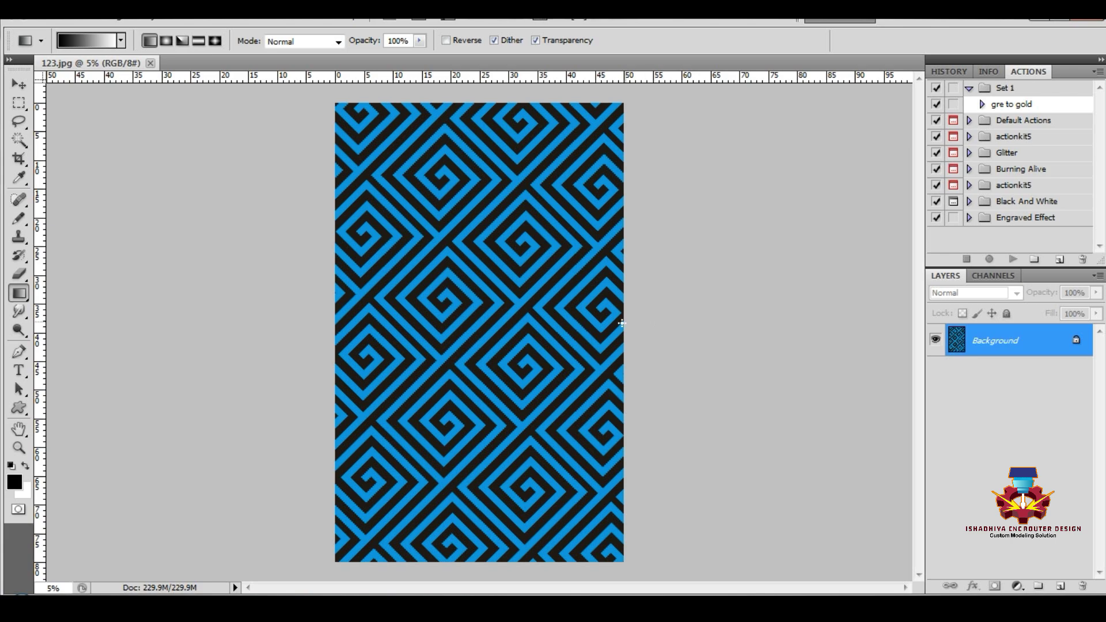
Select all the blue areas of the pattern with the Magic Wand, extending the selection to similar colours.
click(15, 140)
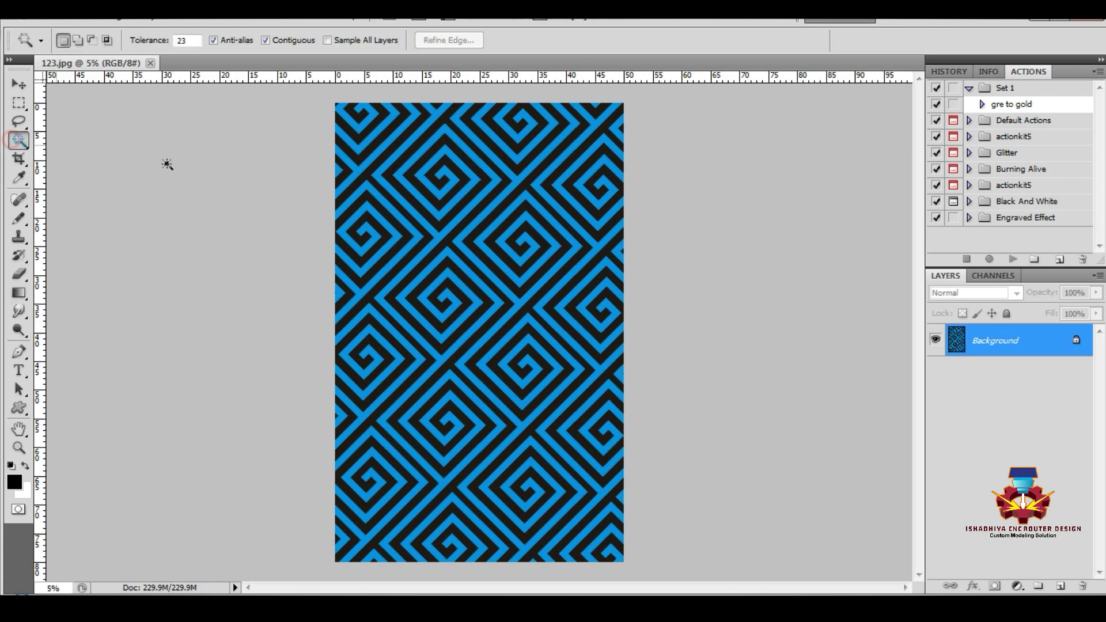
scroll(466, 232, up, 5)
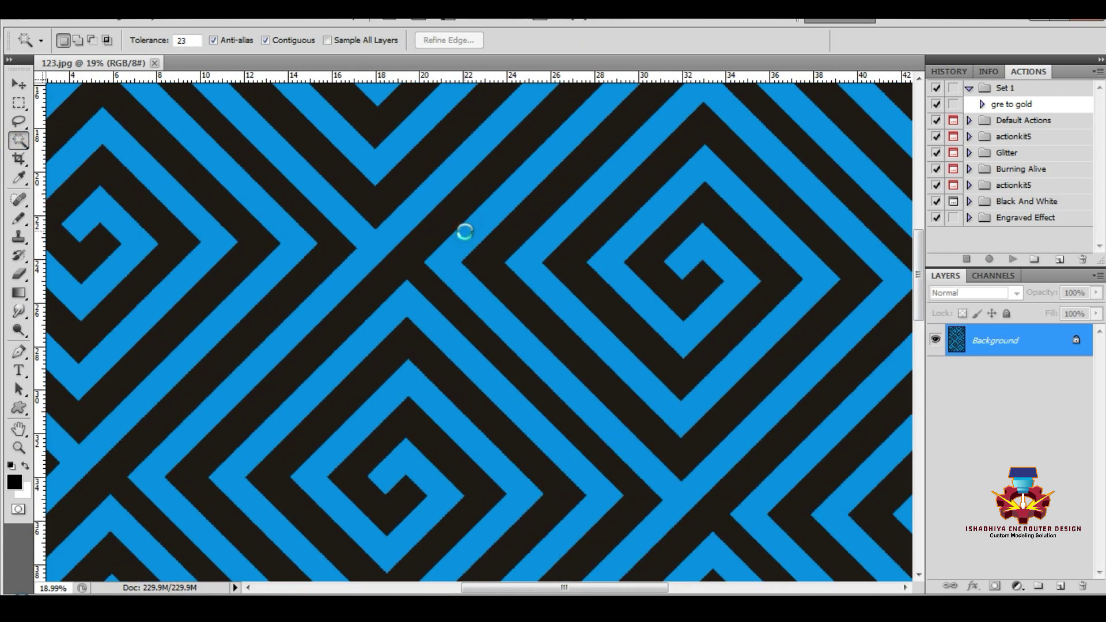
click(467, 233)
right_click(467, 234)
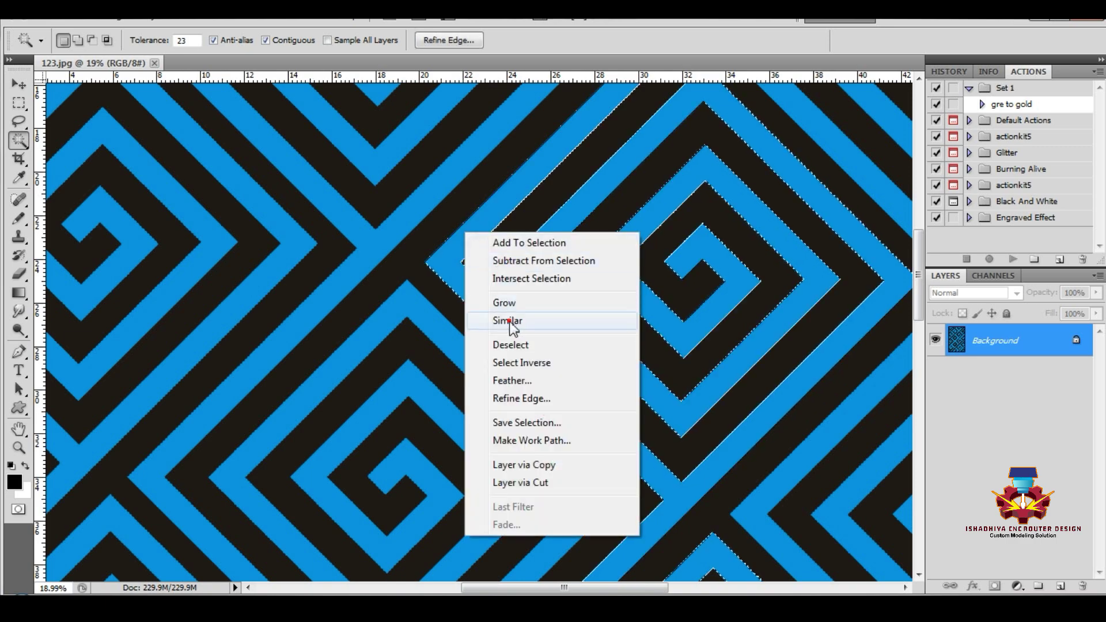
click(510, 321)
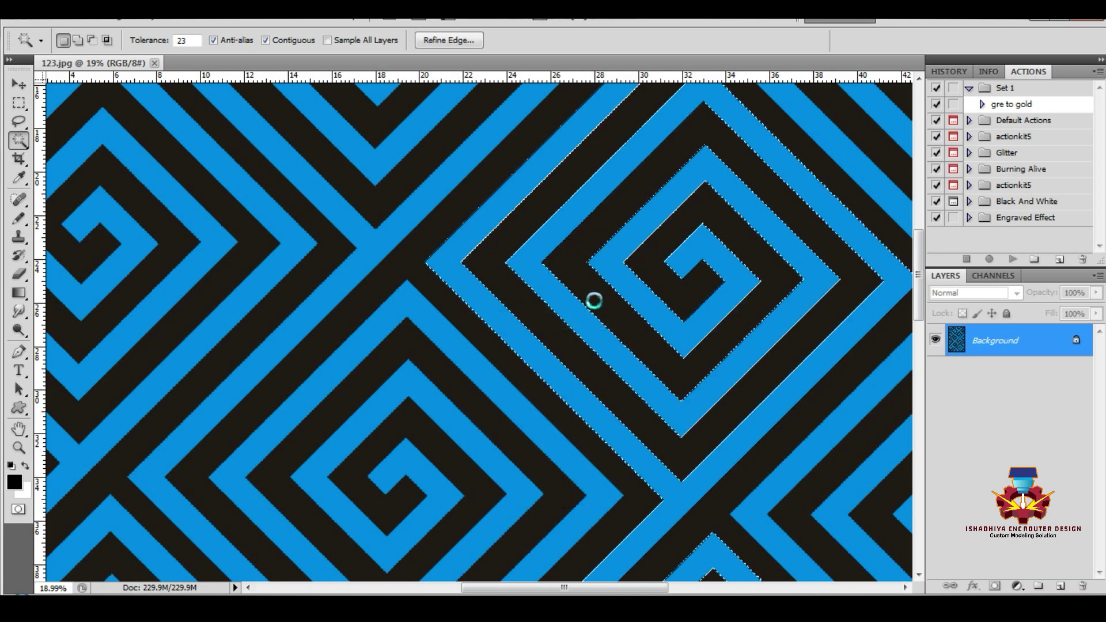
Fill the selected spiral pattern with white (ffffff) on a new layer.
click(1060, 586)
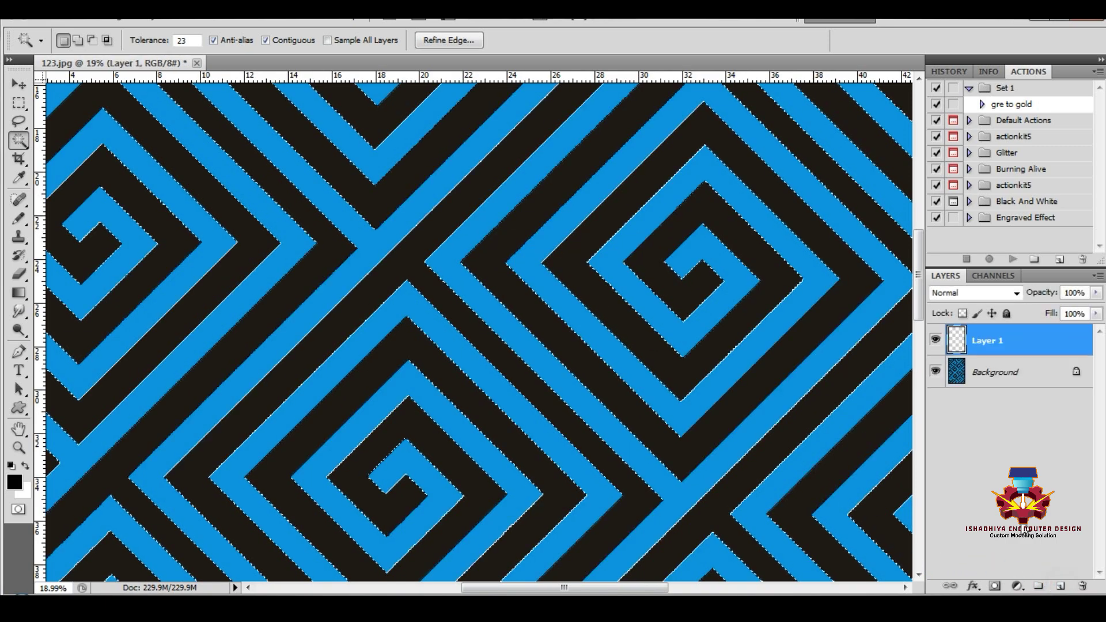
click(15, 482)
click(348, 145)
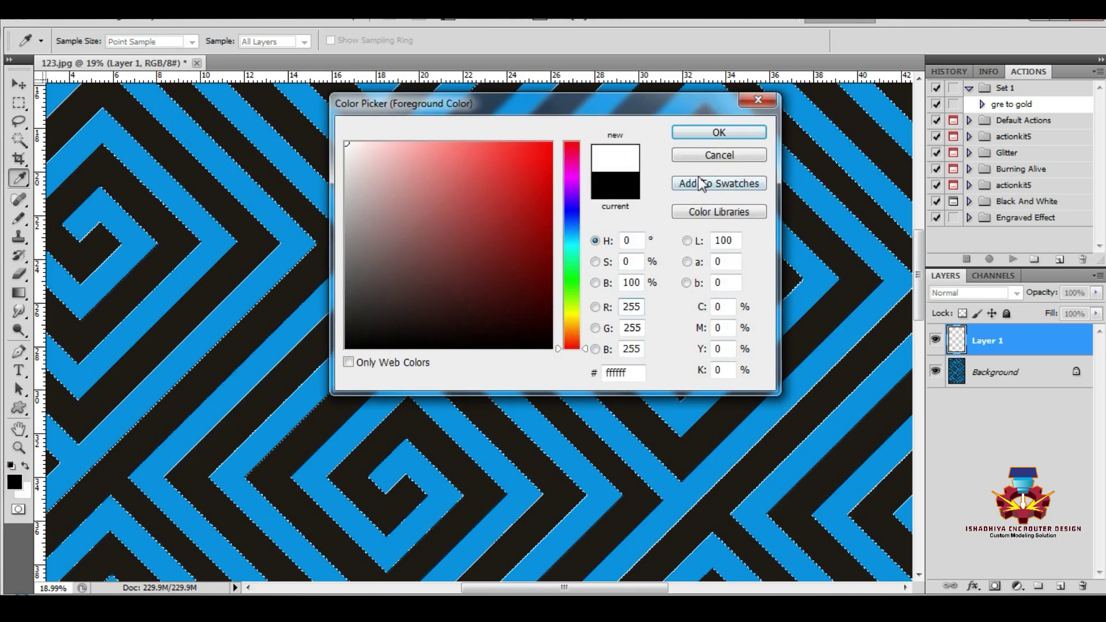
click(714, 132)
key(w)
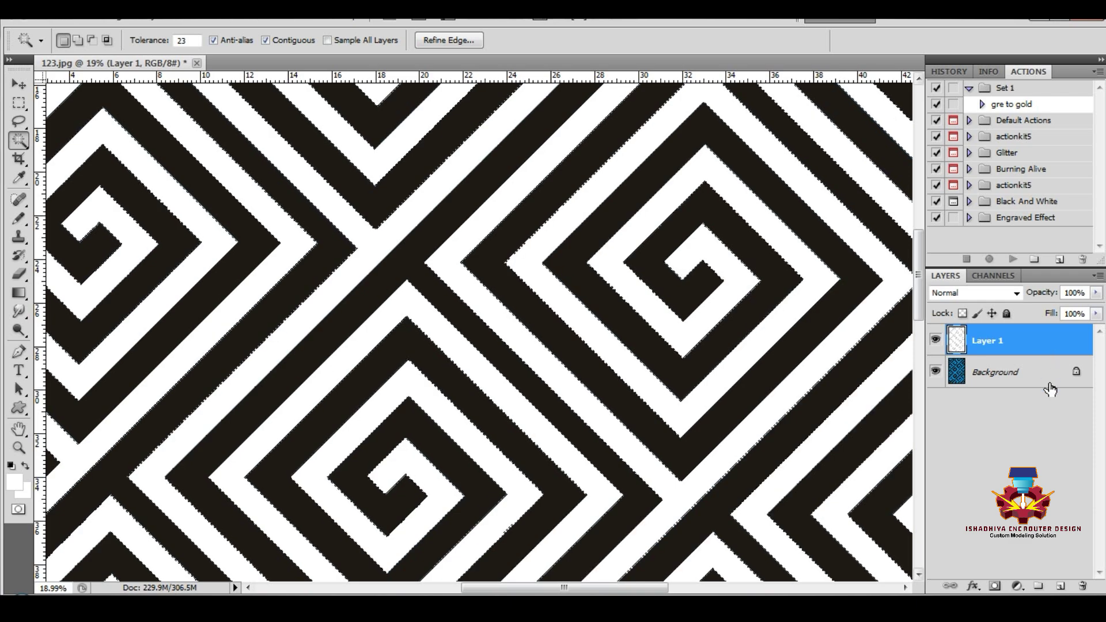
Deselect the pattern and add a solid black layer between the white spiral layer and the Background.
click(1060, 586)
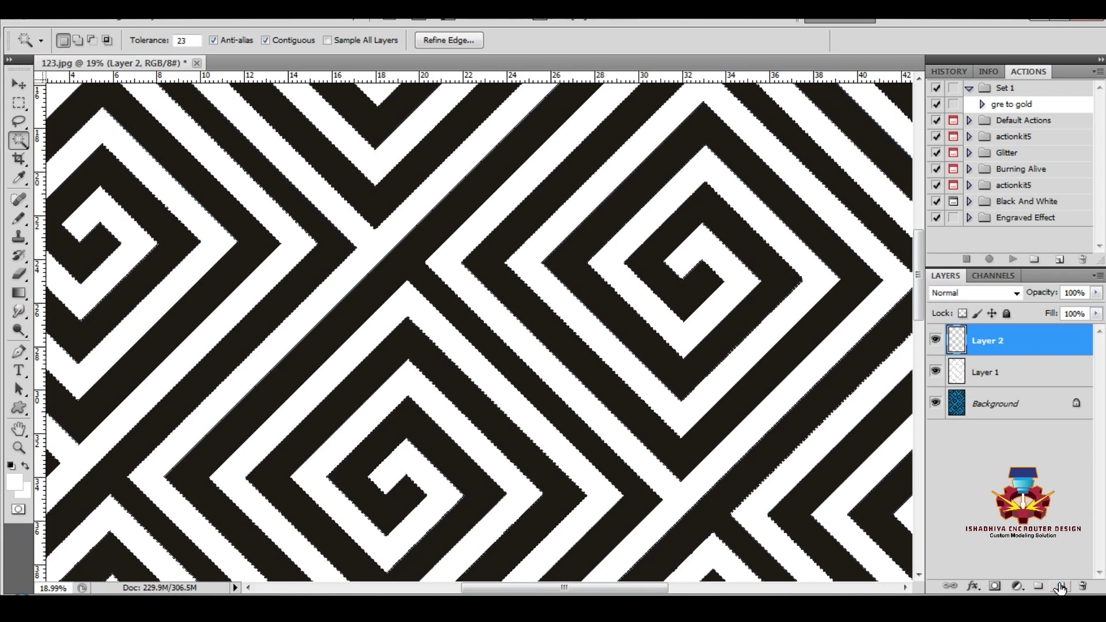
key(ctrl+d)
drag(974, 353, 989, 391)
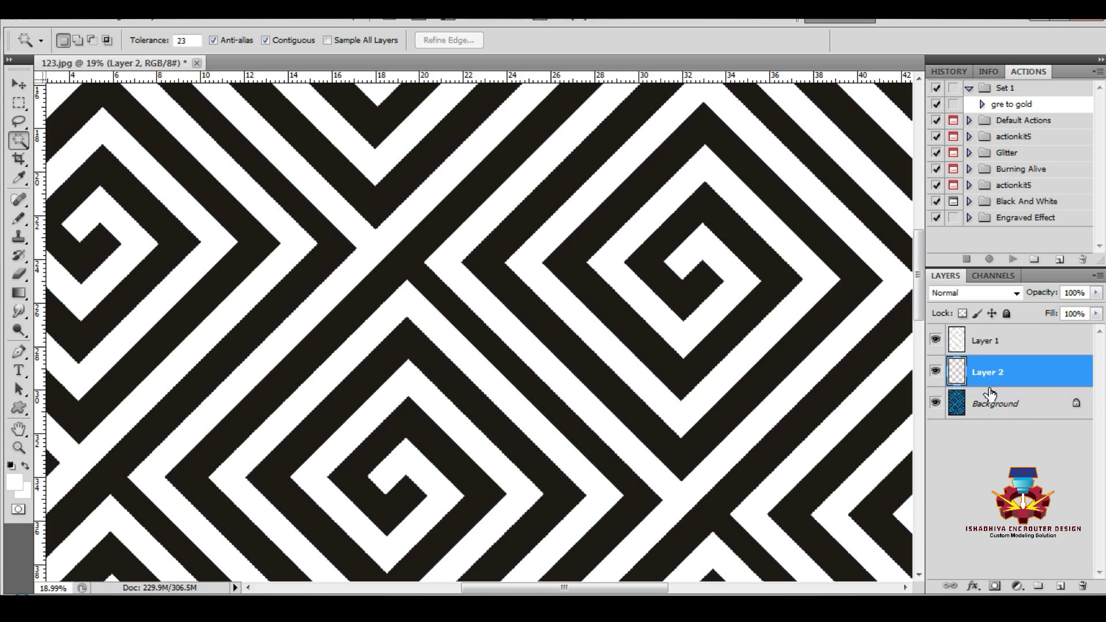
key(alt+BackSpace)
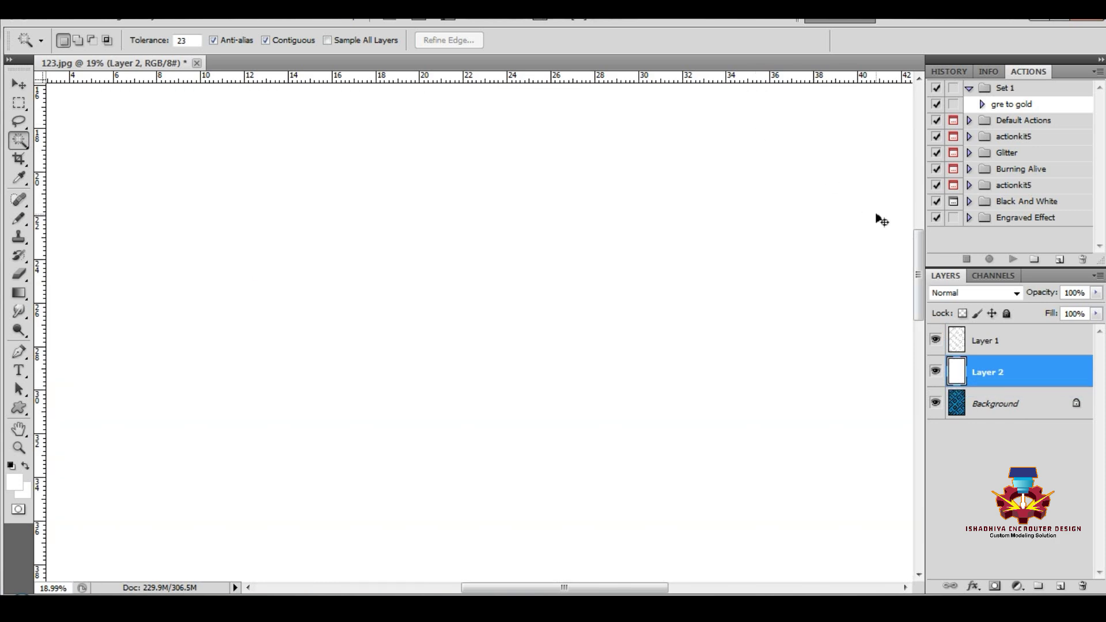
click(1031, 403)
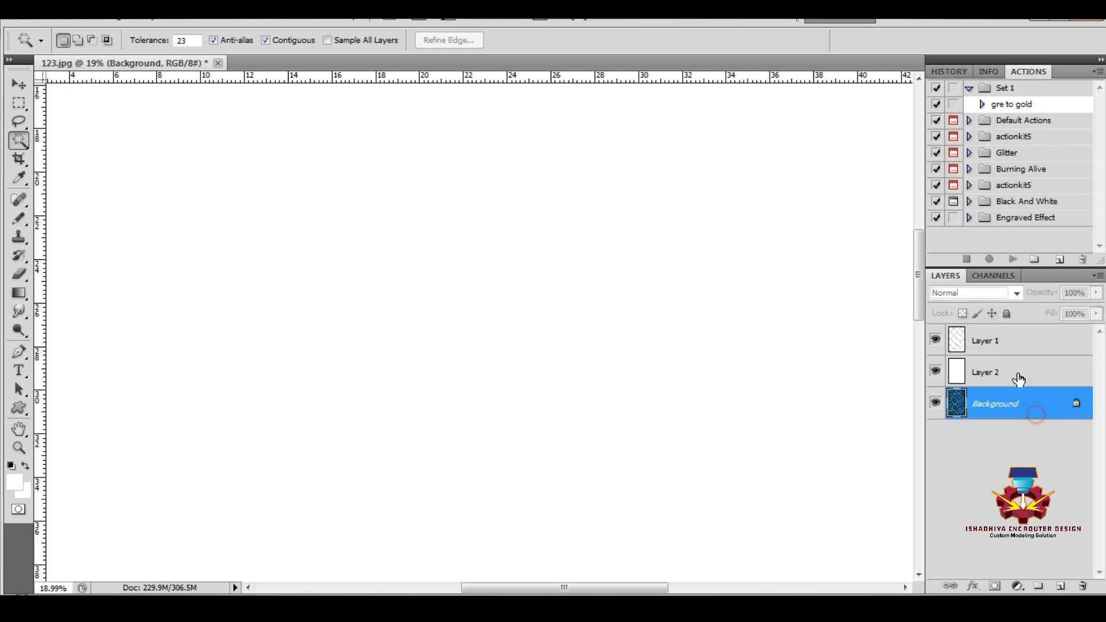
click(1017, 375)
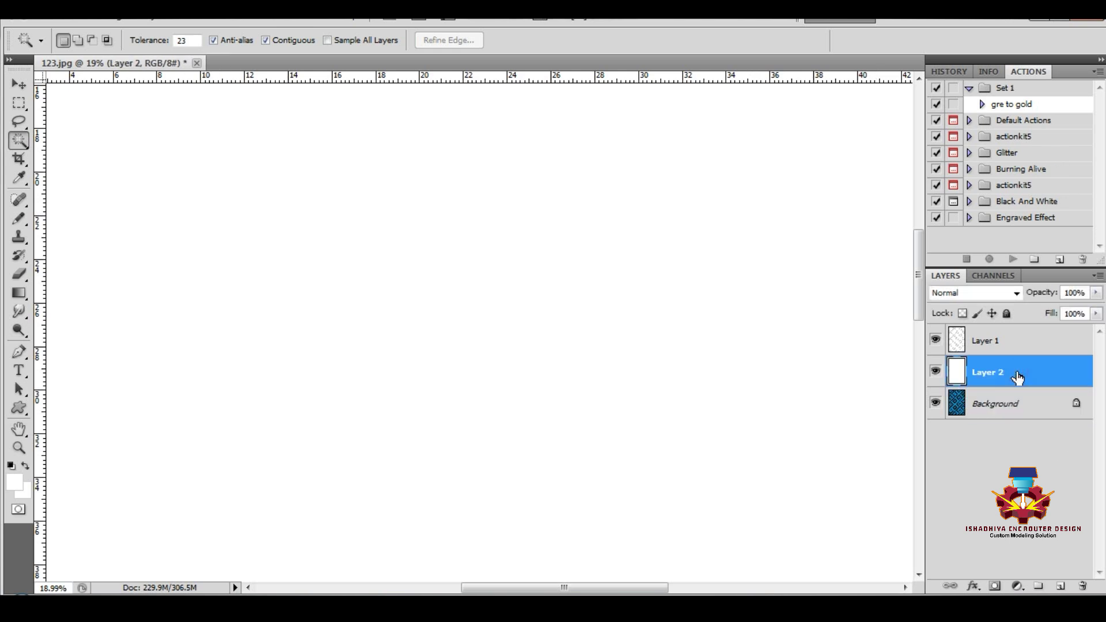
key(alt+BackSpace)
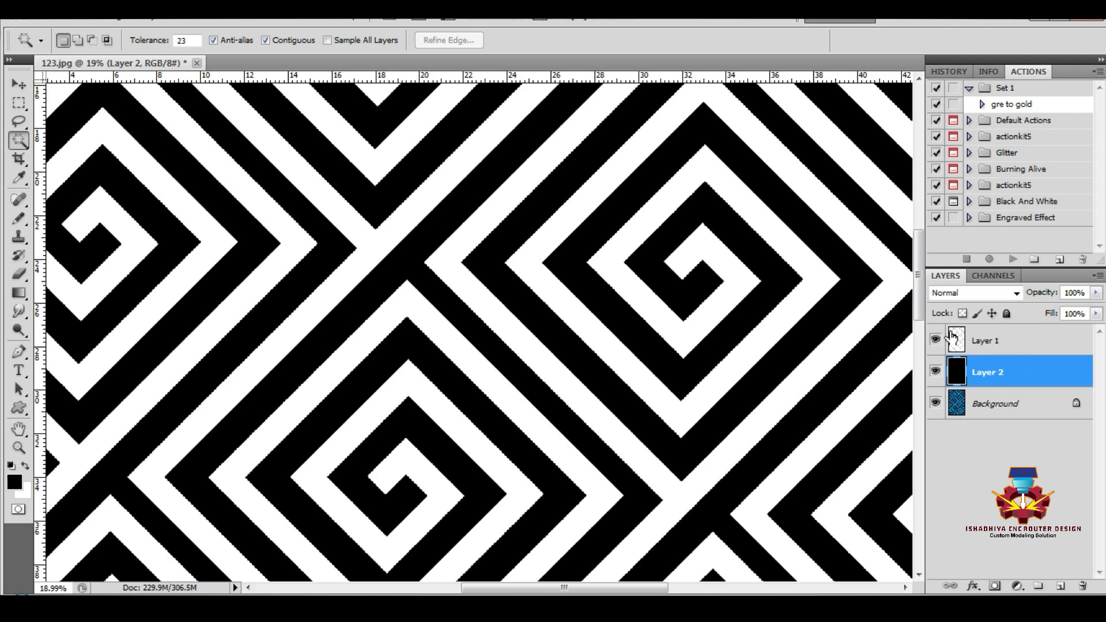
Add a black Inner Glow to the white spiral layer, with 0% choke and a size of 20 px.
click(987, 345)
click(974, 587)
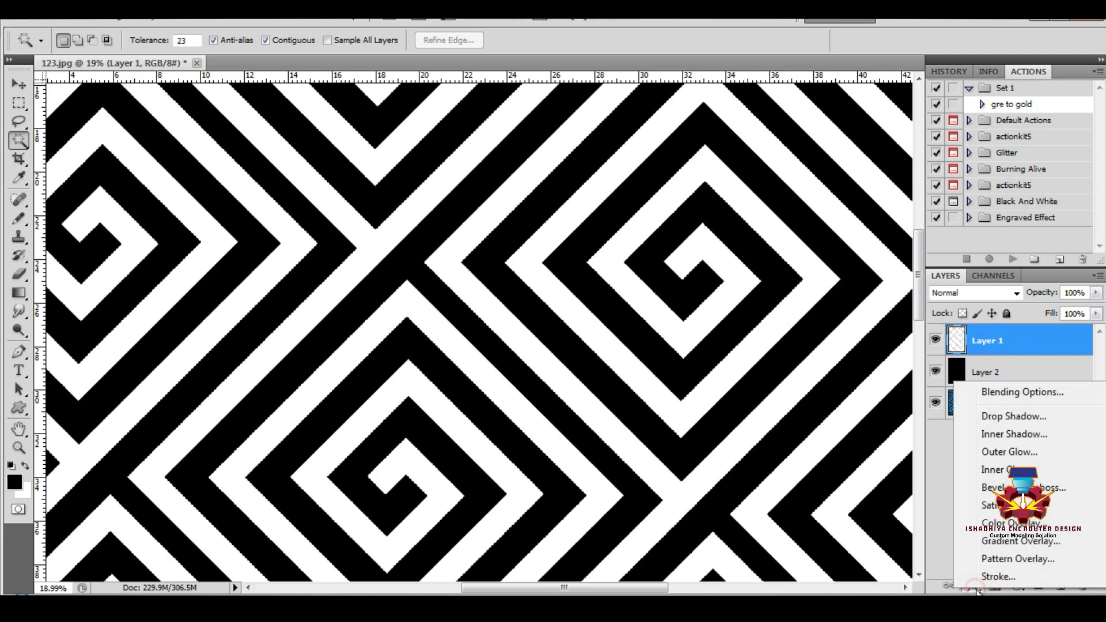
click(999, 470)
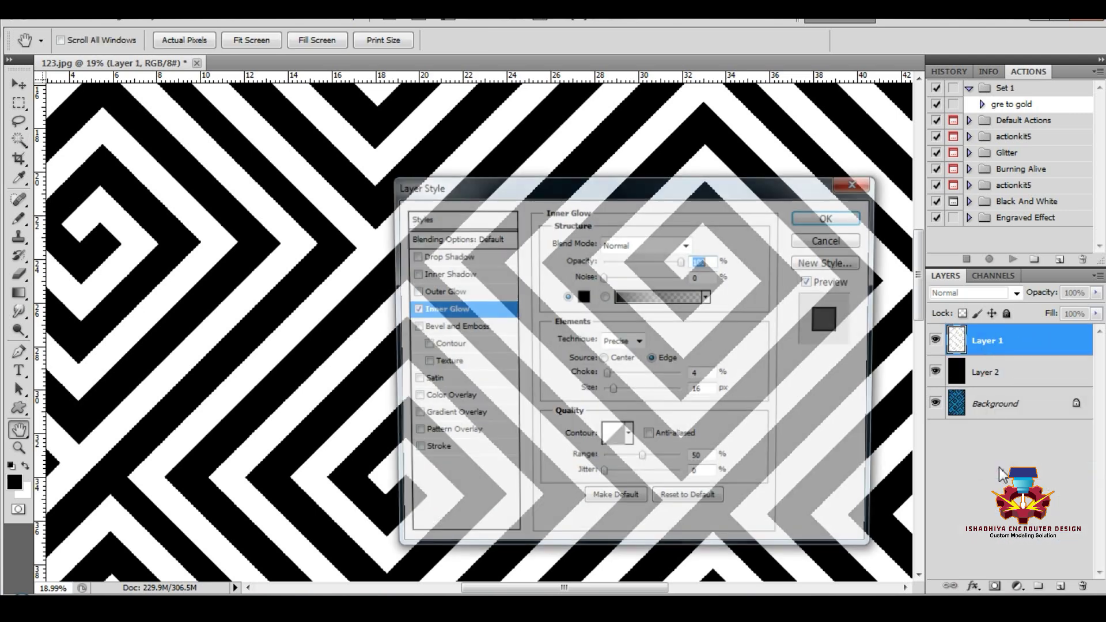
double_click(698, 375)
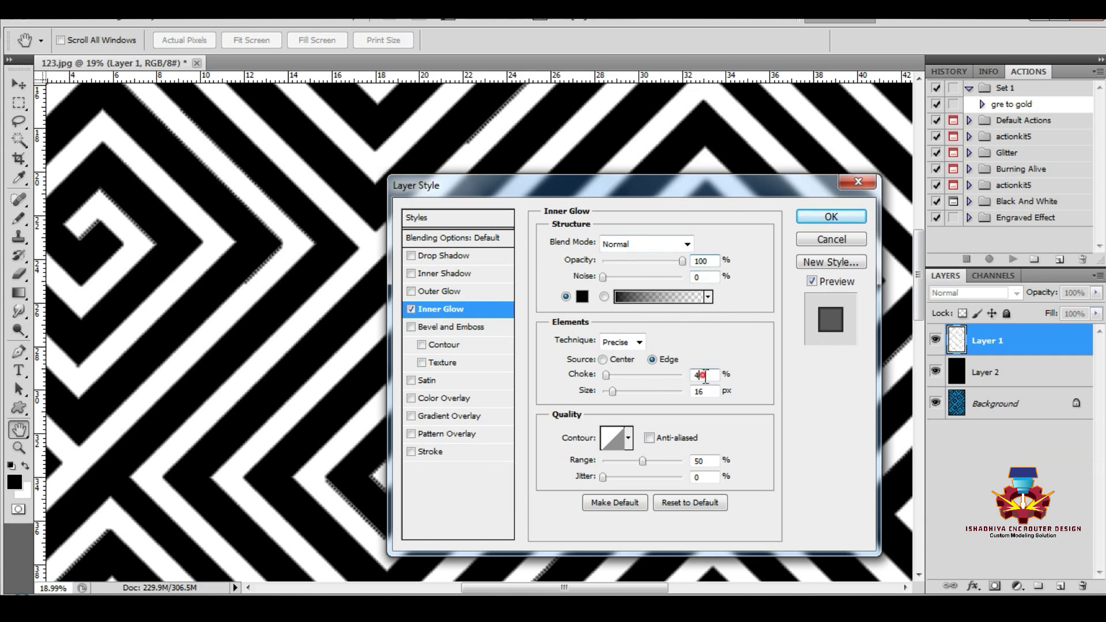
text(0)
double_click(704, 391)
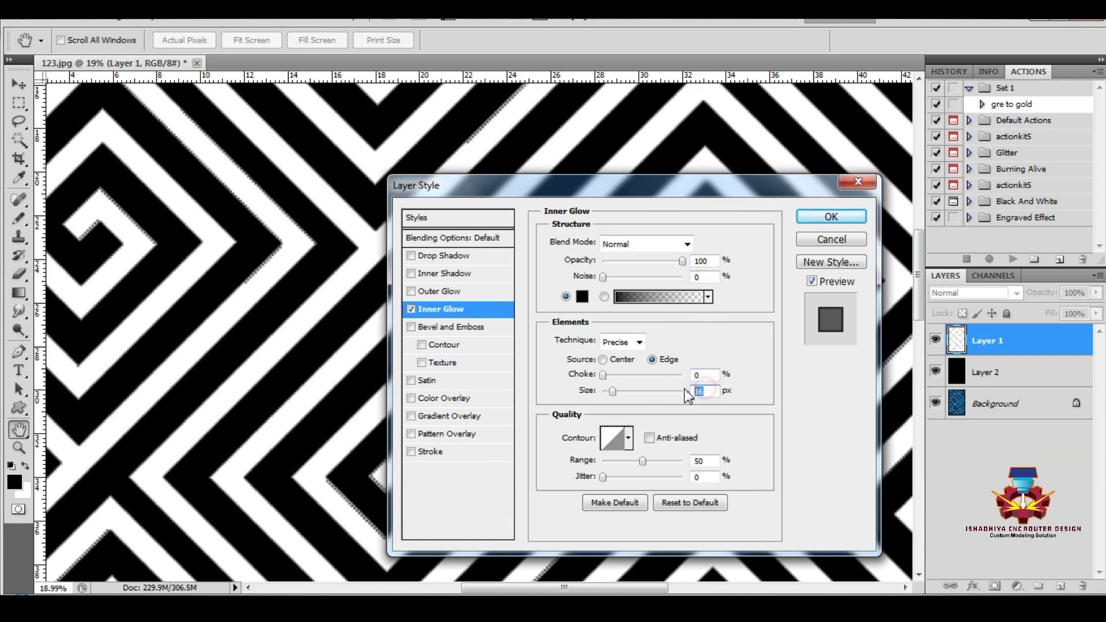
text(20)
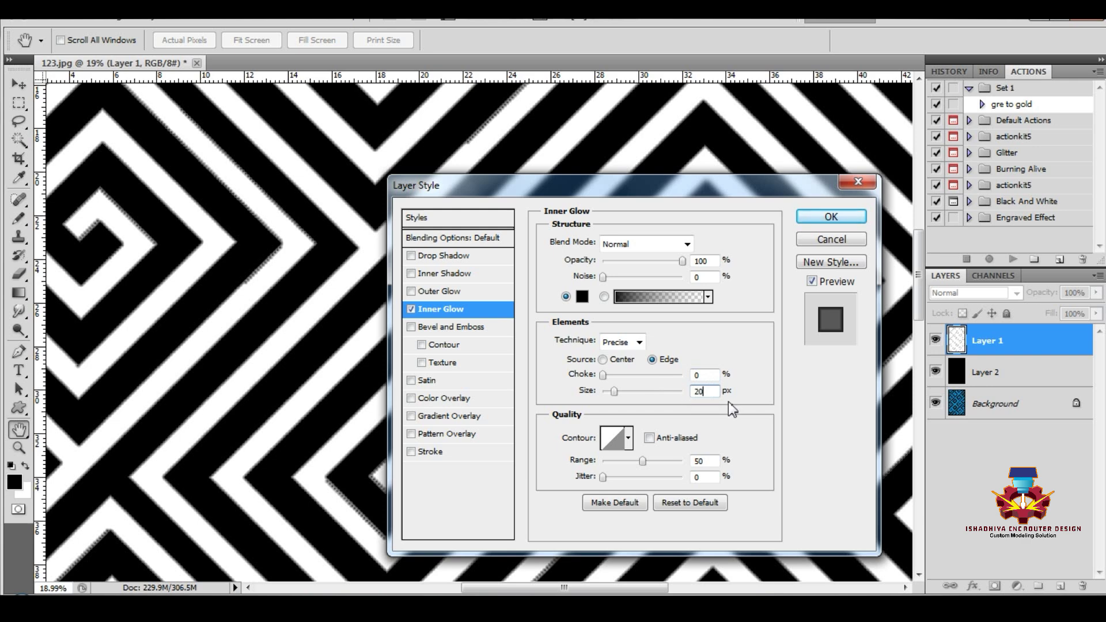
Try the Inner Glow at a size of 50 px, and apply it at 30 px.
double_click(700, 391)
text(50)
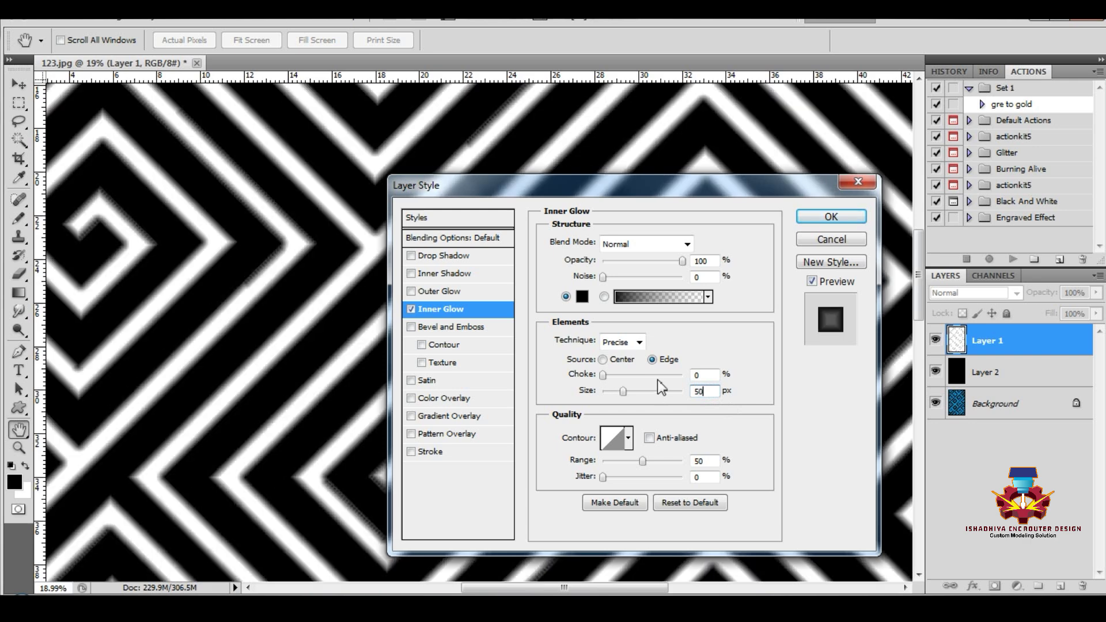
double_click(708, 393)
text(30)
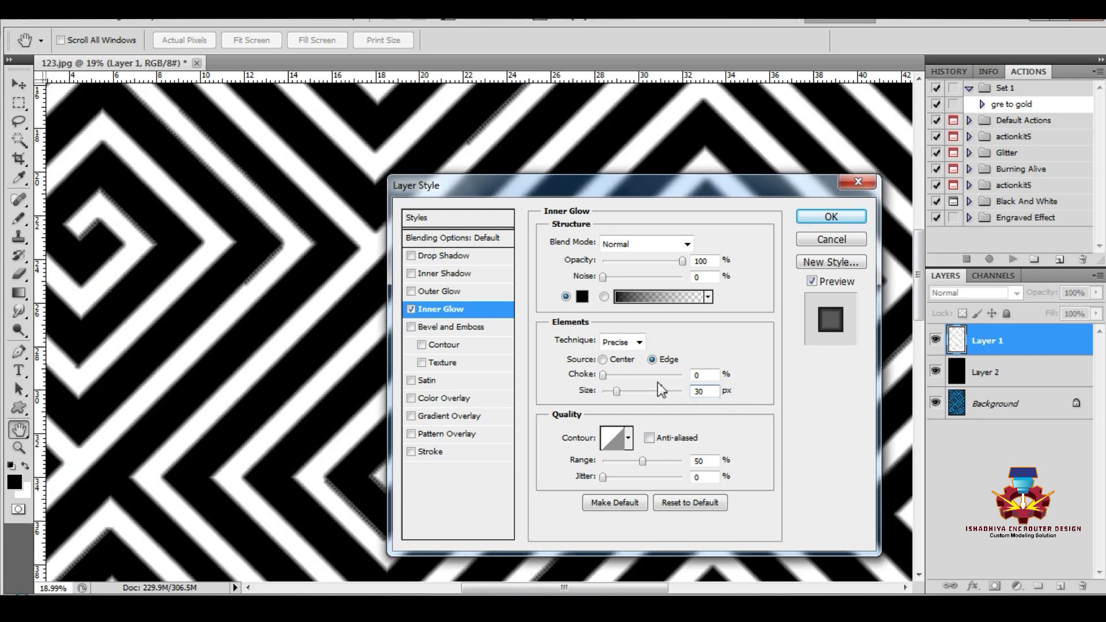
click(818, 217)
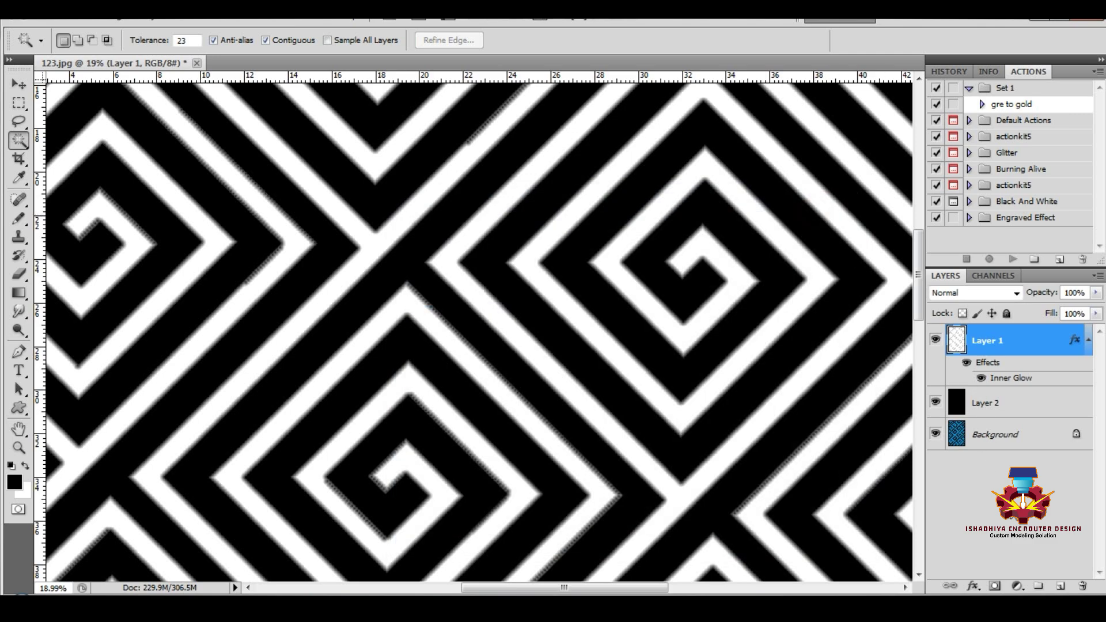
Apply a Gaussian Blur with a 2-pixel radius to the white spiral layer.
click(996, 341)
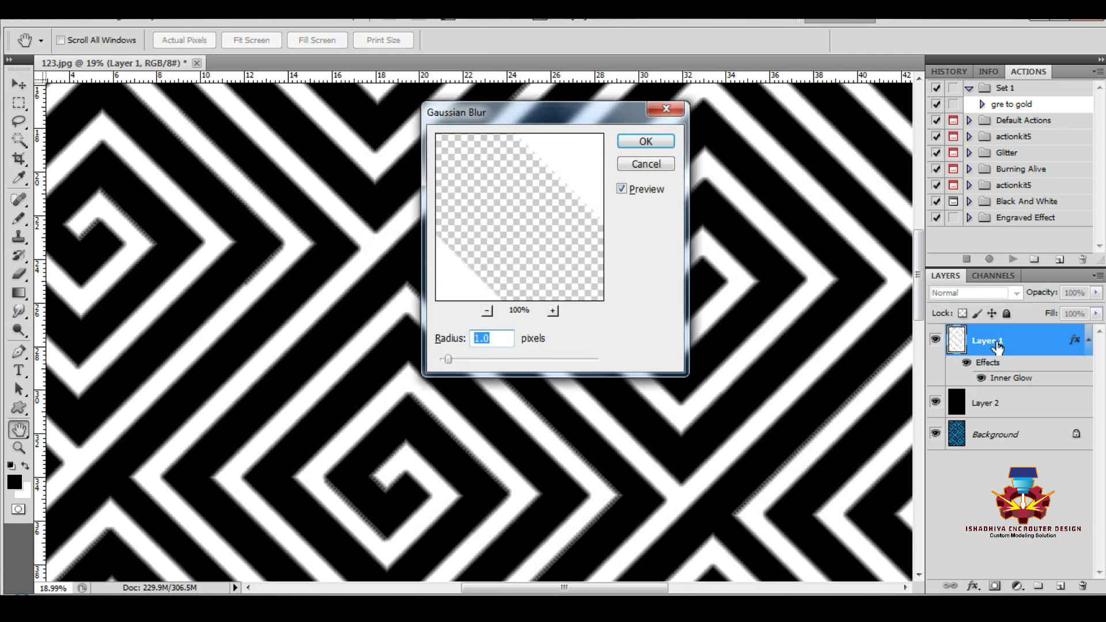
text(2)
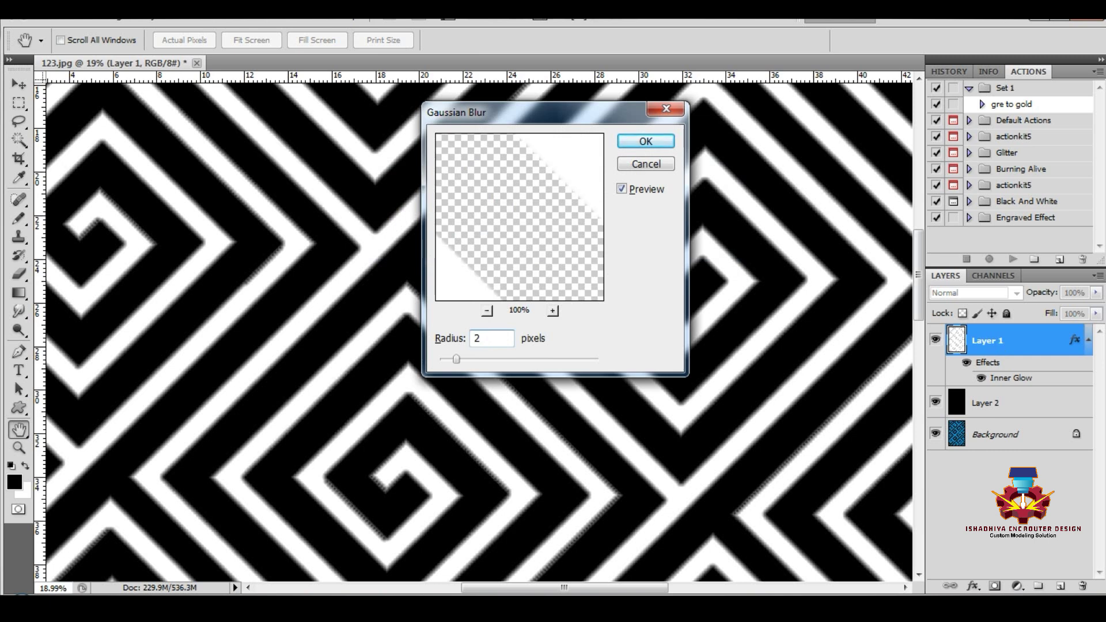
key(Return)
key(w)
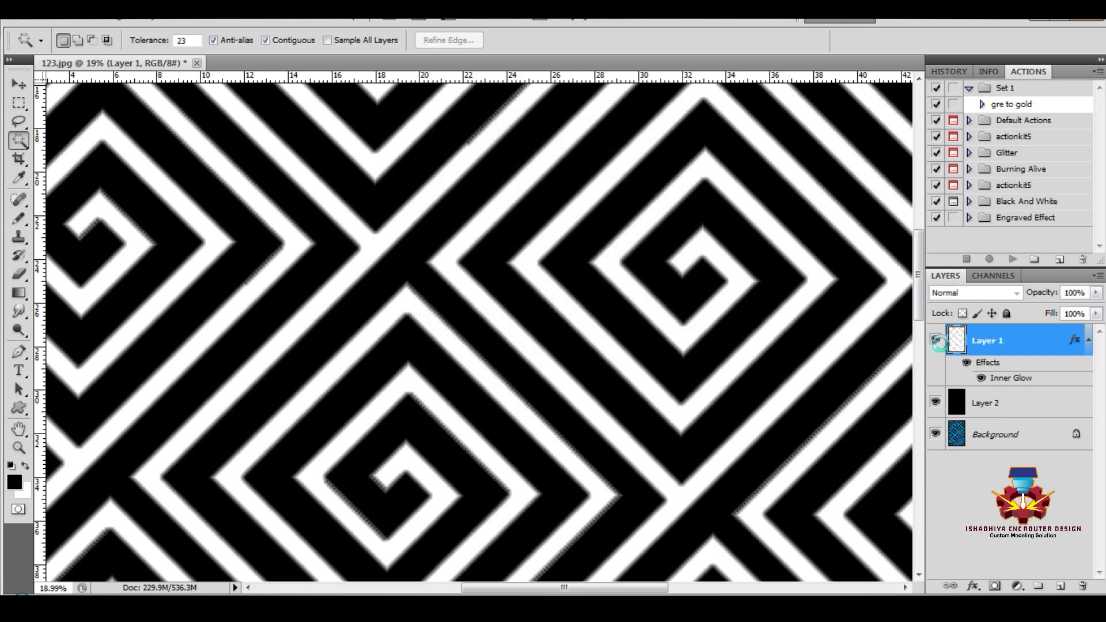
scroll(486, 353, down, 1)
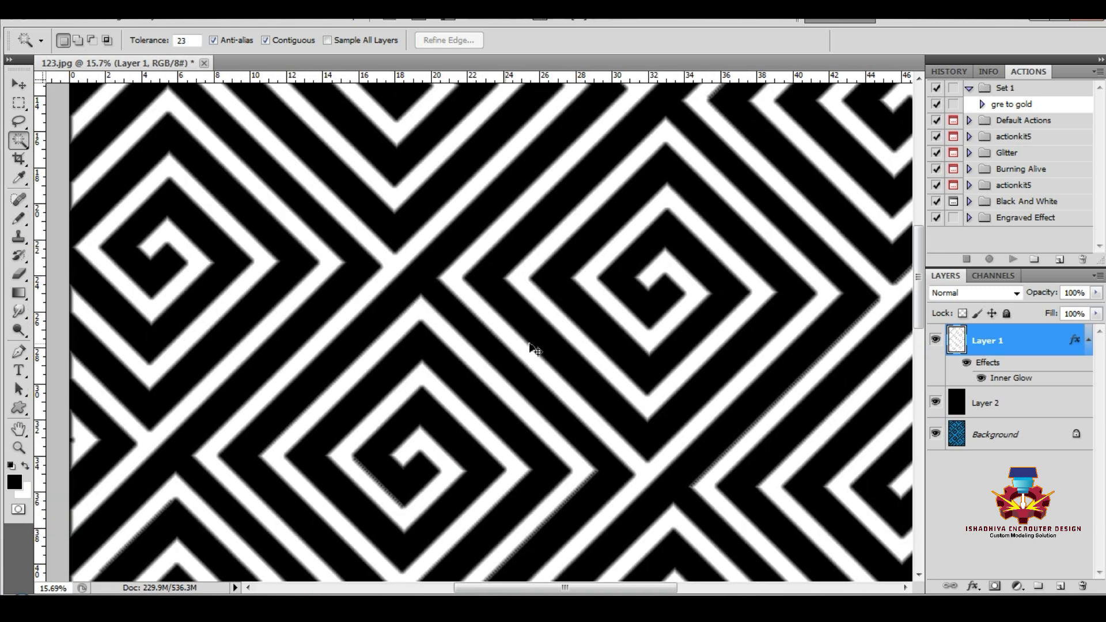
Load the white spiral layer's outline as a selection and expand it by 6 pixels twice.
click(1022, 404)
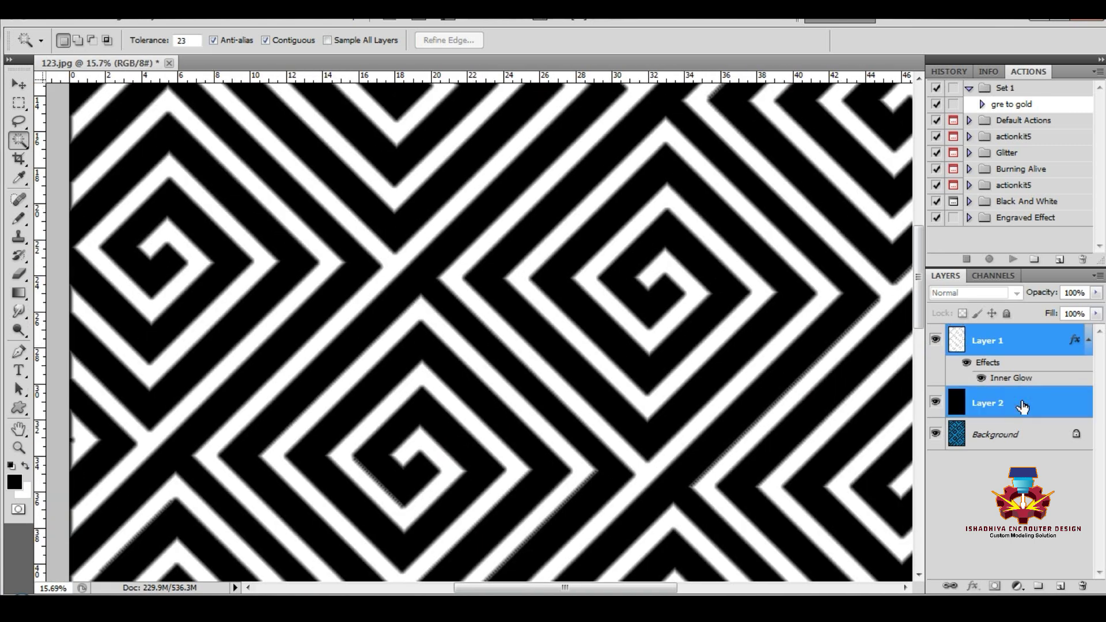
click(1002, 461)
ctrl+click(960, 344)
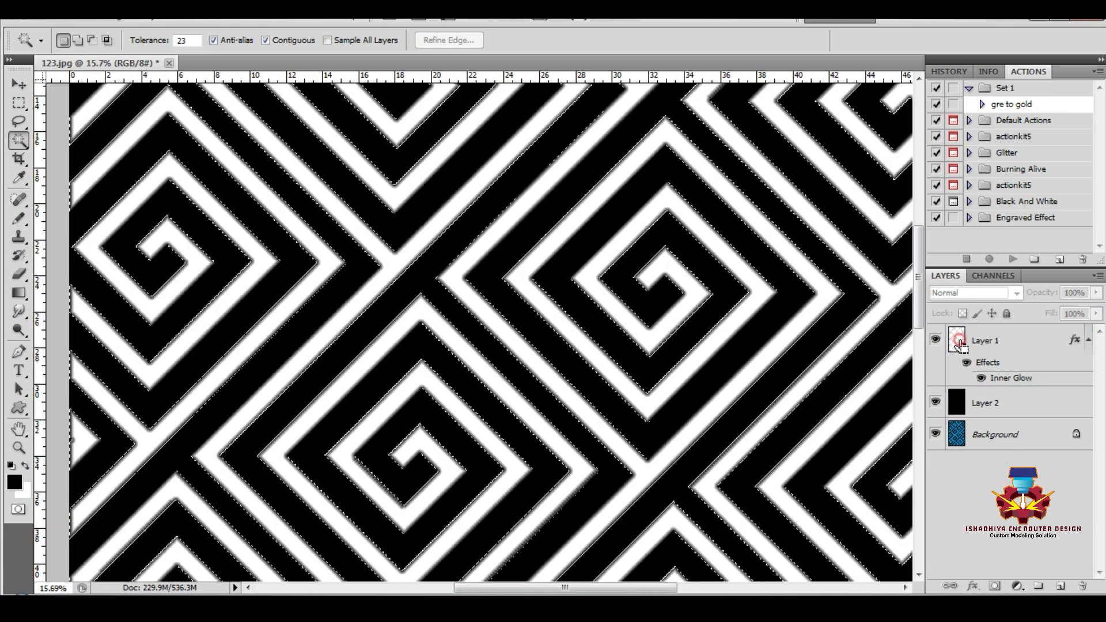
key(ctrl+e)
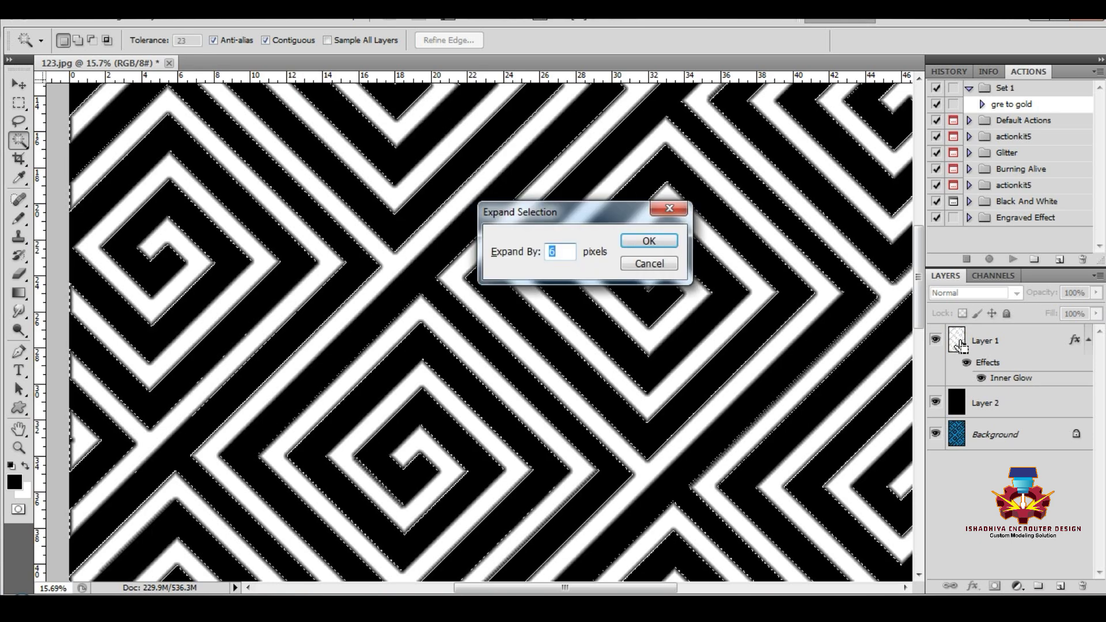
key(Return)
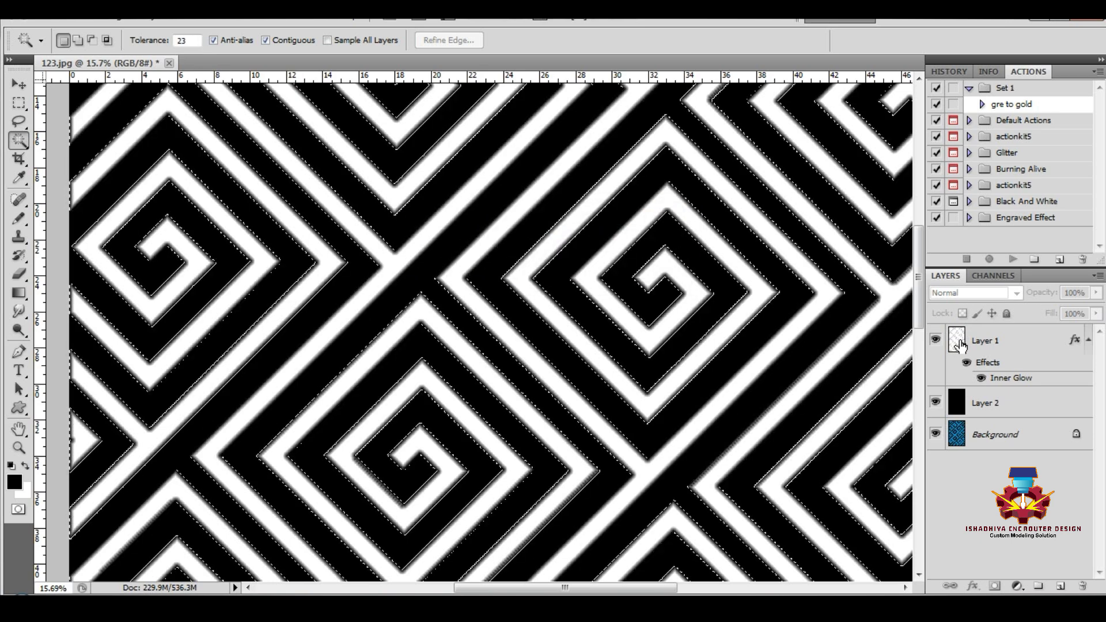
key(ctrl+e)
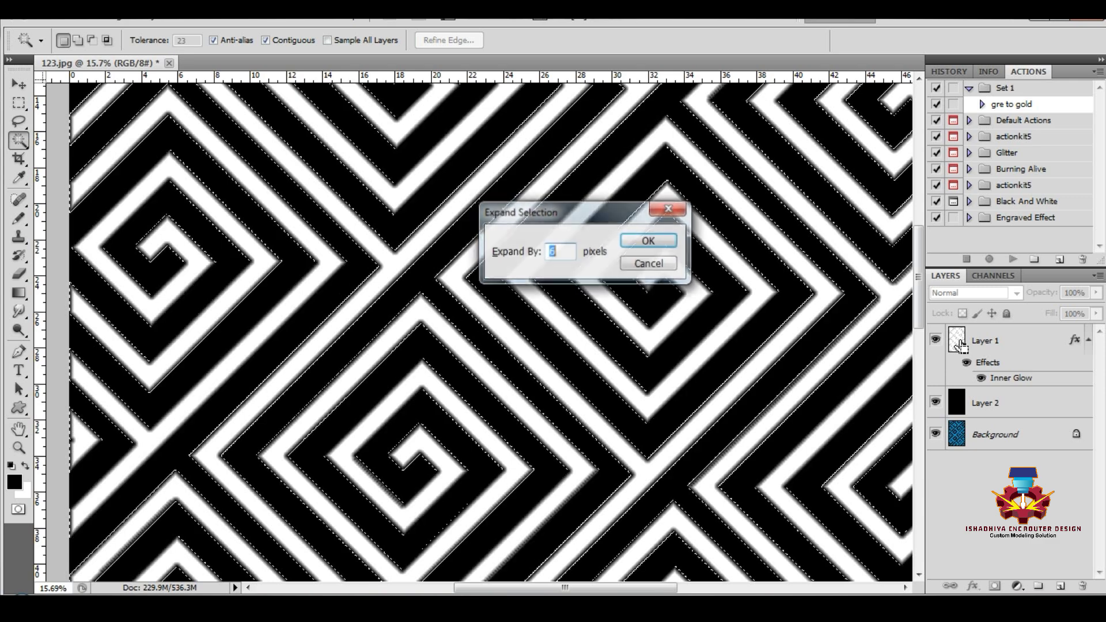
key(Return)
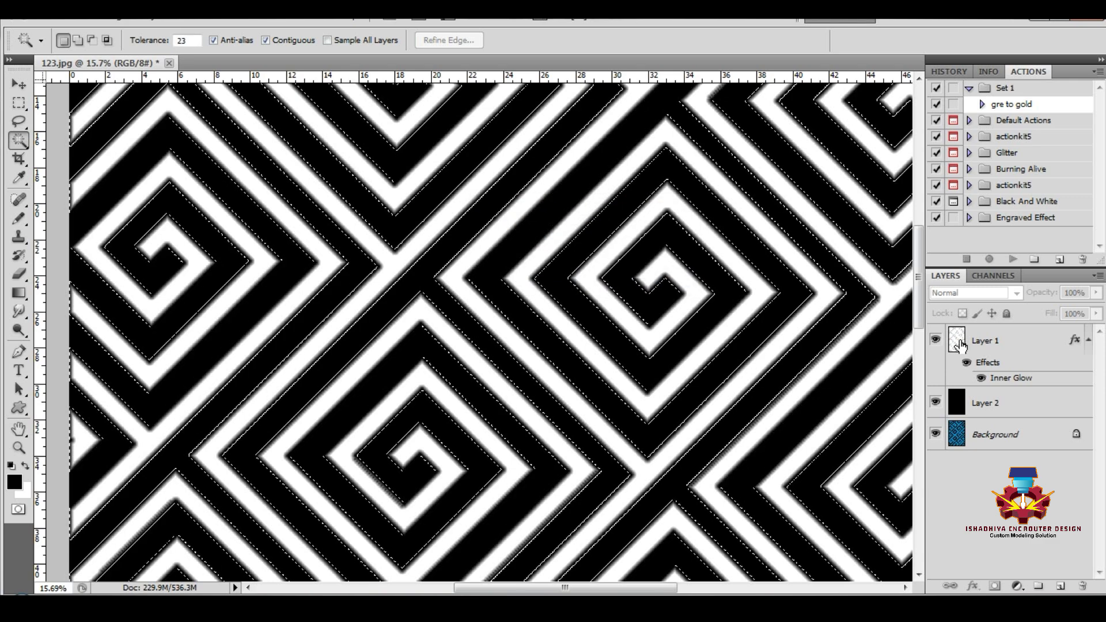
Fill the expanded selection with white on the spiral layer, and deselect it.
ctrl+click(958, 342)
click(960, 344)
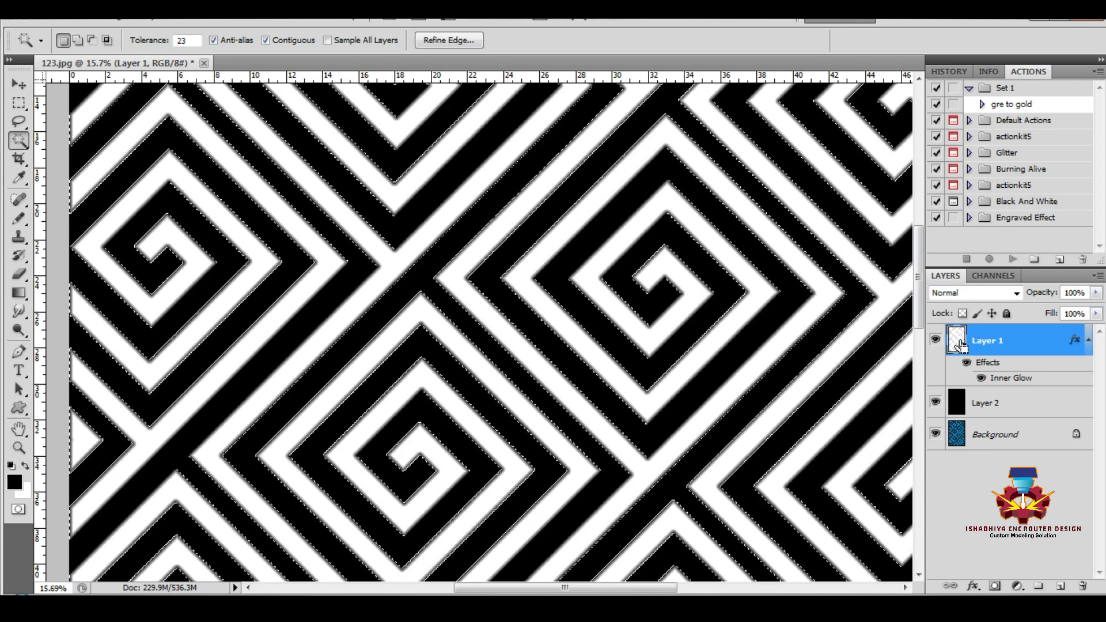
key(ctrl+d)
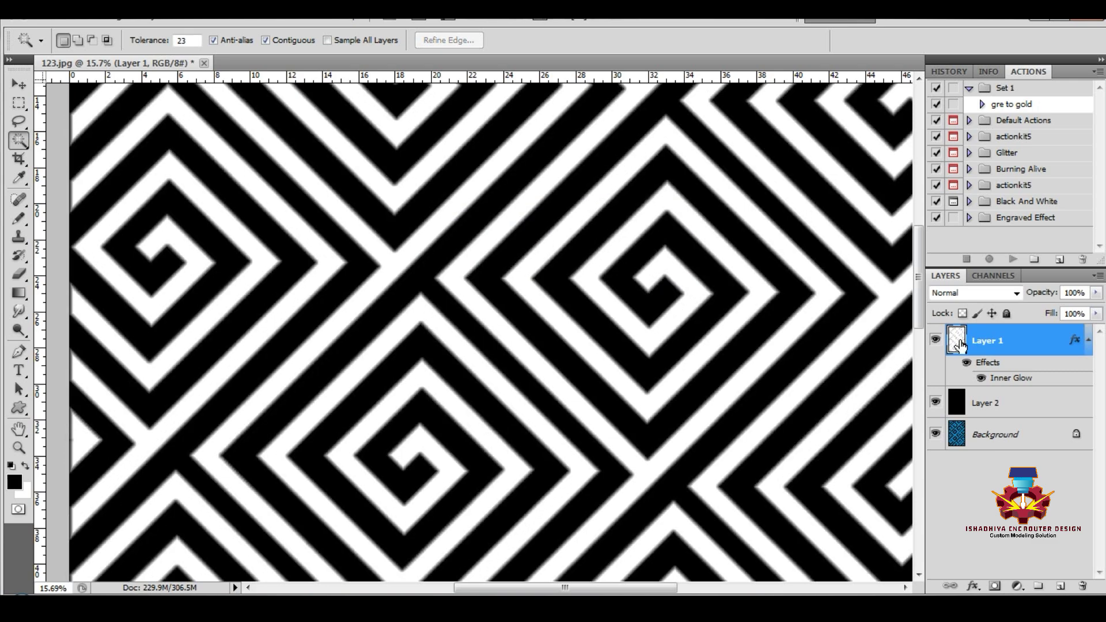
Add an empty layer directly above the solid black layer and try to render Difference Clouds on it.
click(999, 404)
click(1061, 586)
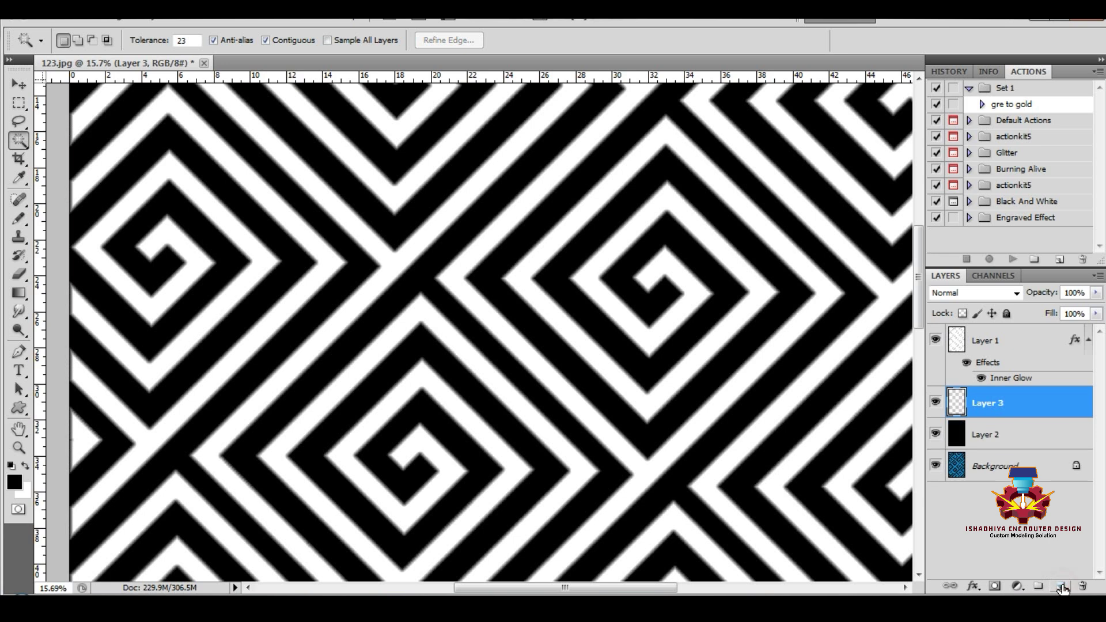
click(230, 11)
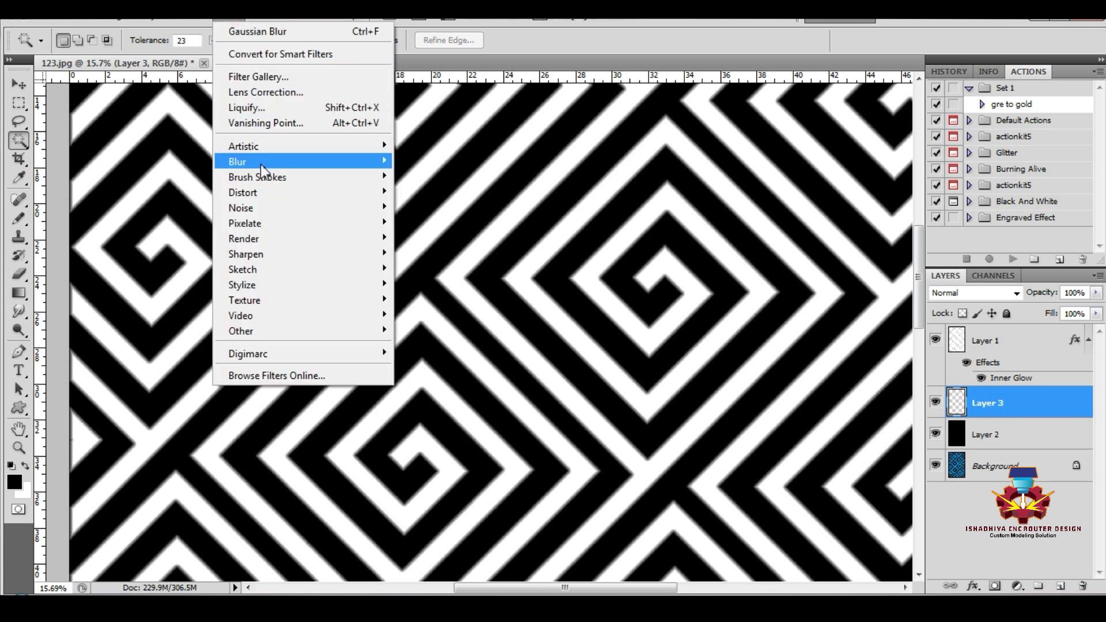
mouse_move(260, 236)
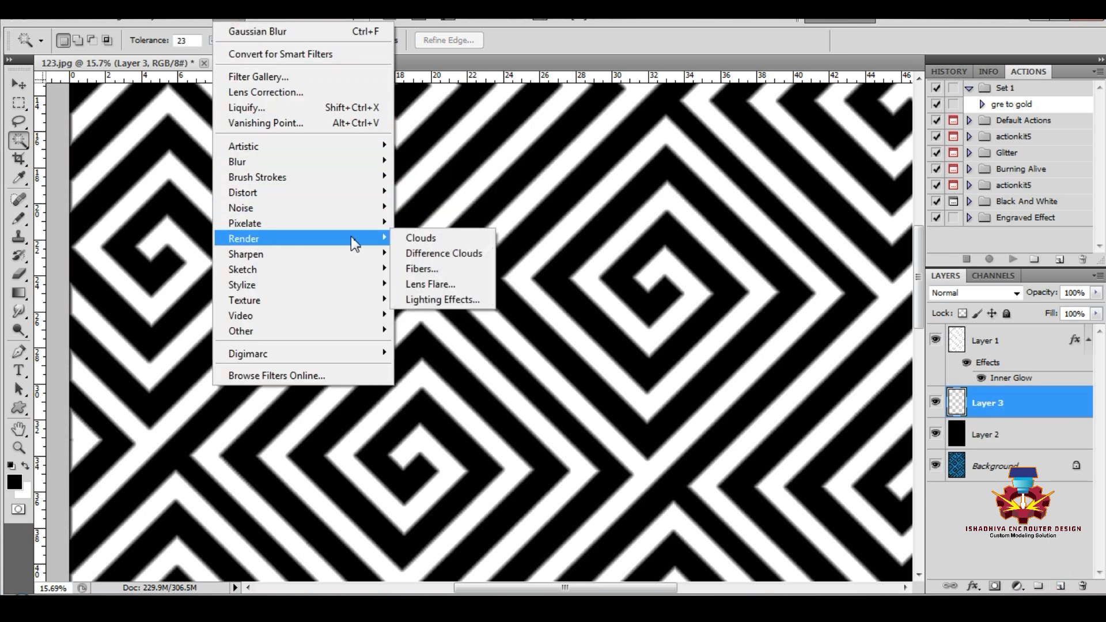
click(430, 248)
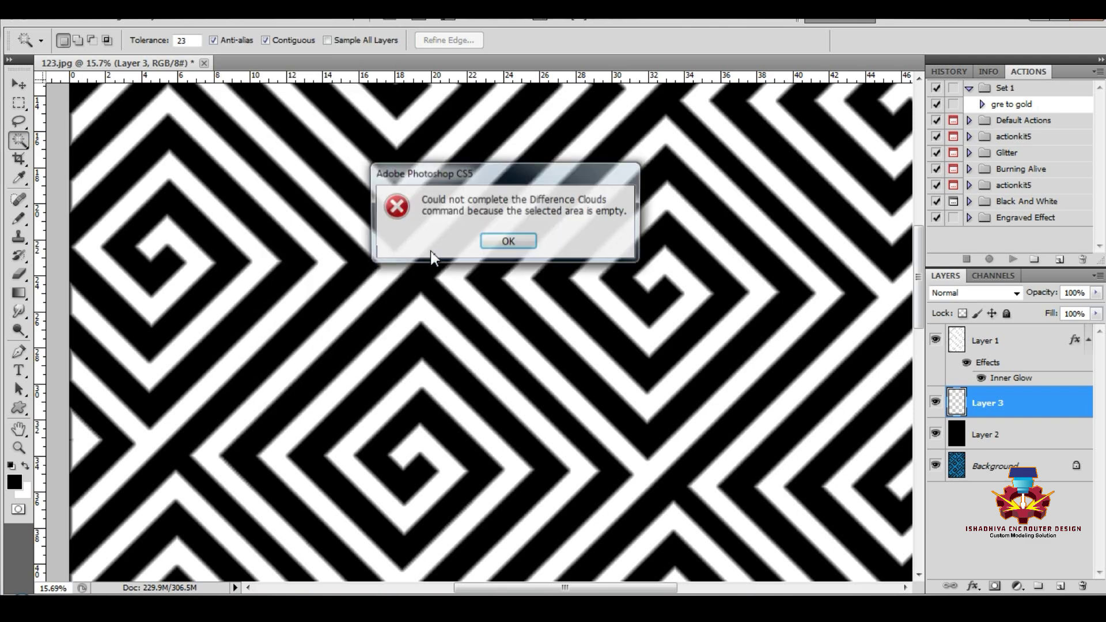
click(489, 245)
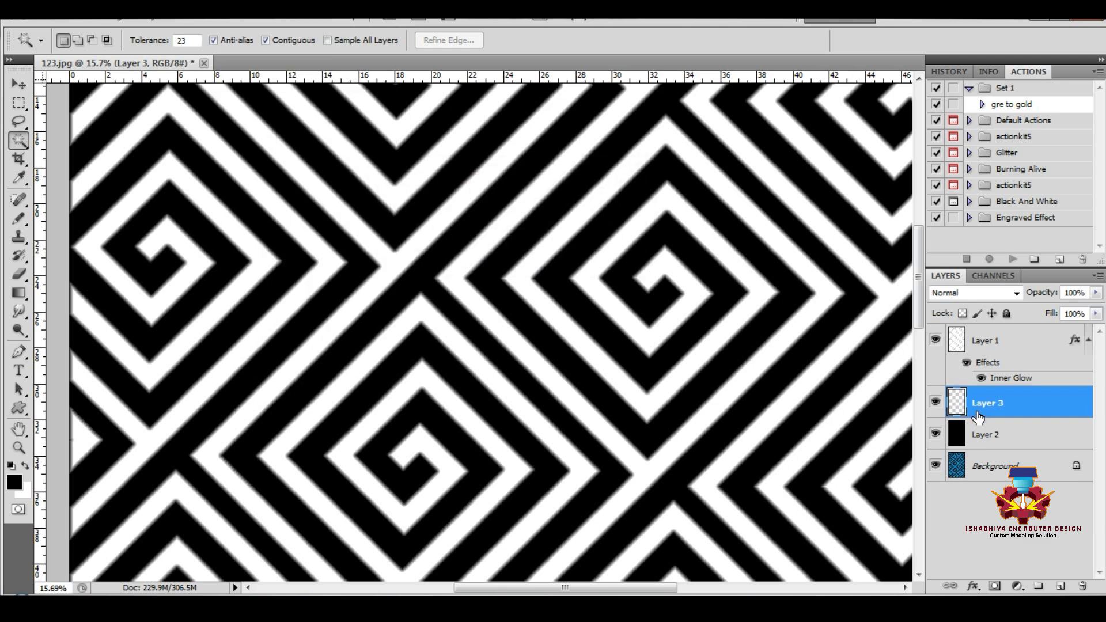
Fill the new layer with white and add Gaussian-distribution noise of 240.04% to it.
key(ctrl+BackSpace)
click(210, 18)
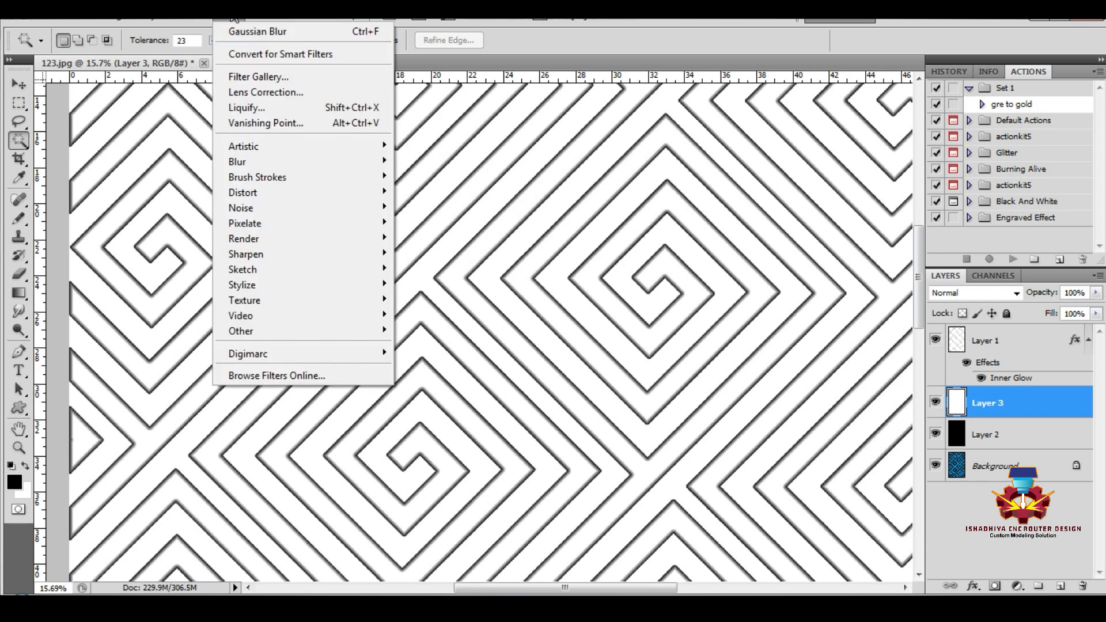
mouse_move(299, 213)
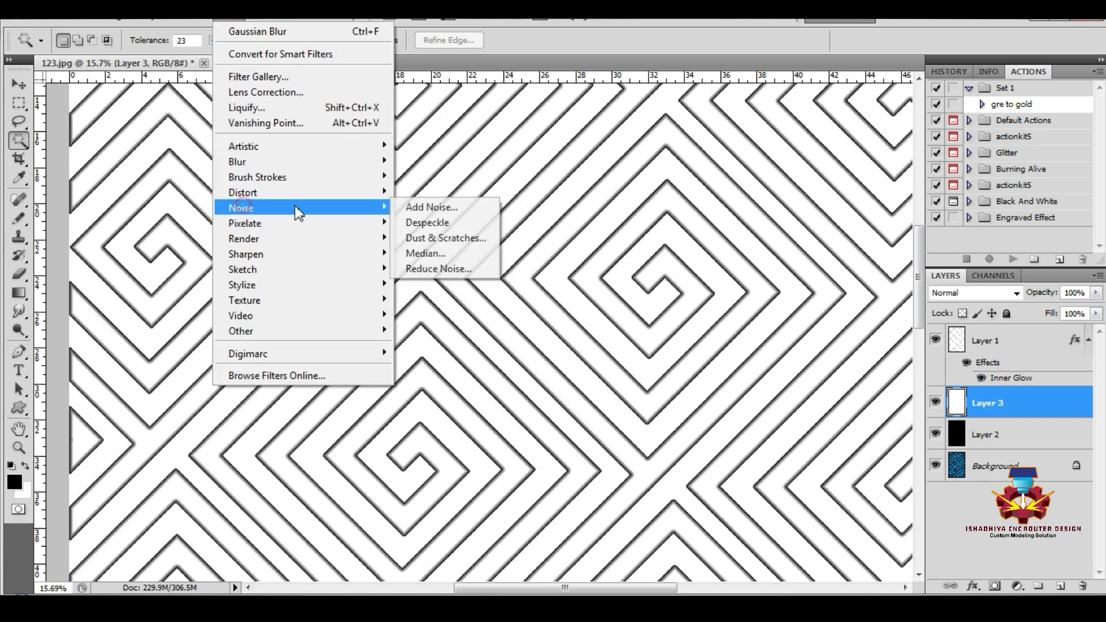
click(431, 209)
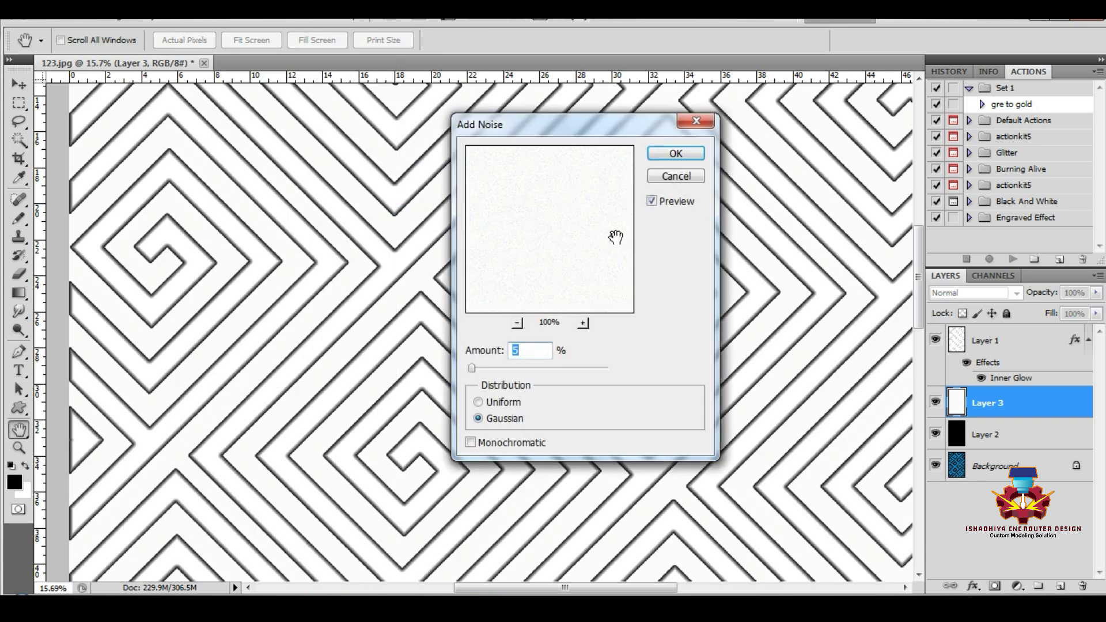
drag(474, 367, 553, 369)
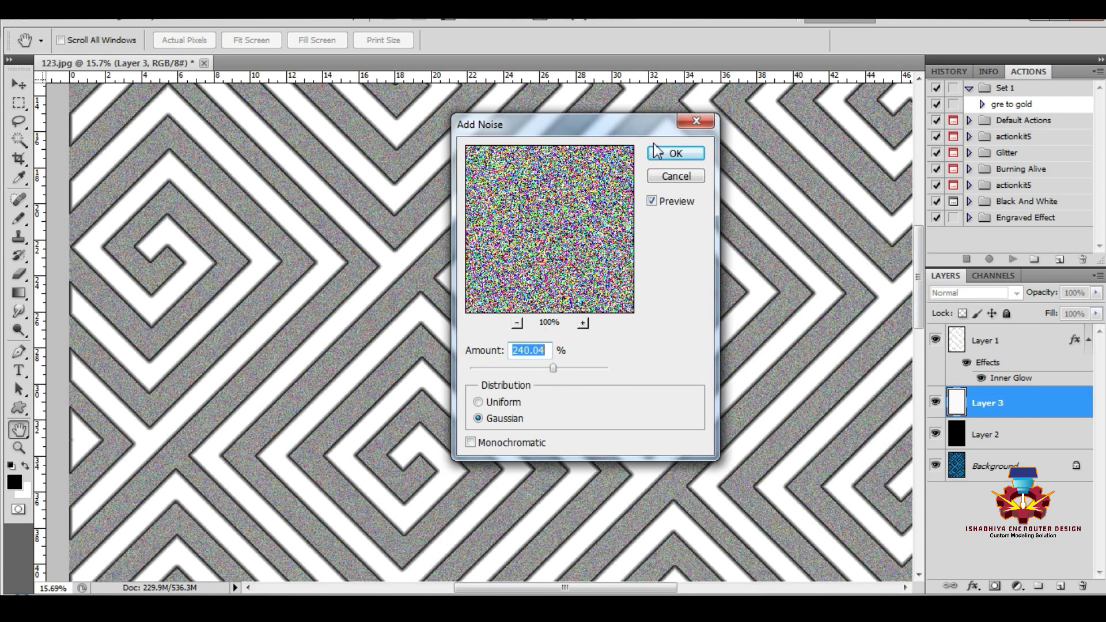
click(676, 153)
key(w)
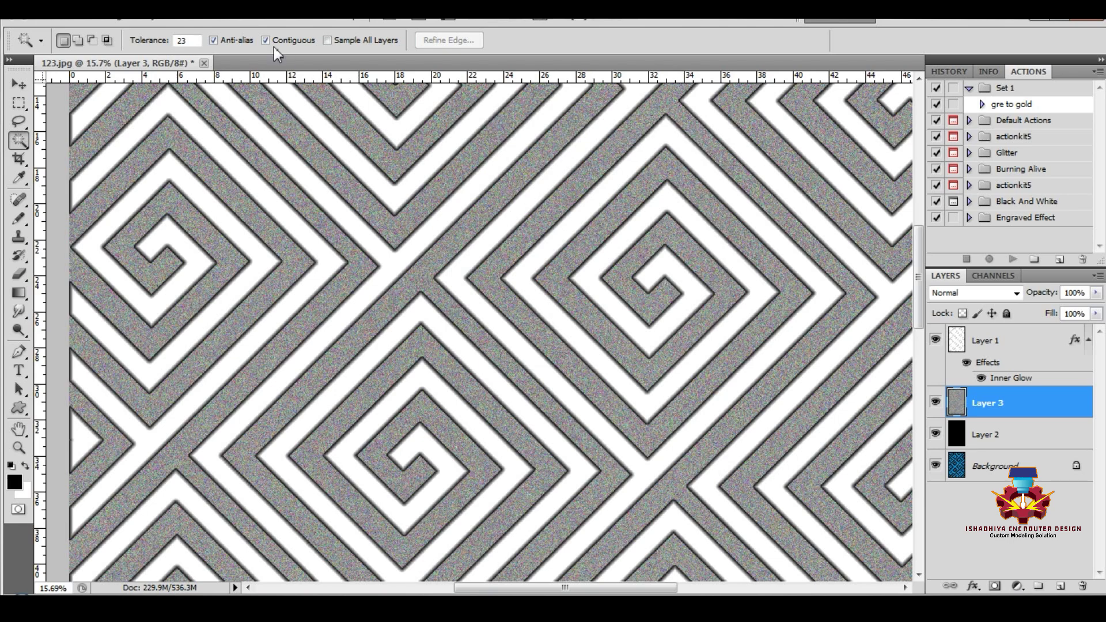
click(223, 17)
click(99, 19)
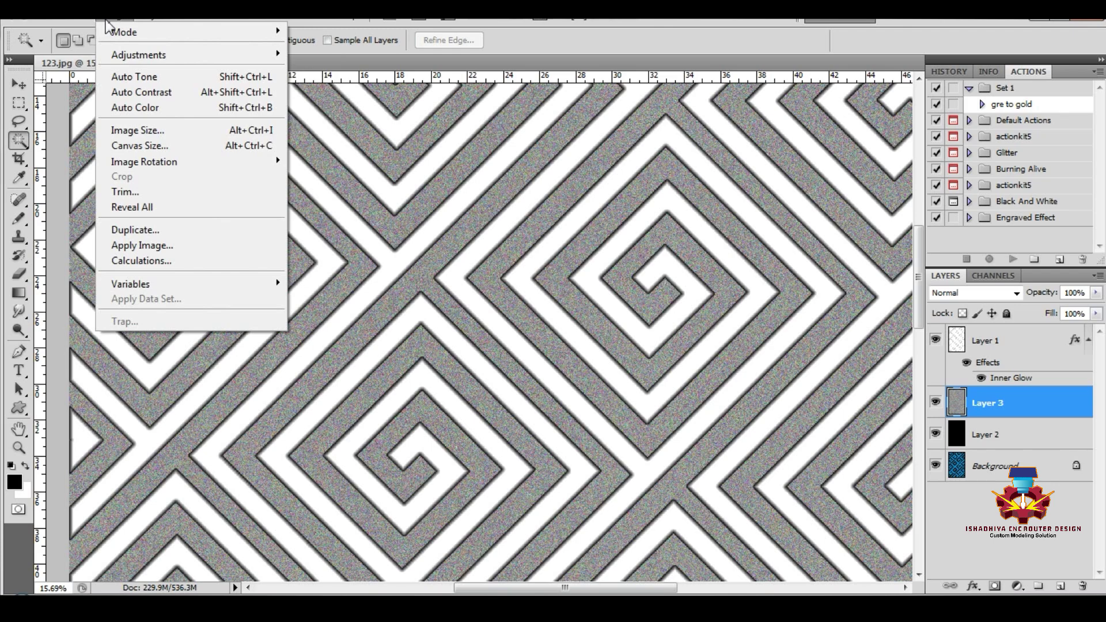
mouse_move(122, 36)
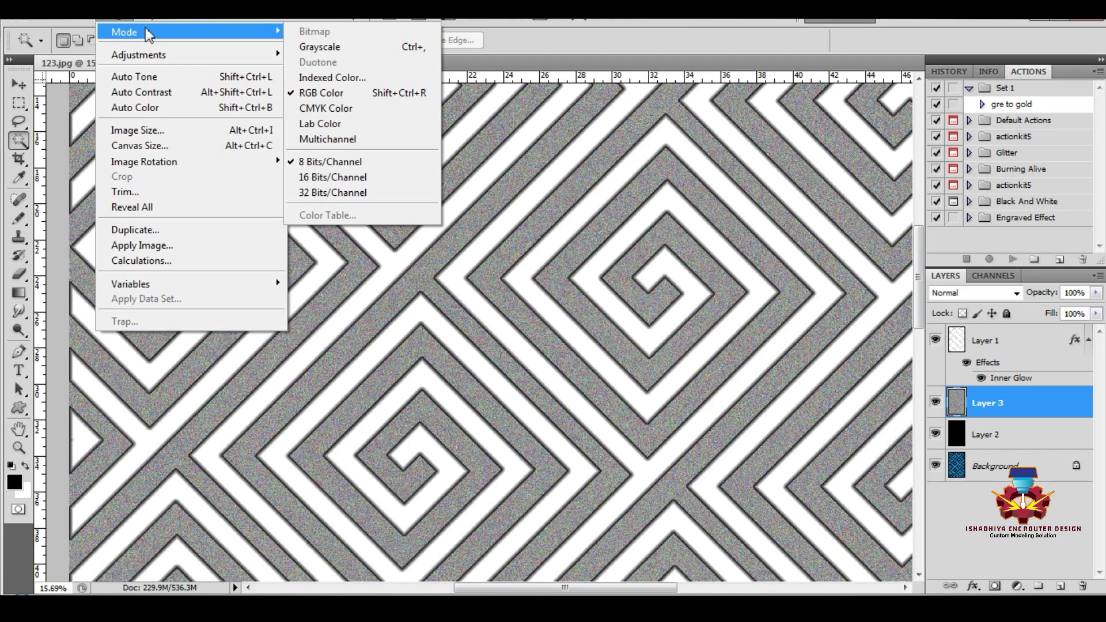
mouse_move(228, 20)
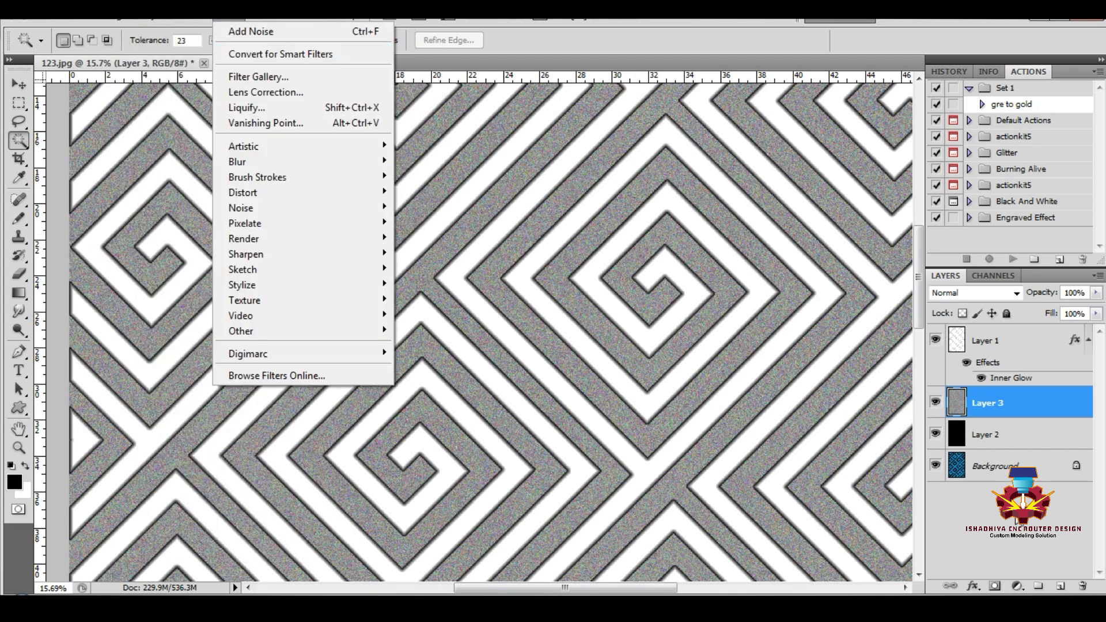
click(996, 425)
click(996, 410)
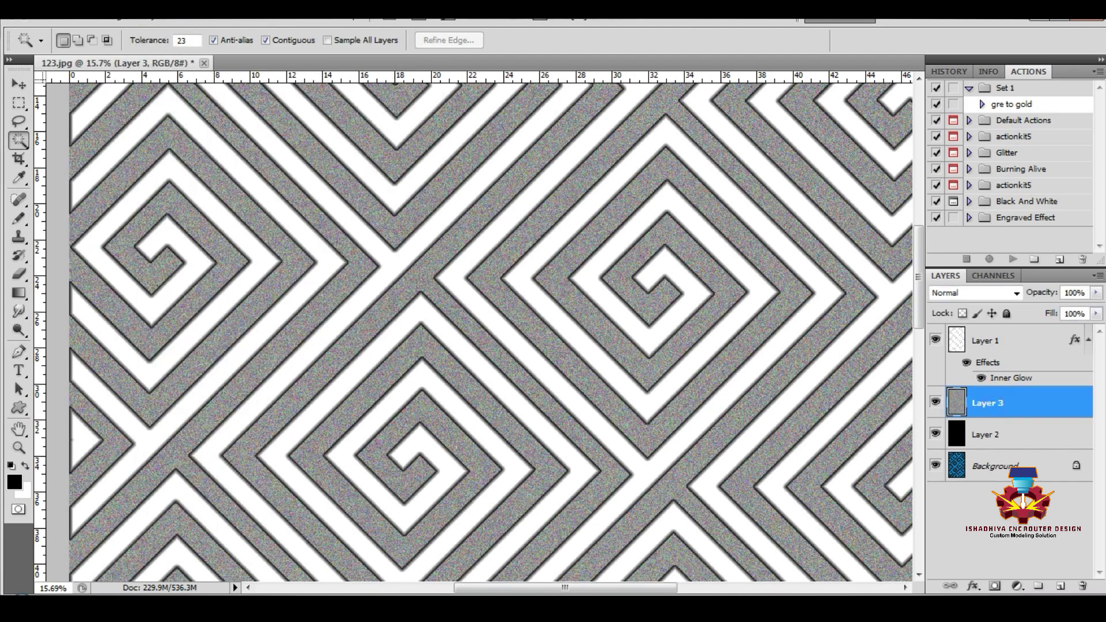
Add a Hue/Saturation adjustment layer above the noise layer, with saturation set to -100.
click(1017, 587)
click(1000, 407)
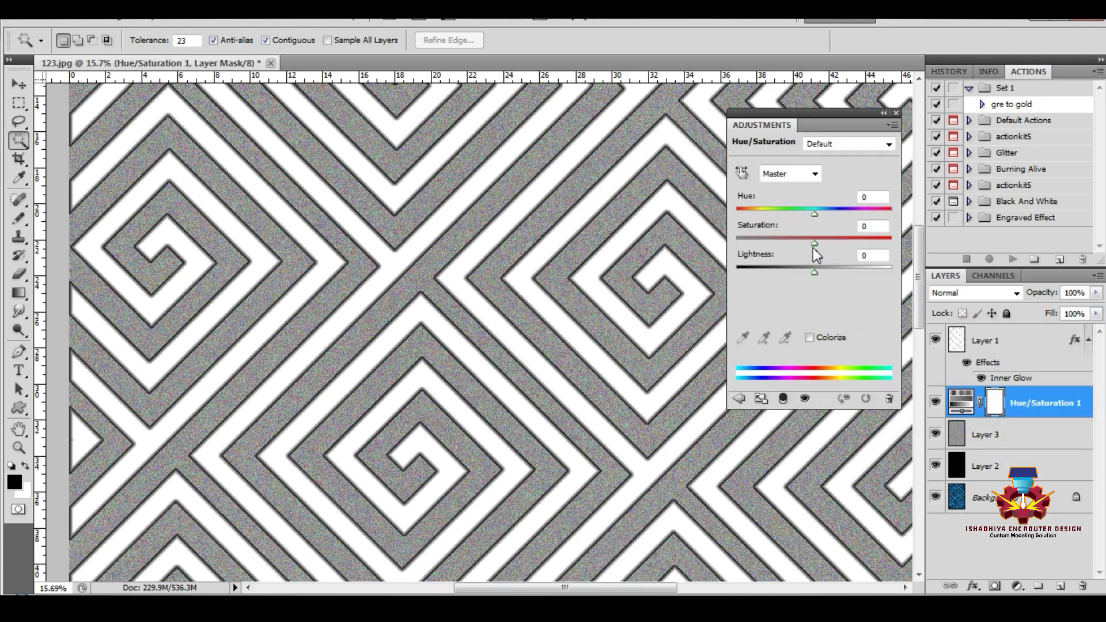
drag(813, 244, 734, 244)
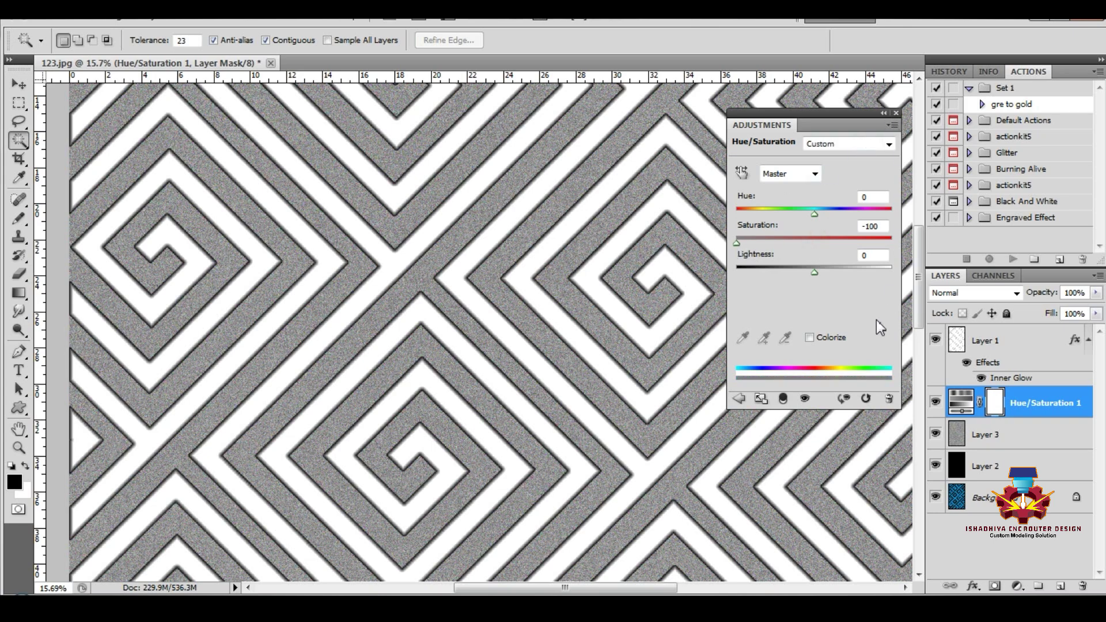
Merge the Hue/Saturation adjustment layer with the noise layer into a single layer.
click(997, 565)
click(1001, 435)
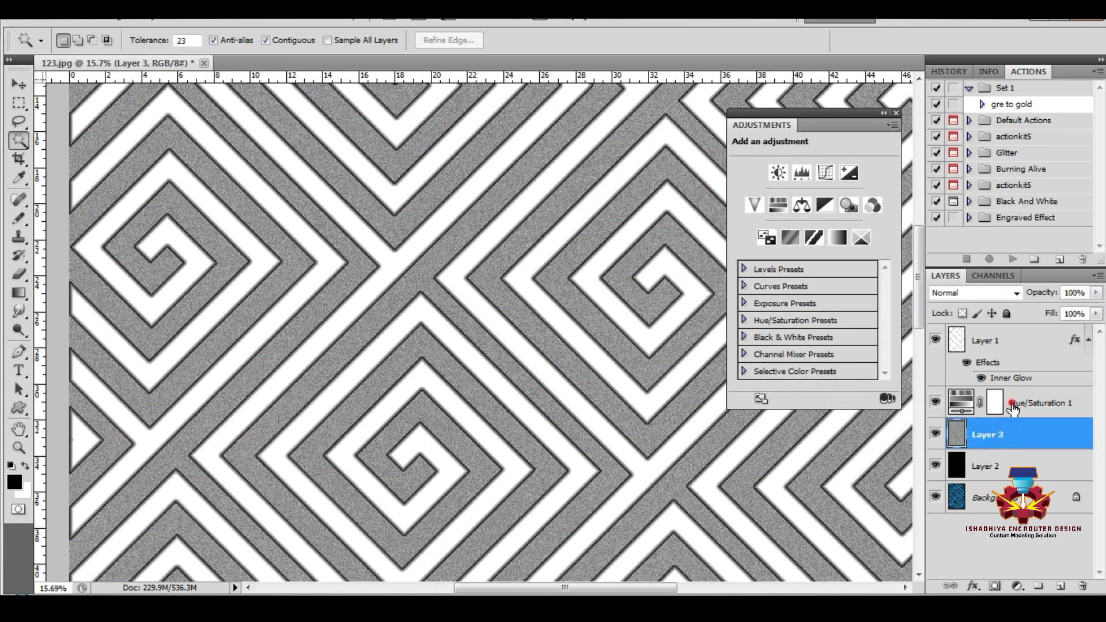
shift+click(1015, 408)
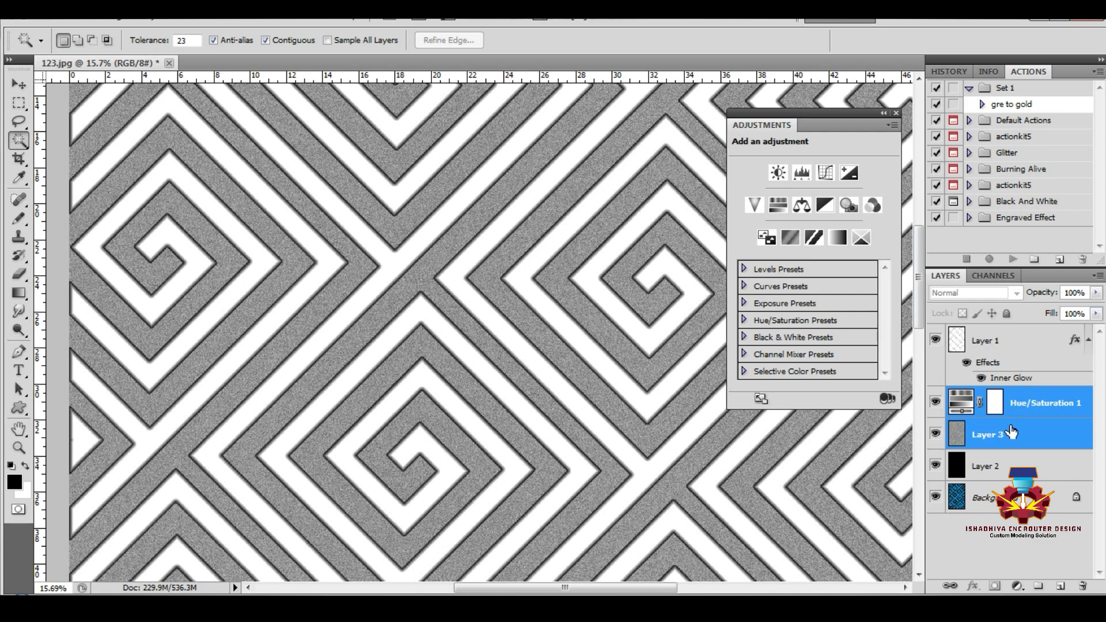
key(ctrl+e)
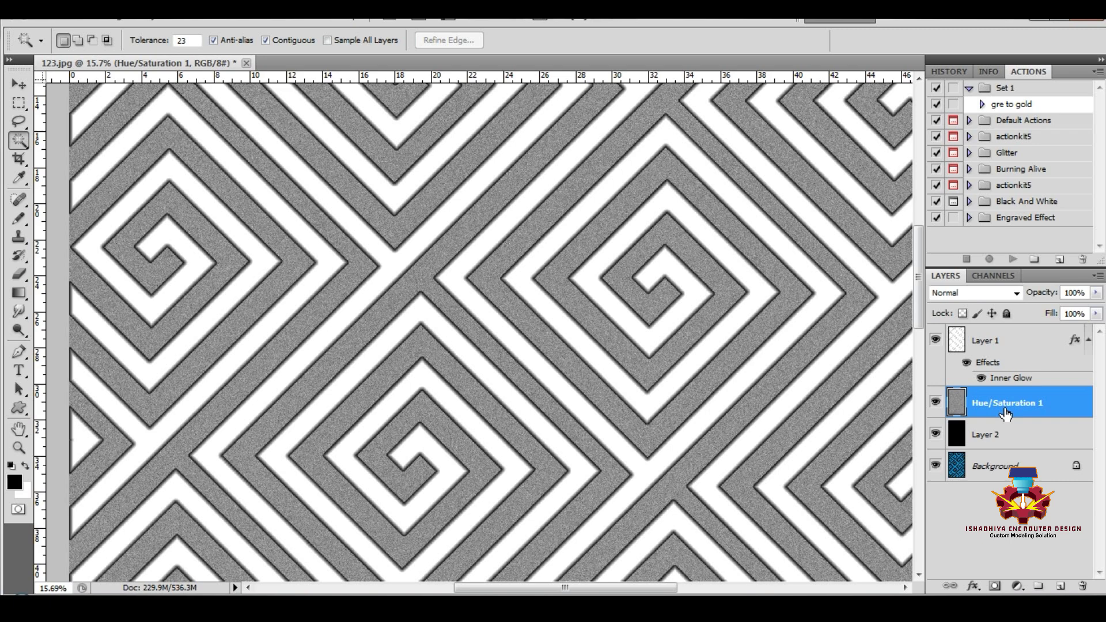
Apply a 2-pixel Gaussian Blur to the merged noise layer and strengthen its contrast.
key(h)
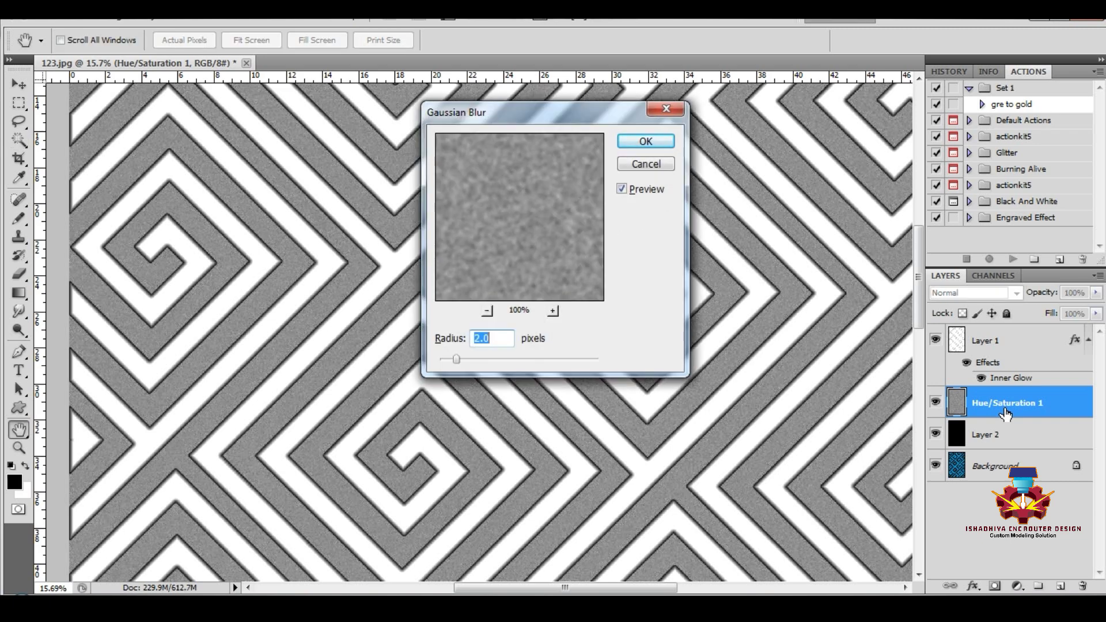
key(Return)
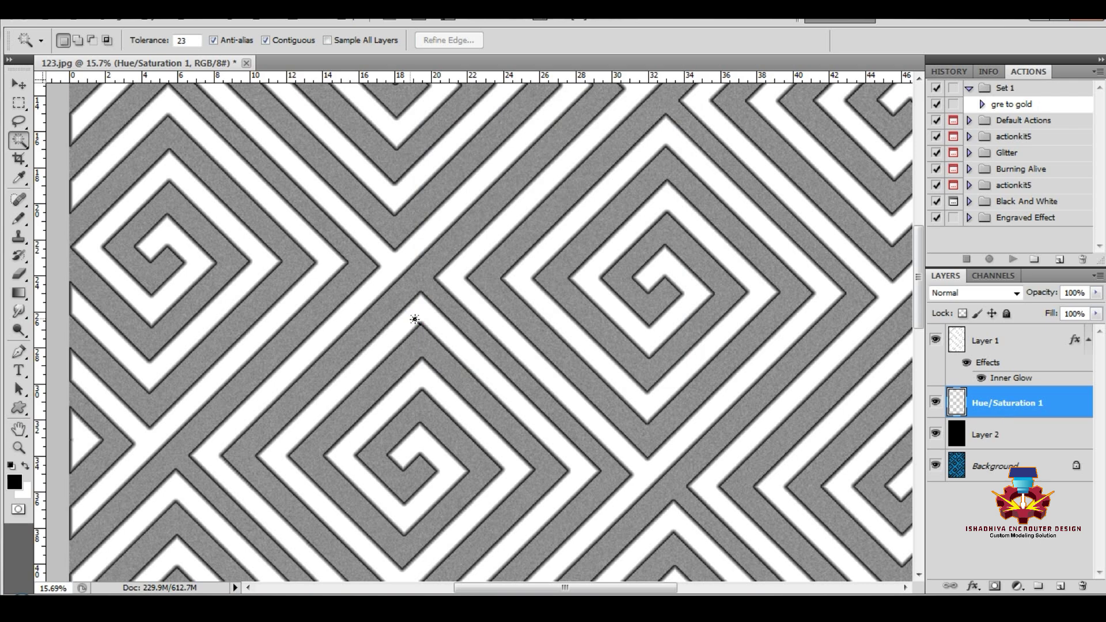
key(v)
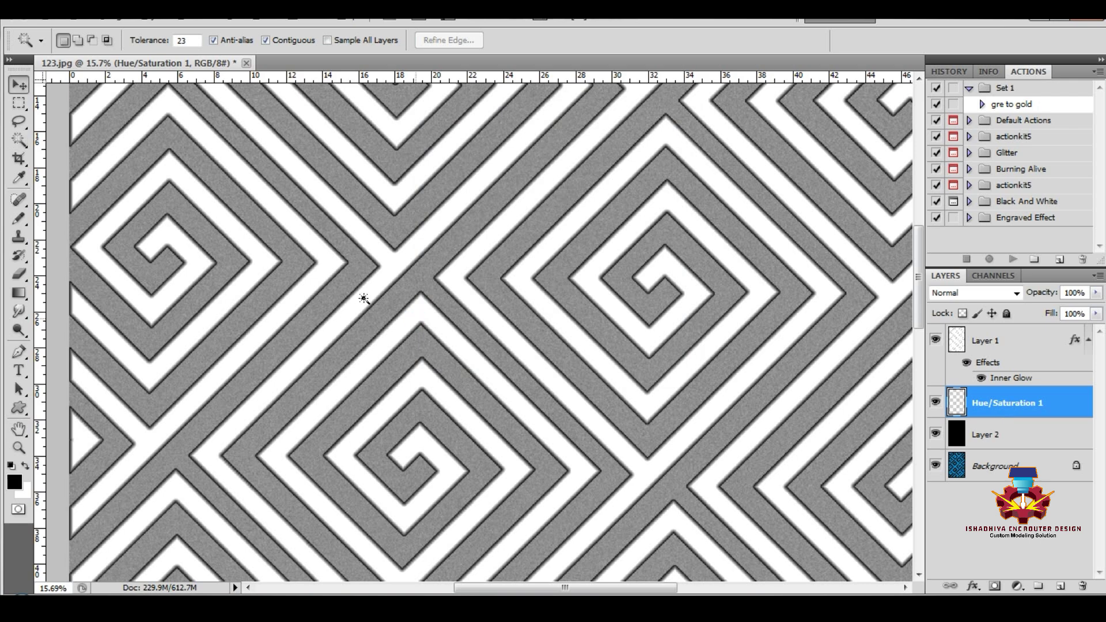
key(alt+v)
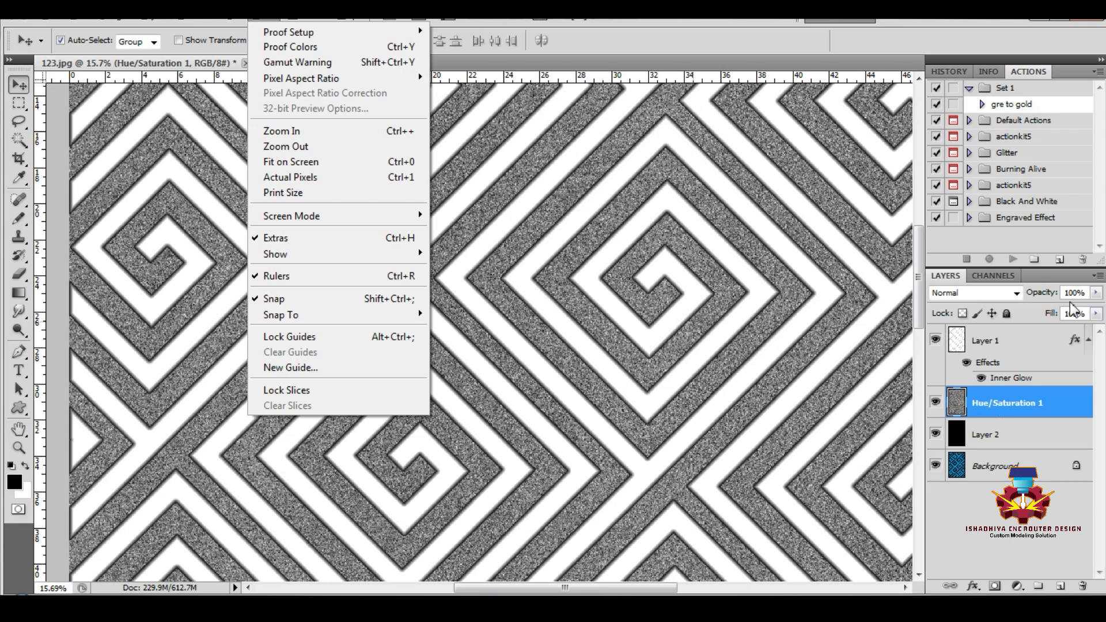
Convert the locked Background into a regular layer with Normal mode and 100% opacity.
click(986, 573)
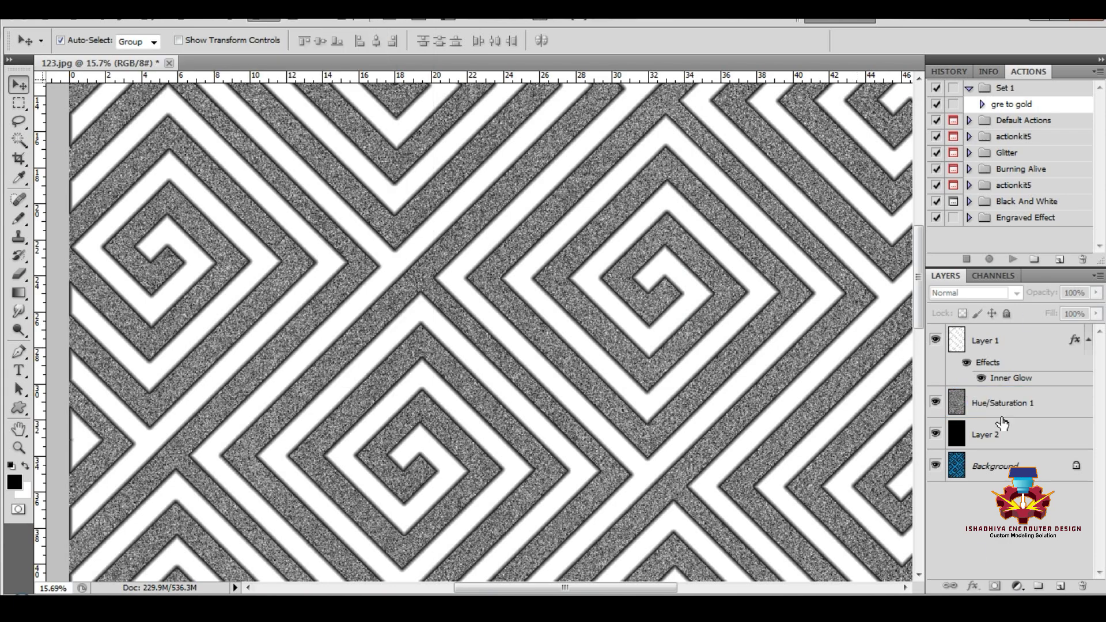
click(1001, 412)
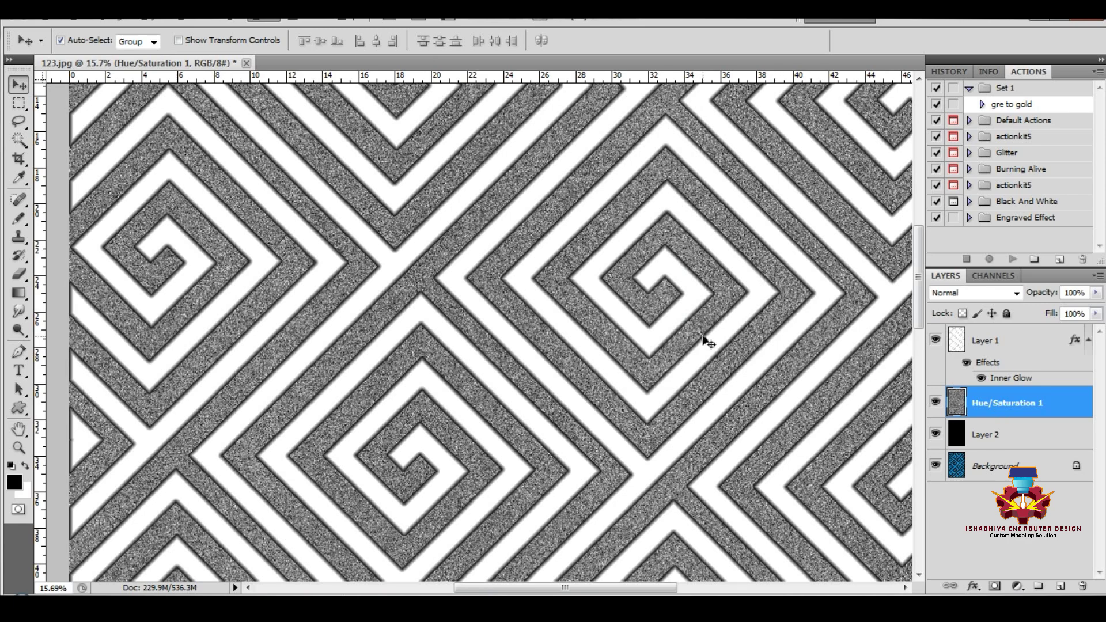
scroll(671, 341, down, 8)
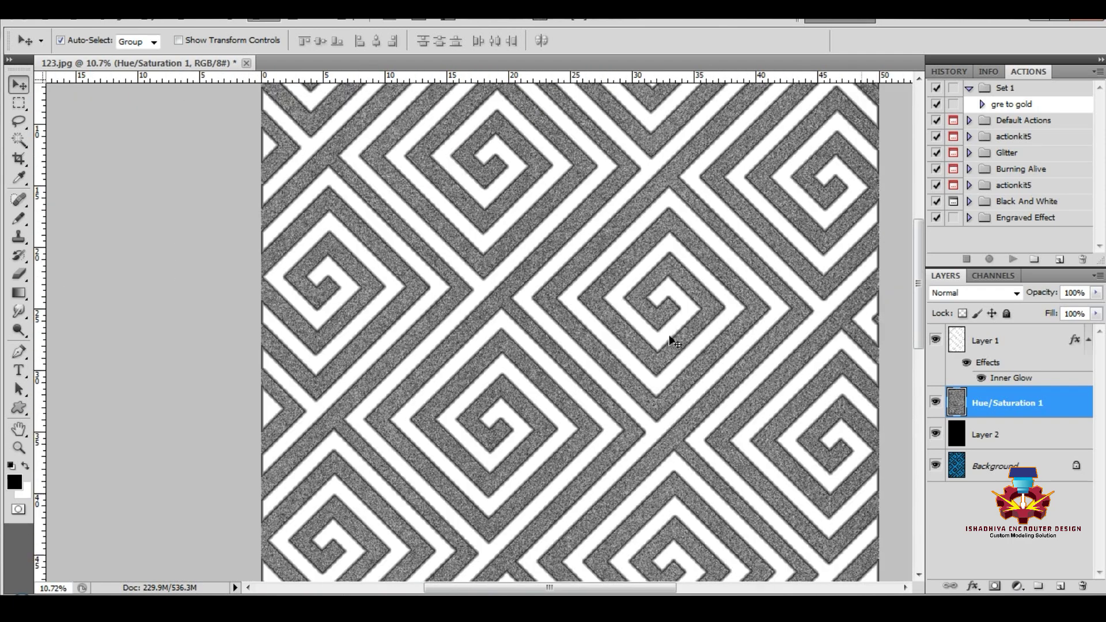
scroll(670, 338, down, 1)
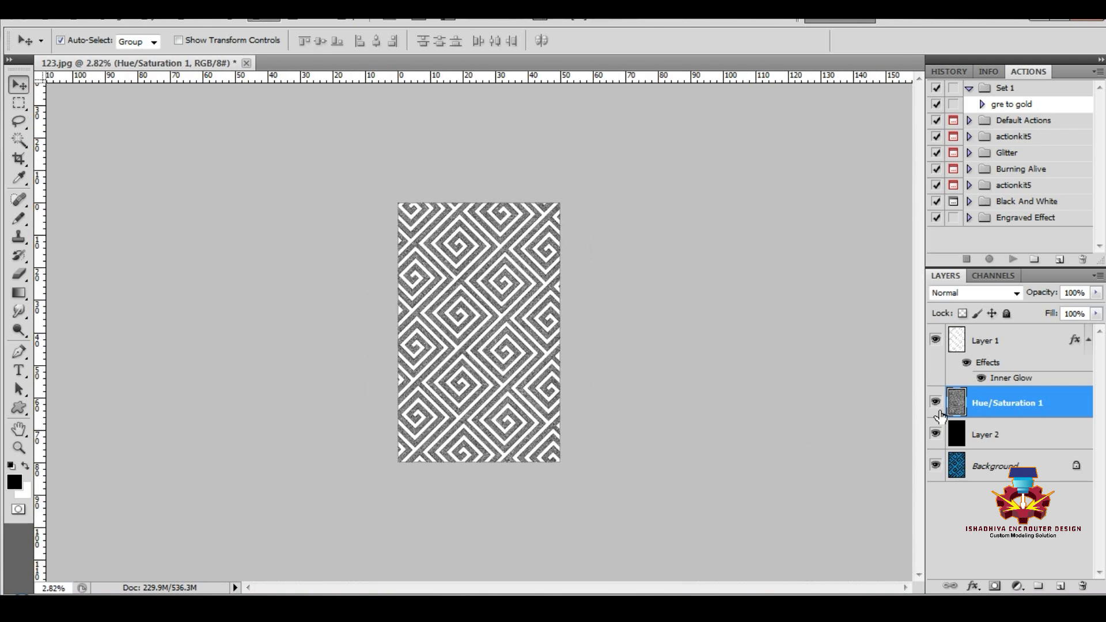
click(1001, 466)
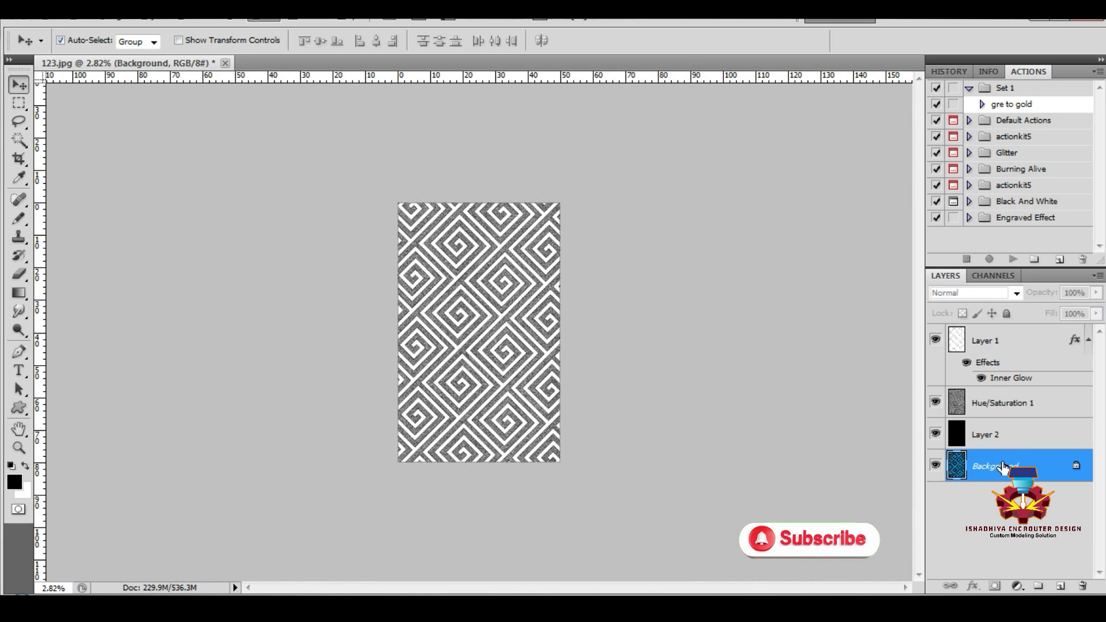
double_click(990, 467)
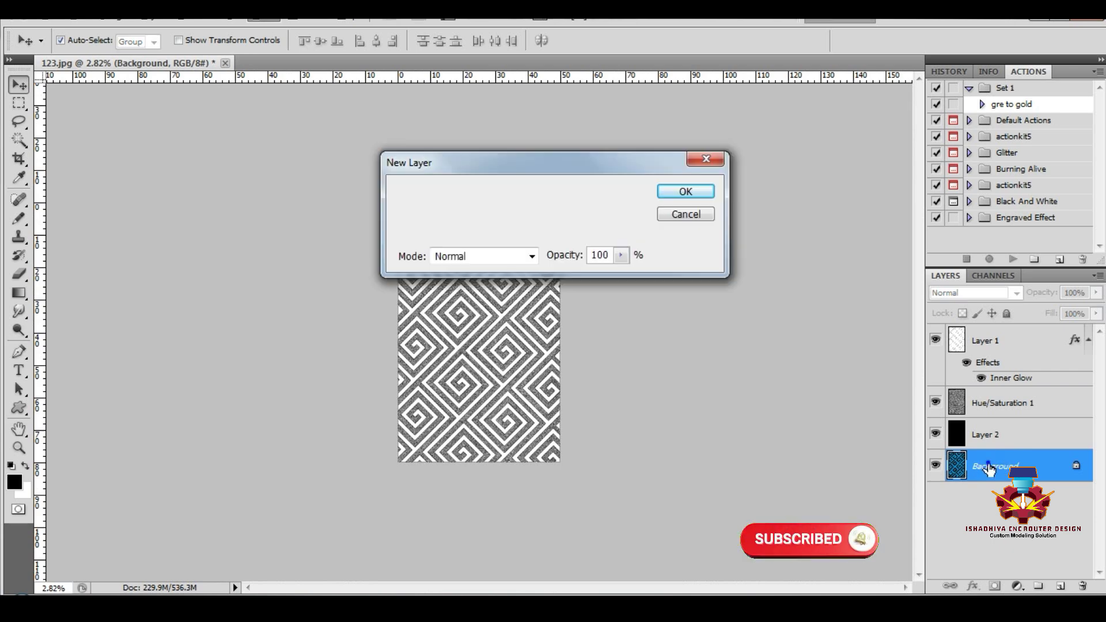
key(Return)
right_click(990, 468)
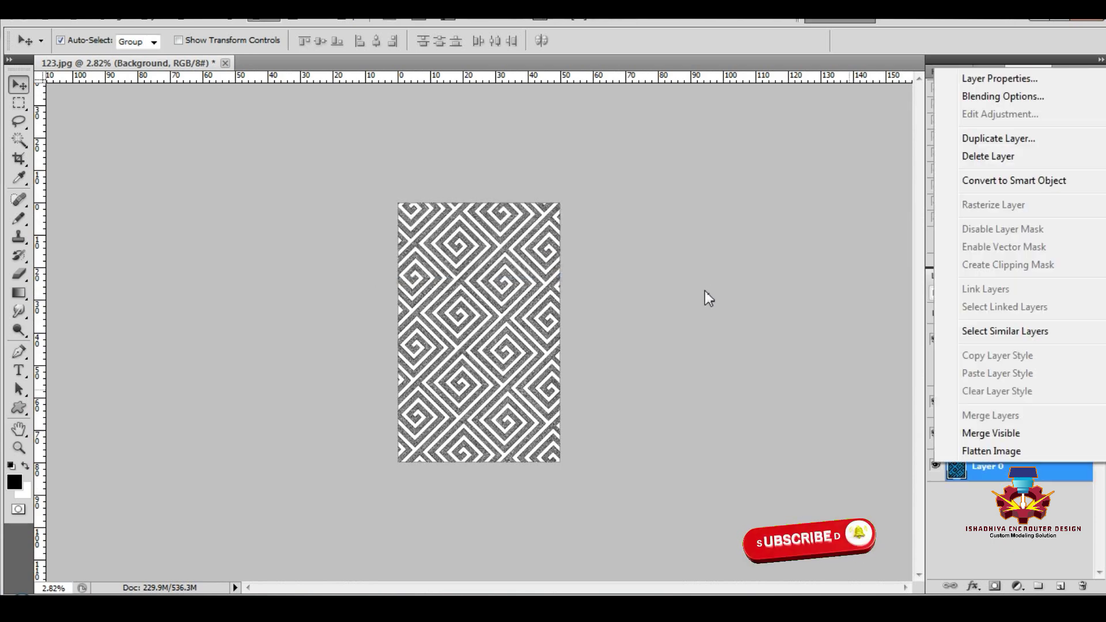
click(825, 386)
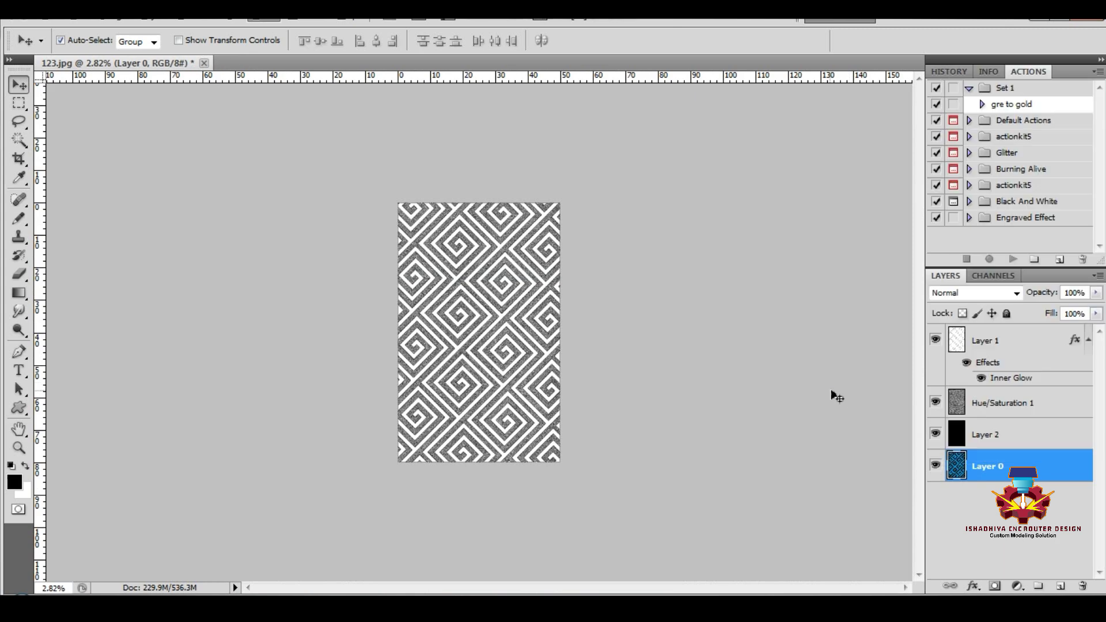
Make the noise layer active and set the image resolution to 300 pixels/inch in Image Size.
click(1008, 409)
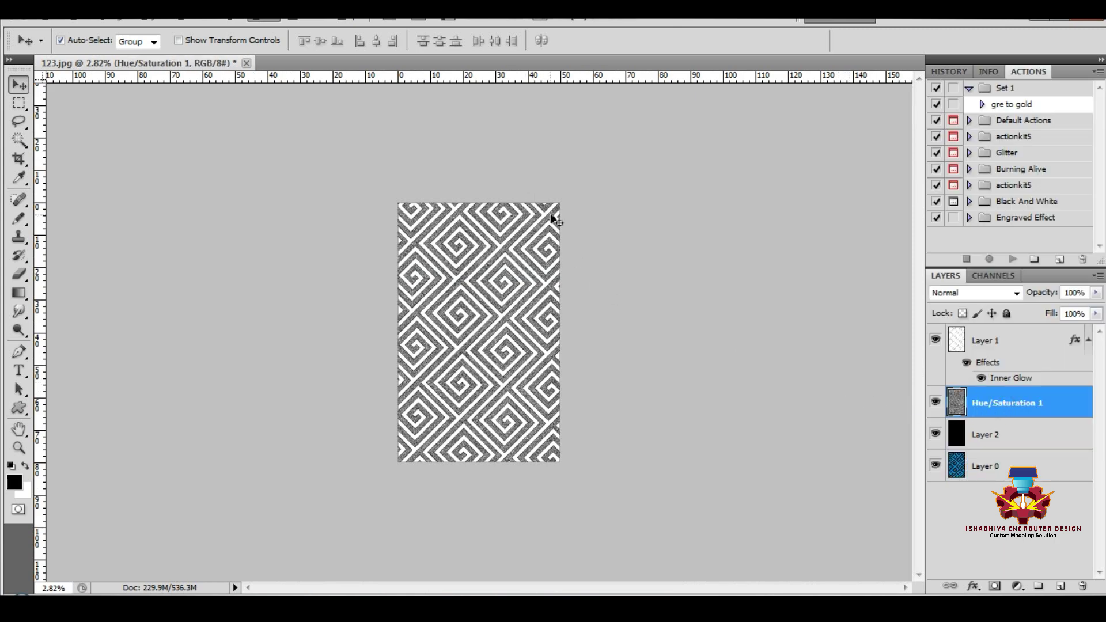
click(813, 372)
key(ctrl+minus)
click(995, 401)
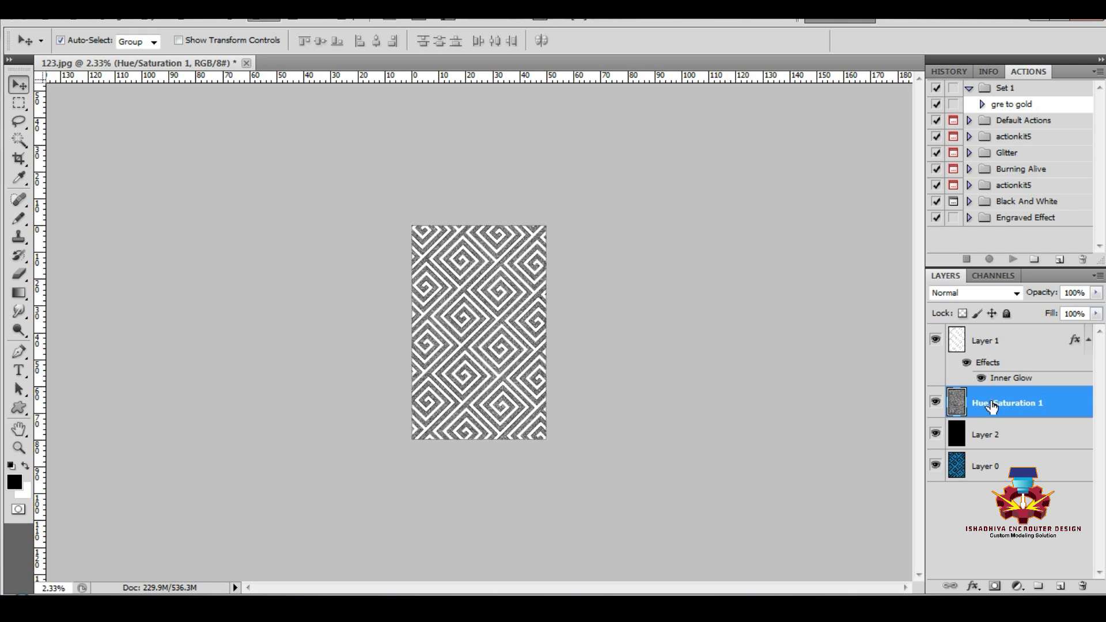
click(612, 362)
click(984, 414)
click(107, 15)
click(374, 139)
key(Tab)
key(Tab)
key(Tab)
key(Tab)
key(Tab)
key(Tab)
key(Tab)
key(Tab)
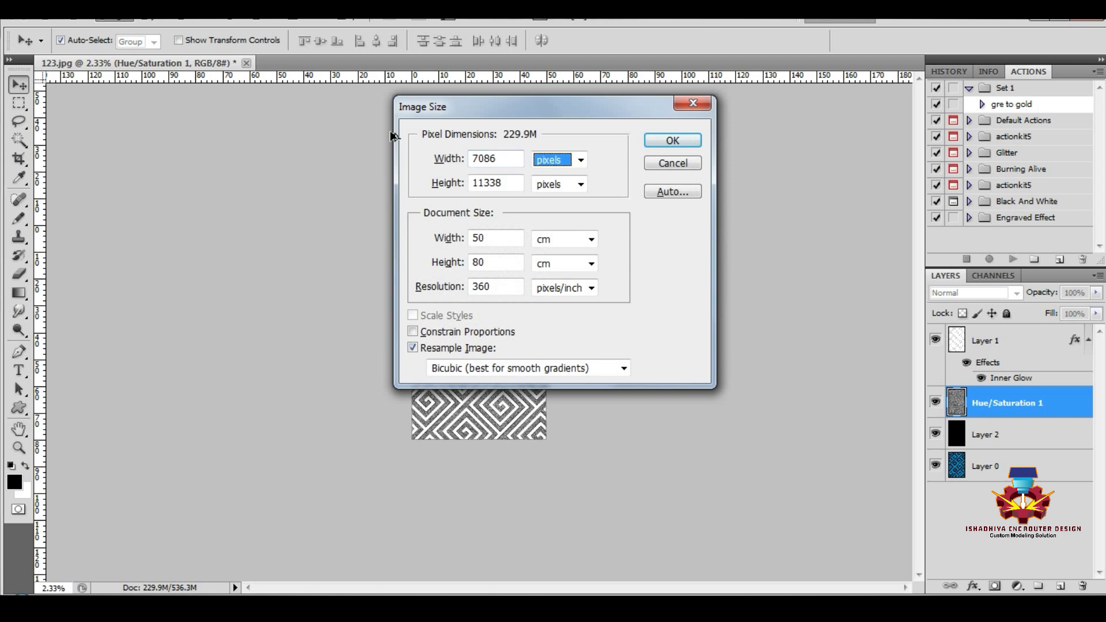
text(30)
key(Return)
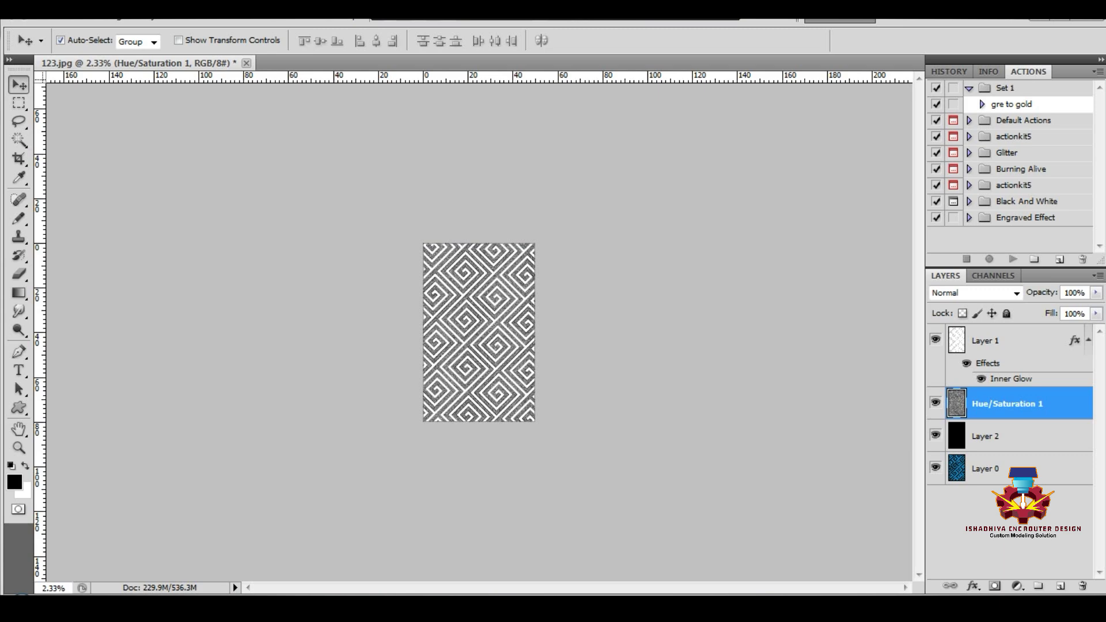
Enlarge the noise layer beyond the canvas with Free Transform to coarsen its grain, and crop it to the whole-canvas selection.
key(w)
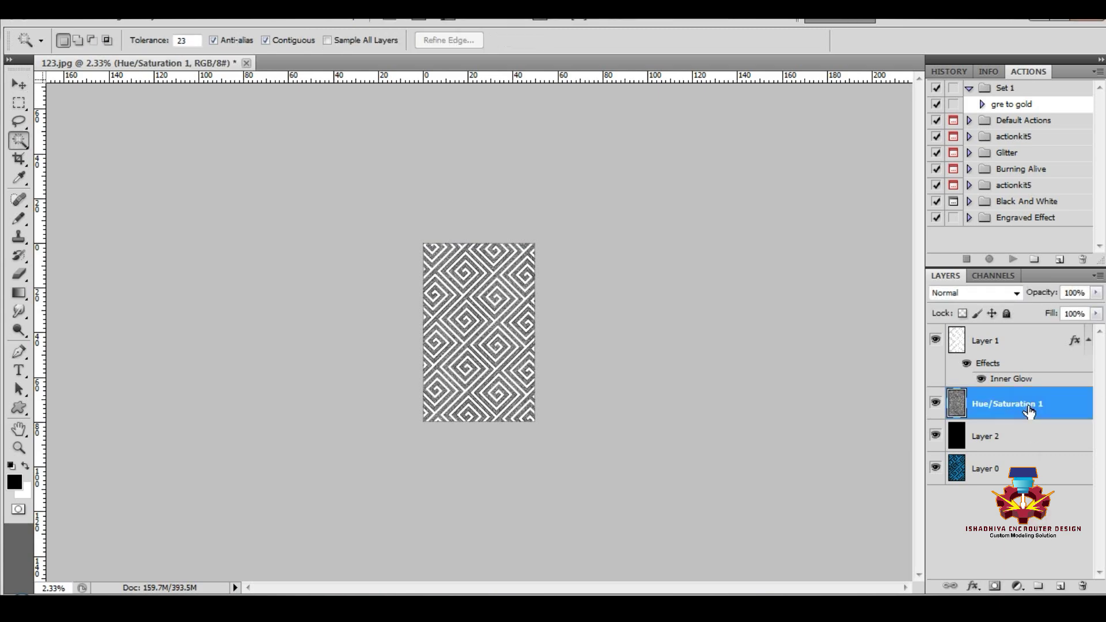
key(ctrl+t)
drag(535, 421, 779, 587)
key(Return)
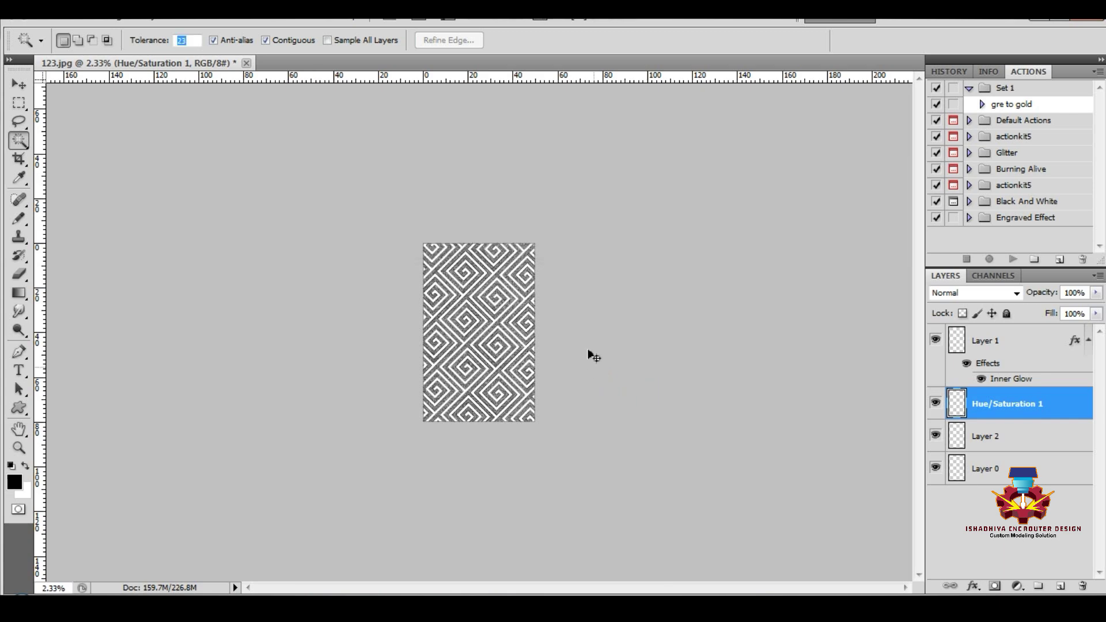
click(1008, 411)
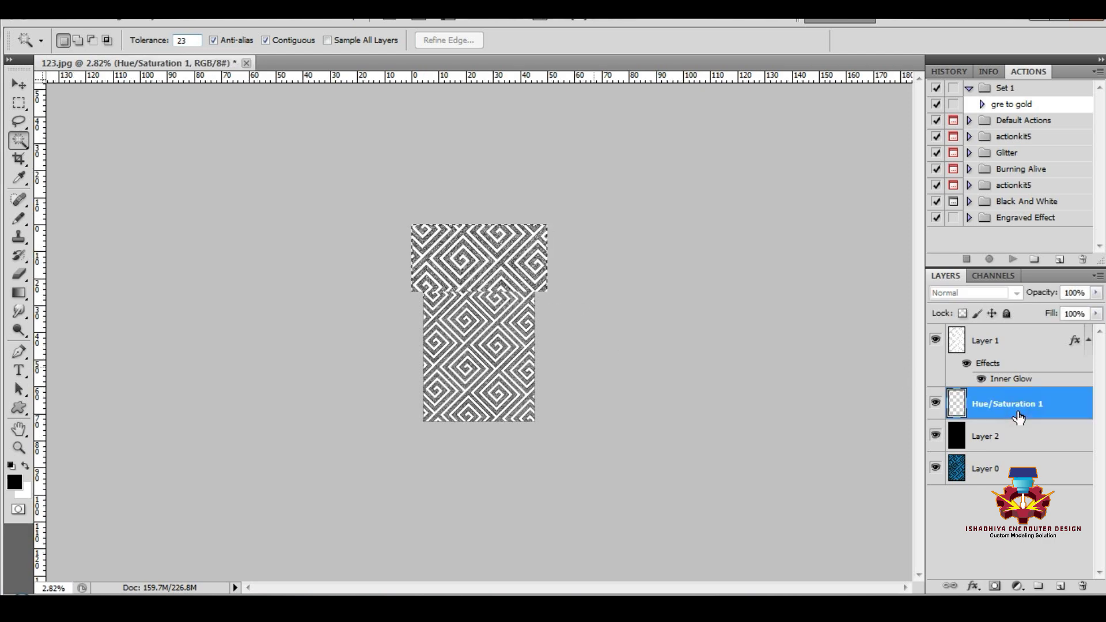
click(123, 22)
click(124, 178)
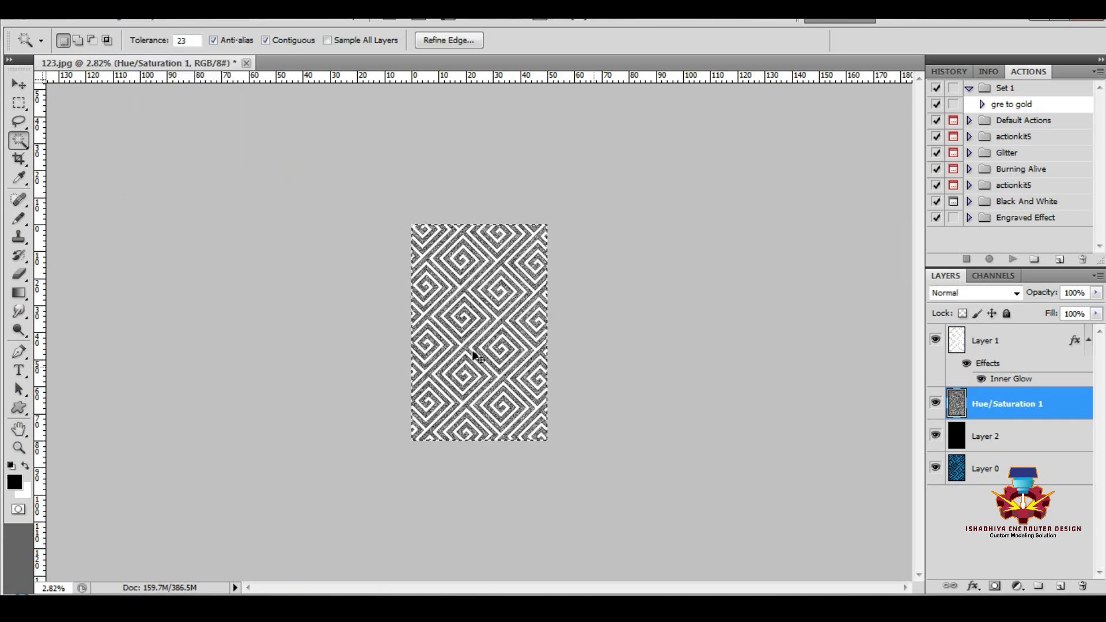
Reduce the noise layer's opacity so the black layer beneath darkens the texture.
key(ctrl+plus)
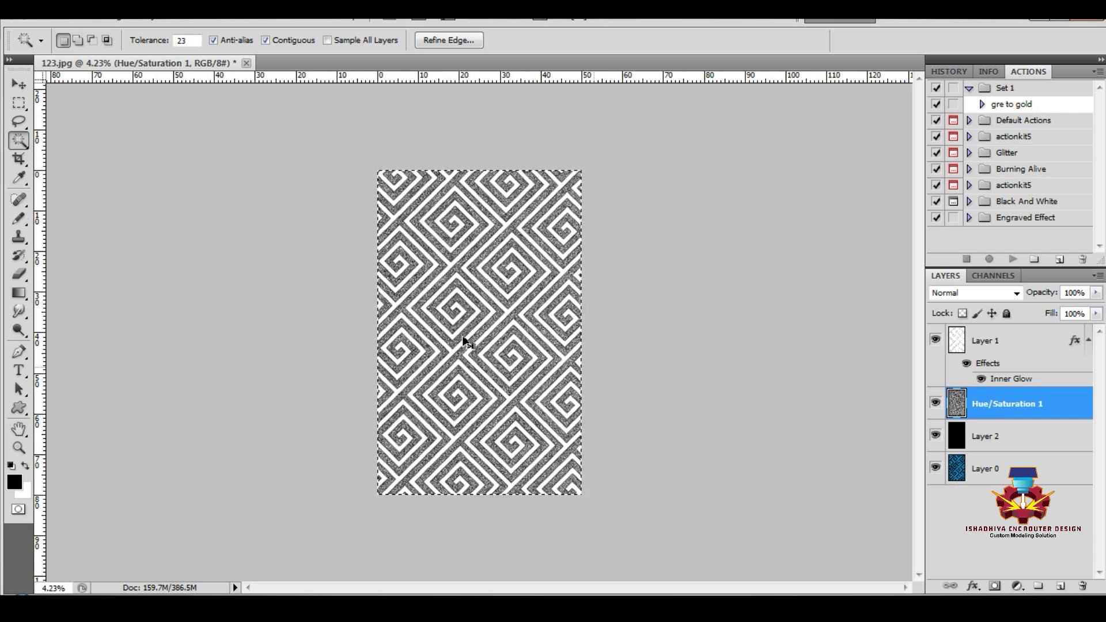
key(ctrl+plus)
key(ctrl+plus)
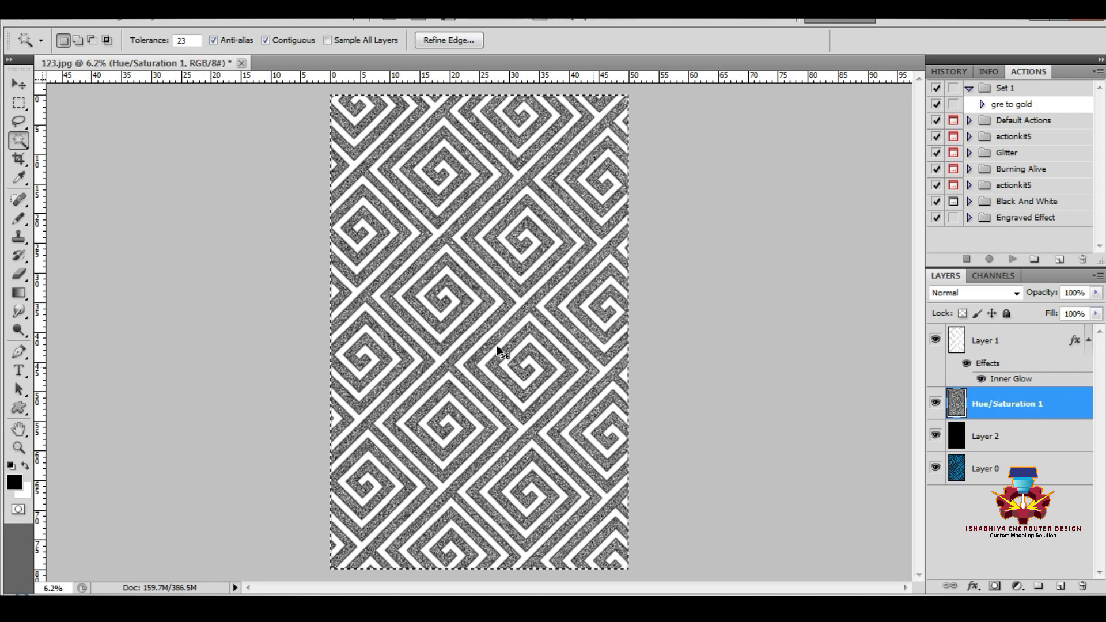
scroll(486, 344, up, 2)
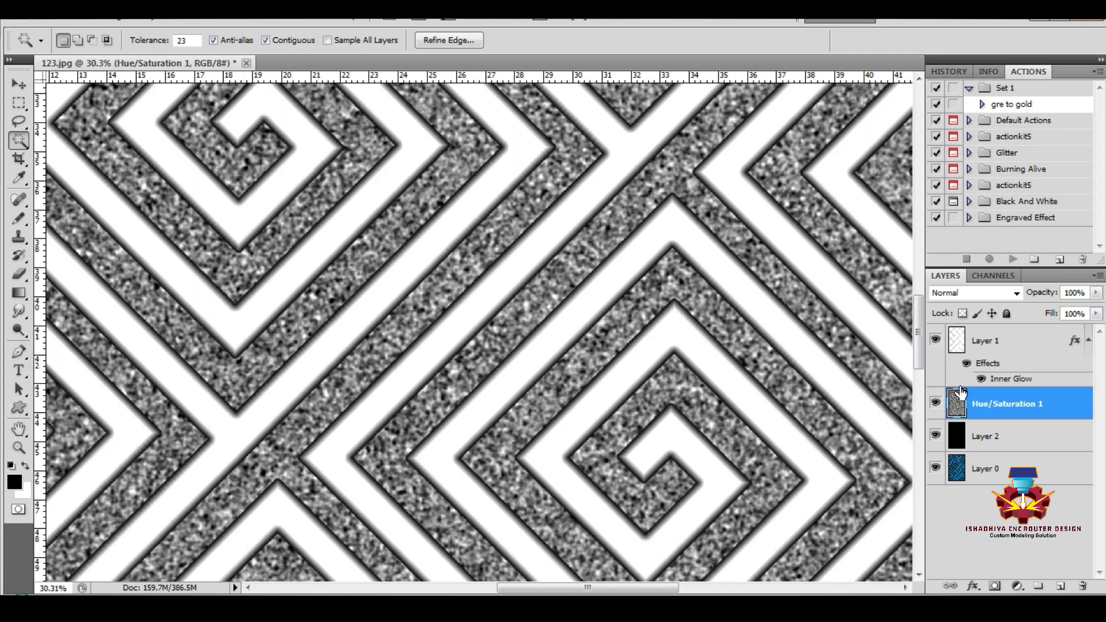
click(1075, 292)
Duplicate the spiral layer with its inner glow, collapse both effect lists, and hide the original Layer 1.
click(1001, 345)
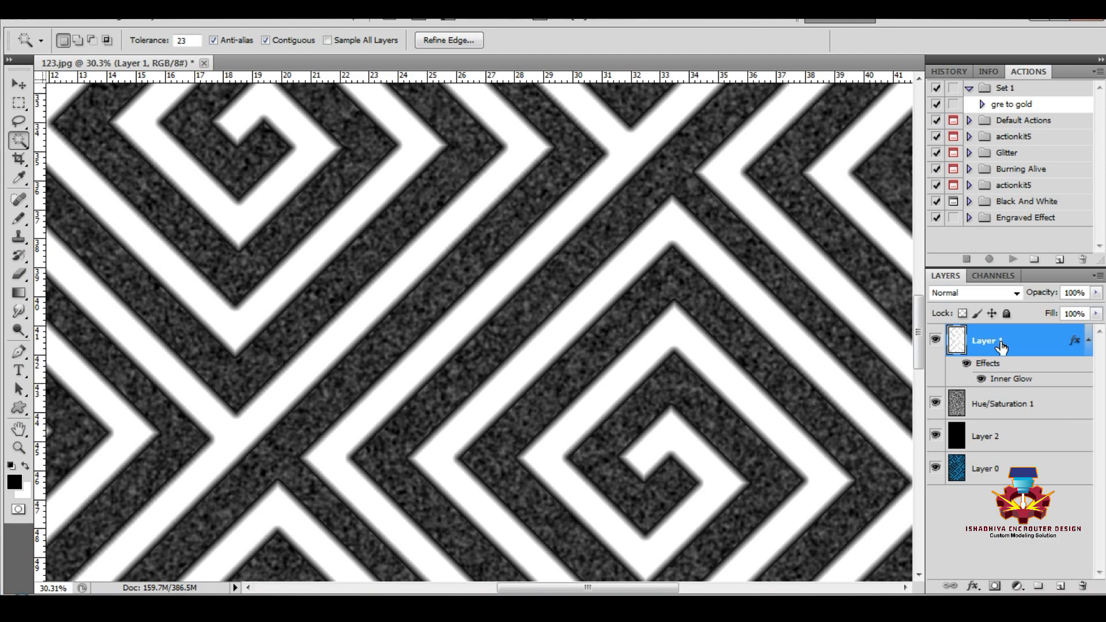
right_click(1000, 343)
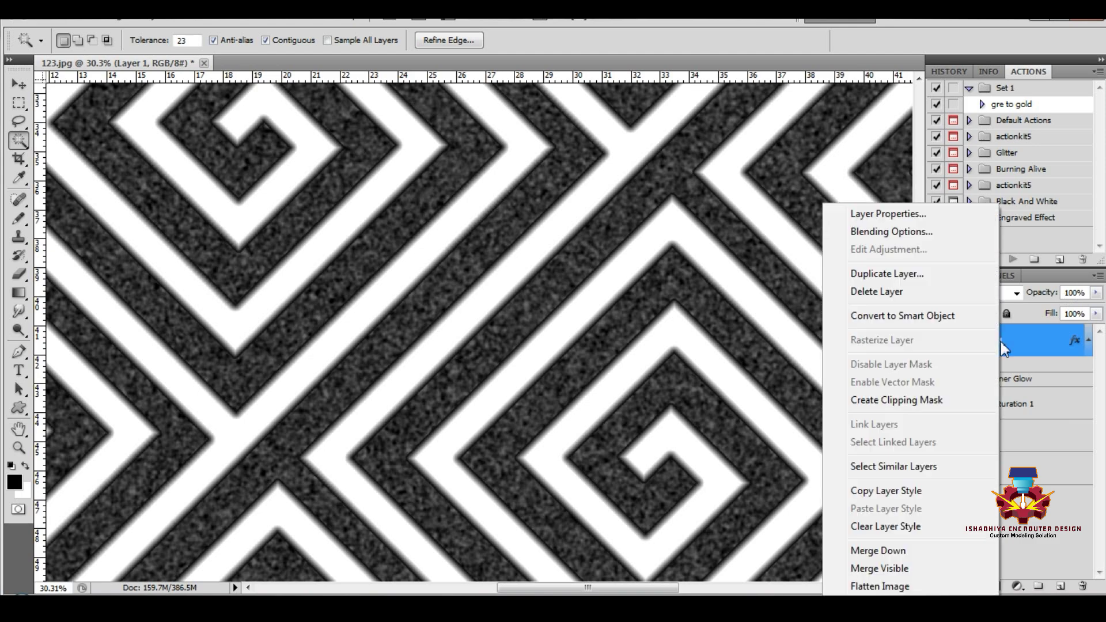
key(Escape)
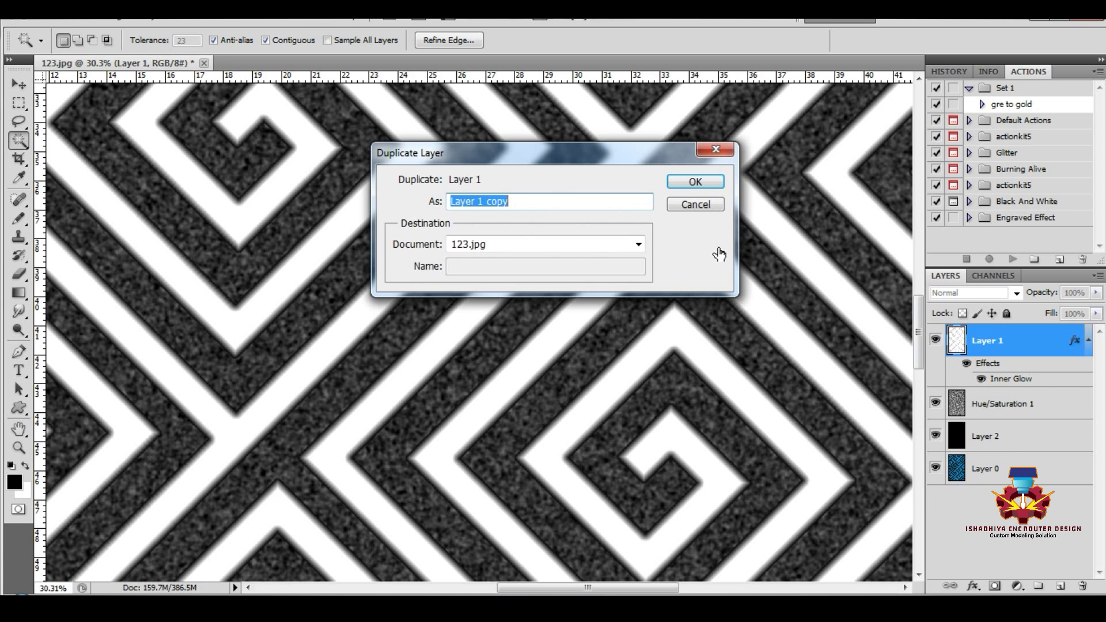
click(702, 184)
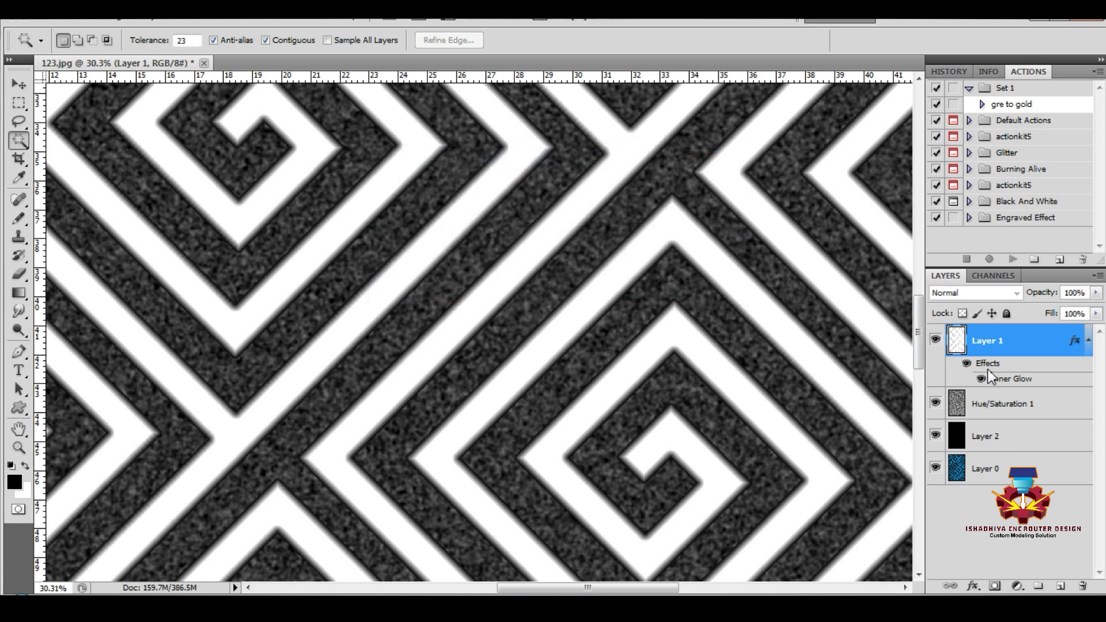
click(1088, 403)
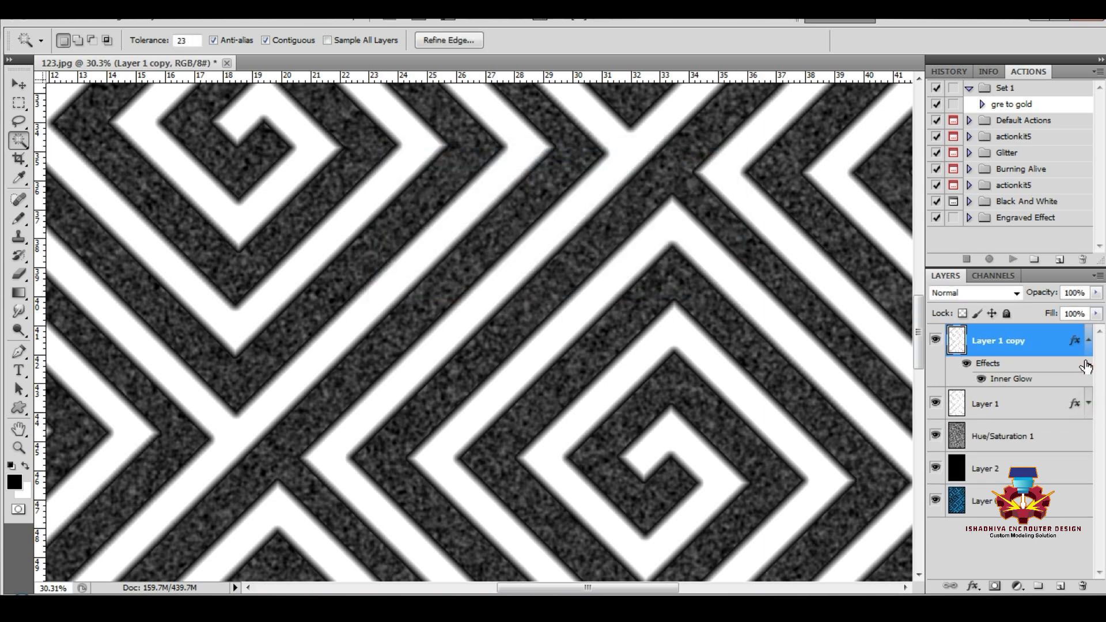
click(1089, 341)
click(935, 373)
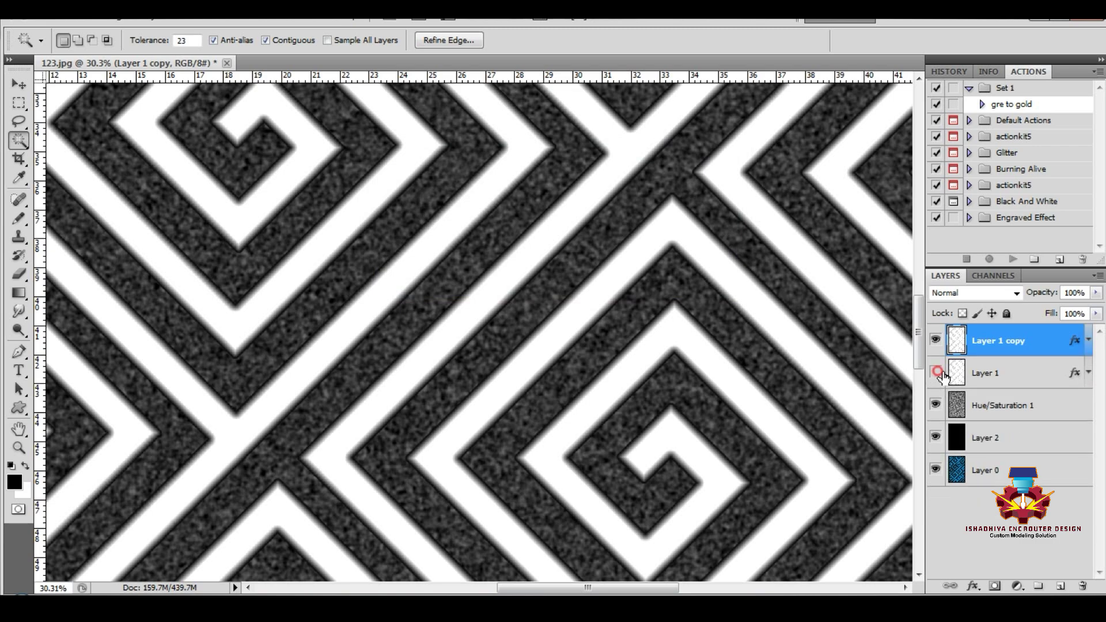
Add a blank layer above Layer 1 copy and merge the two to bake in the inner glow.
click(1060, 588)
shift+click(1007, 373)
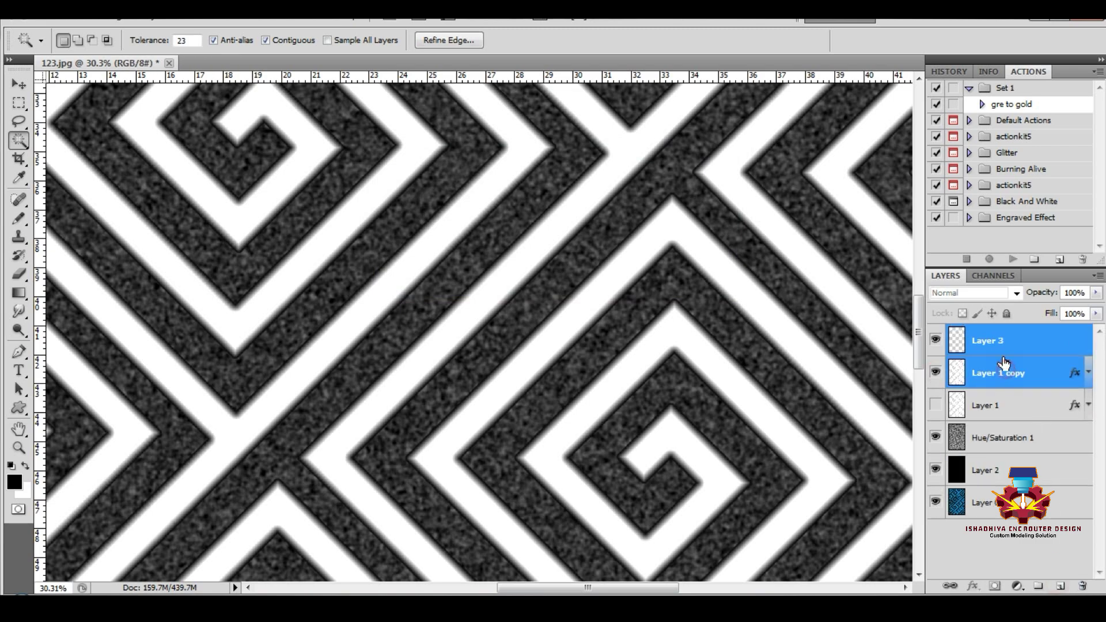
right_click(1000, 341)
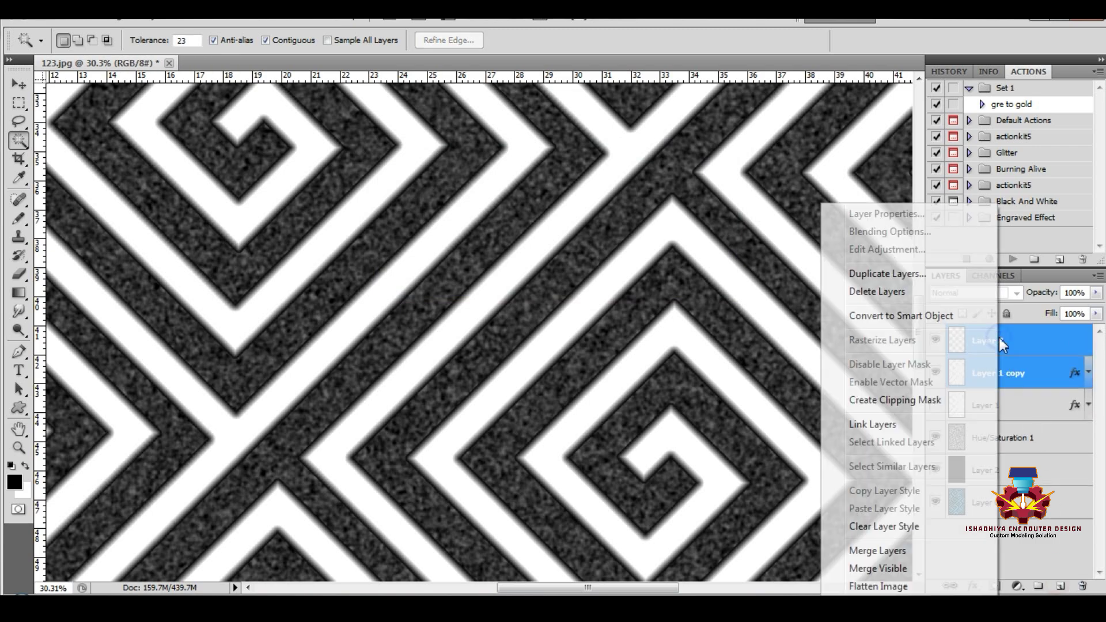
click(893, 552)
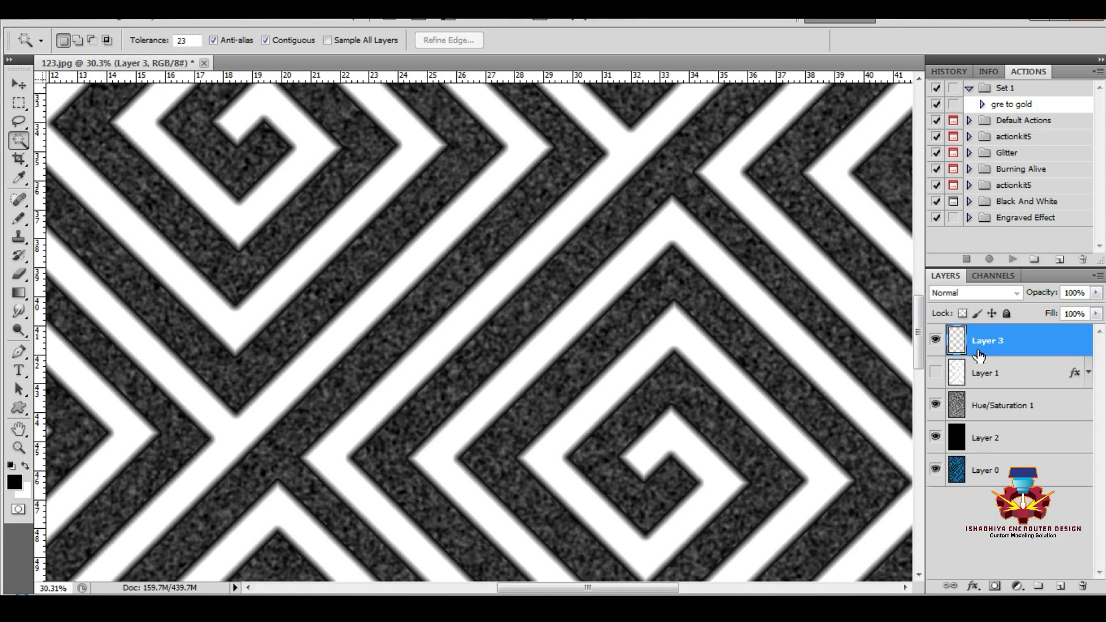
Apply a 6-pixel Gaussian Blur to the merged spiral layer.
click(254, 21)
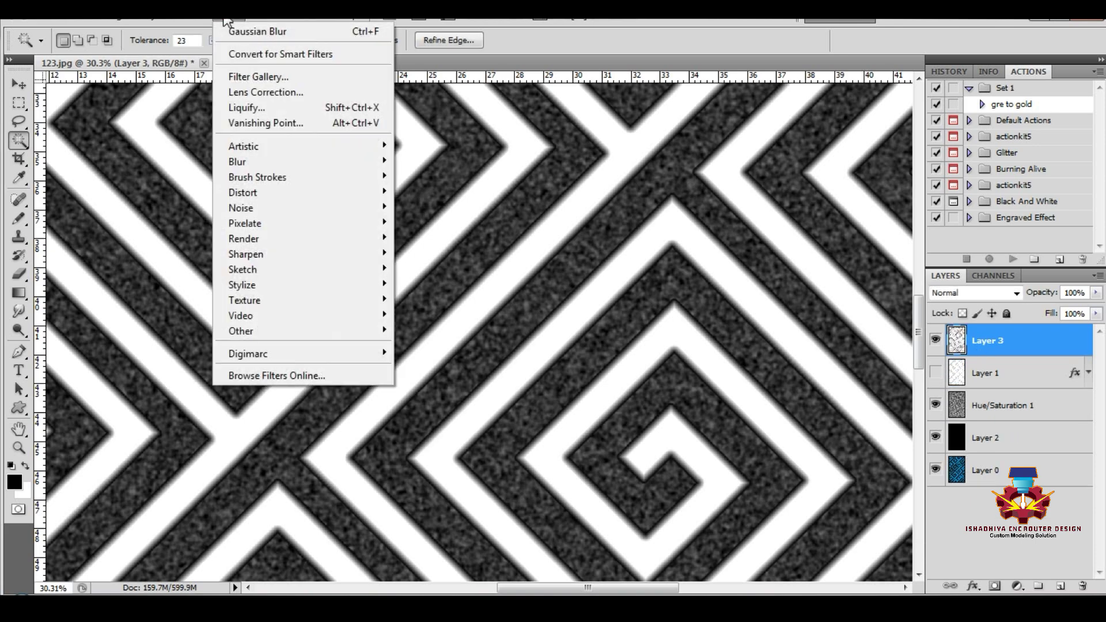
mouse_move(257, 162)
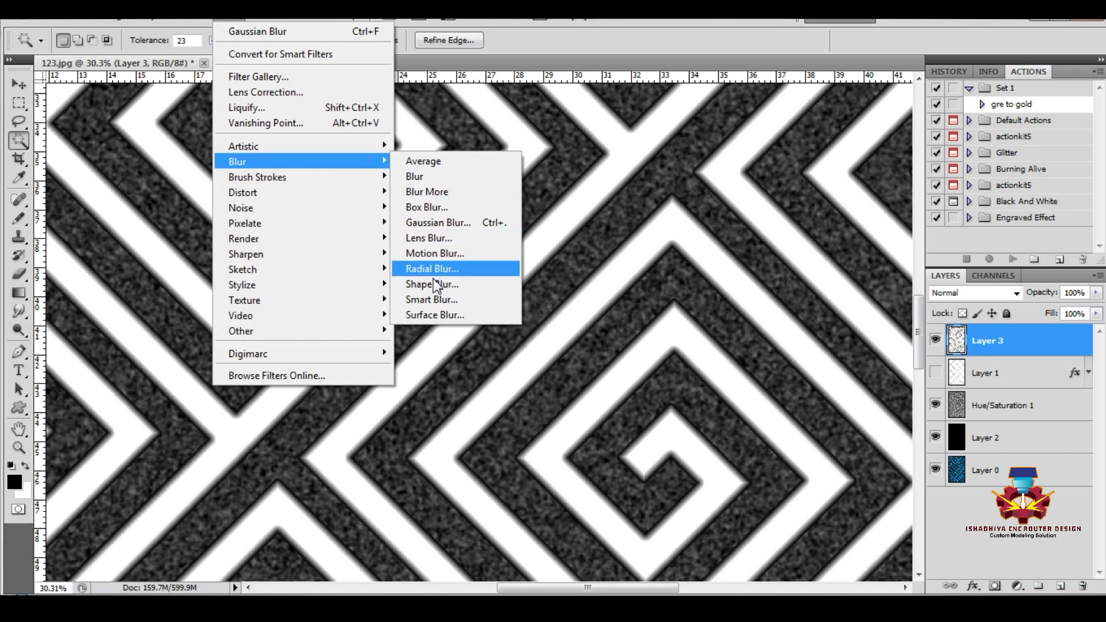
click(433, 222)
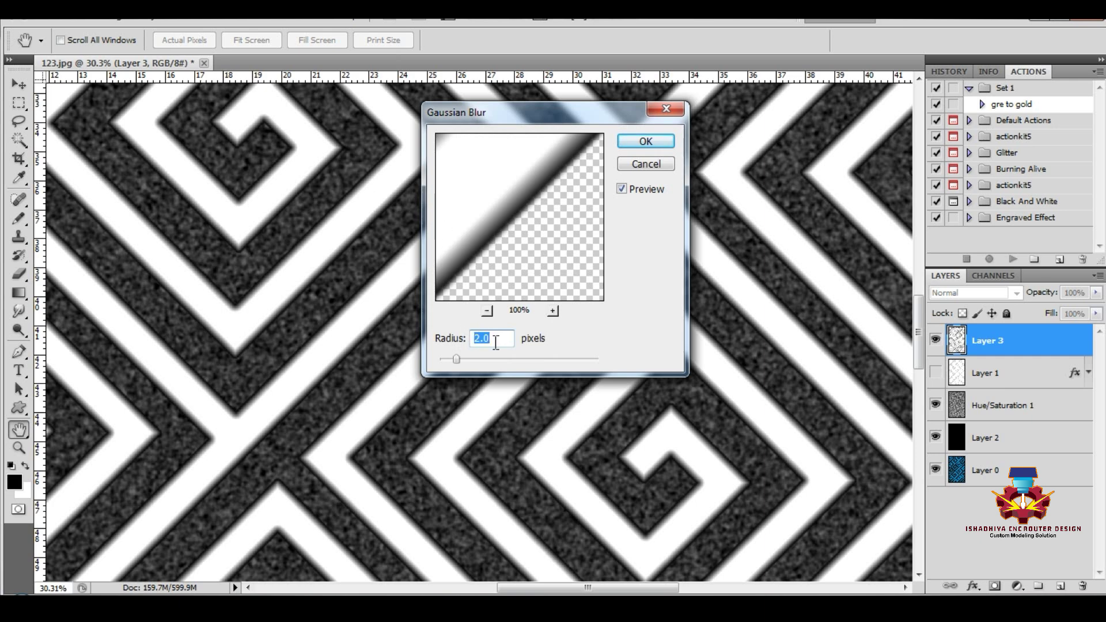
text(6)
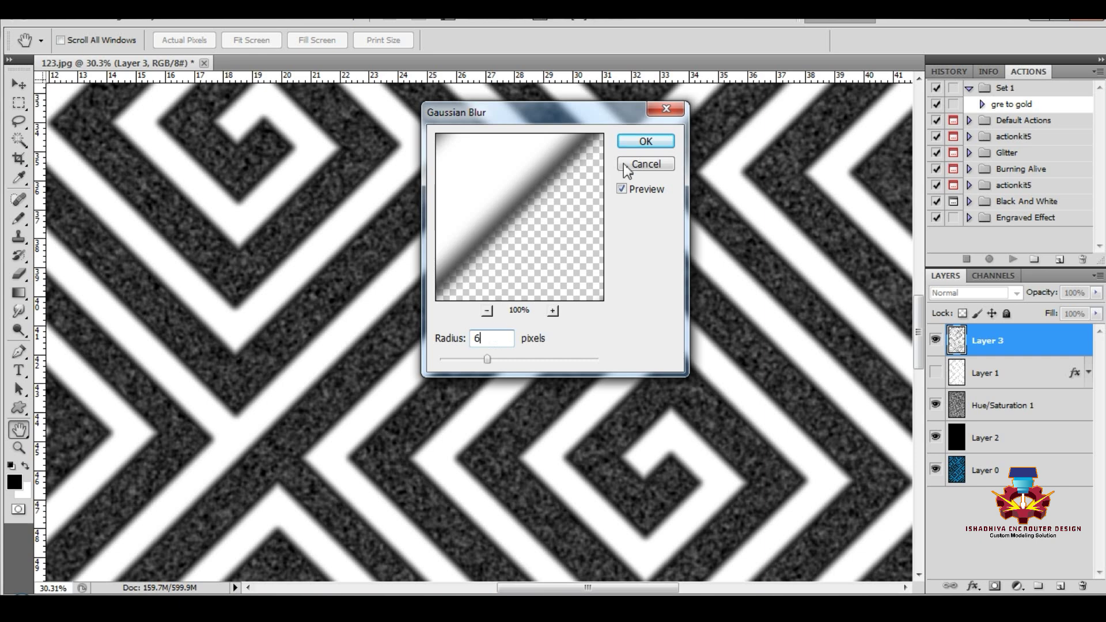
click(634, 142)
key(w)
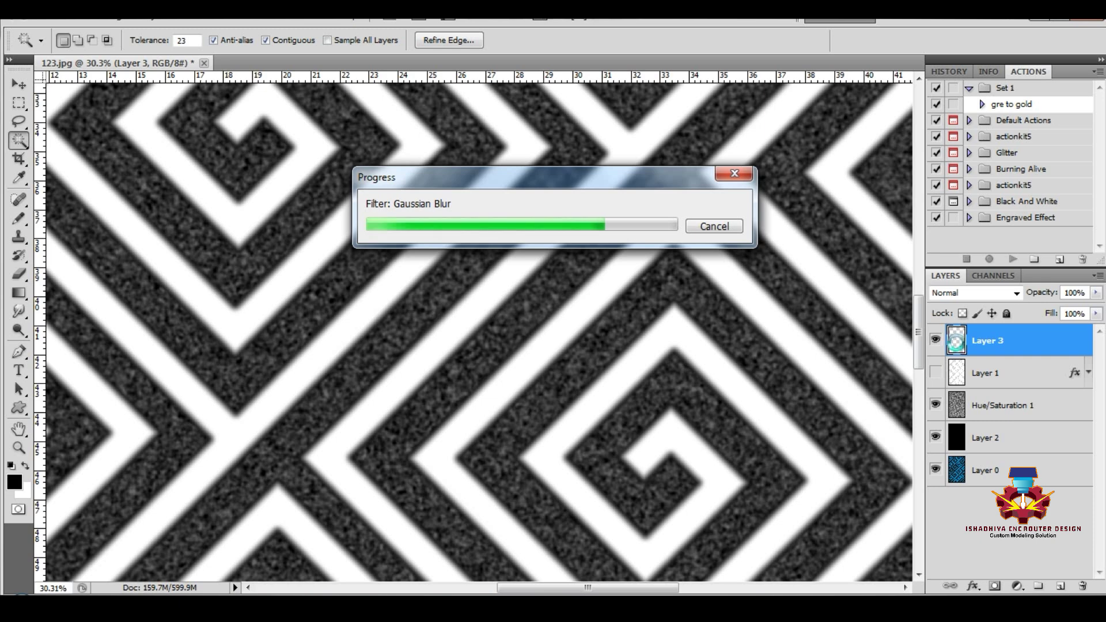
ctrl+click(955, 344)
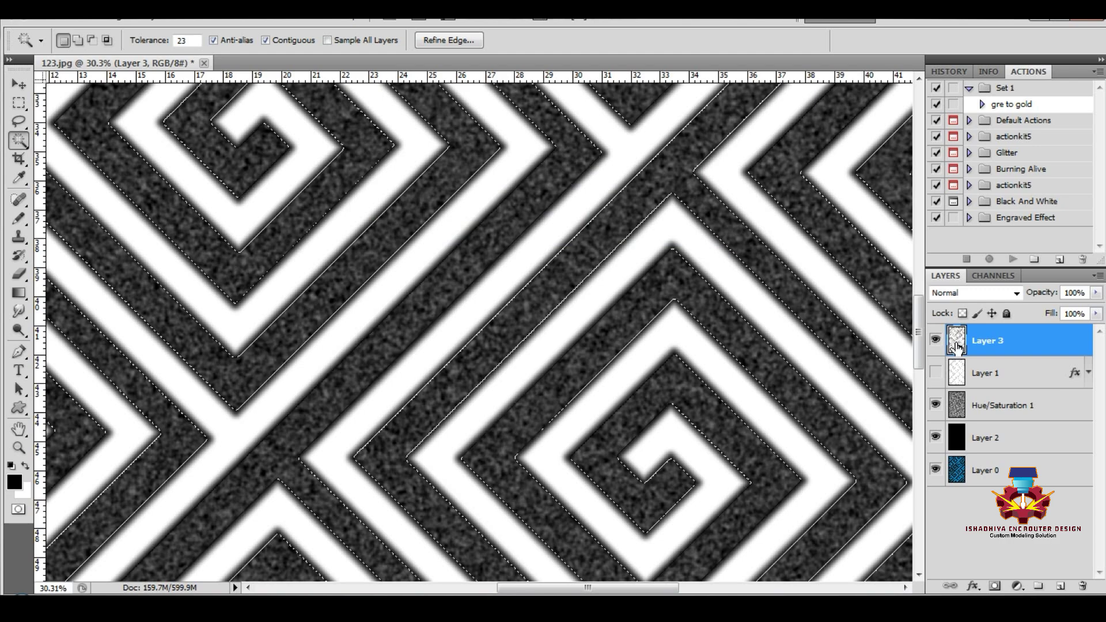
key(ctrl+d)
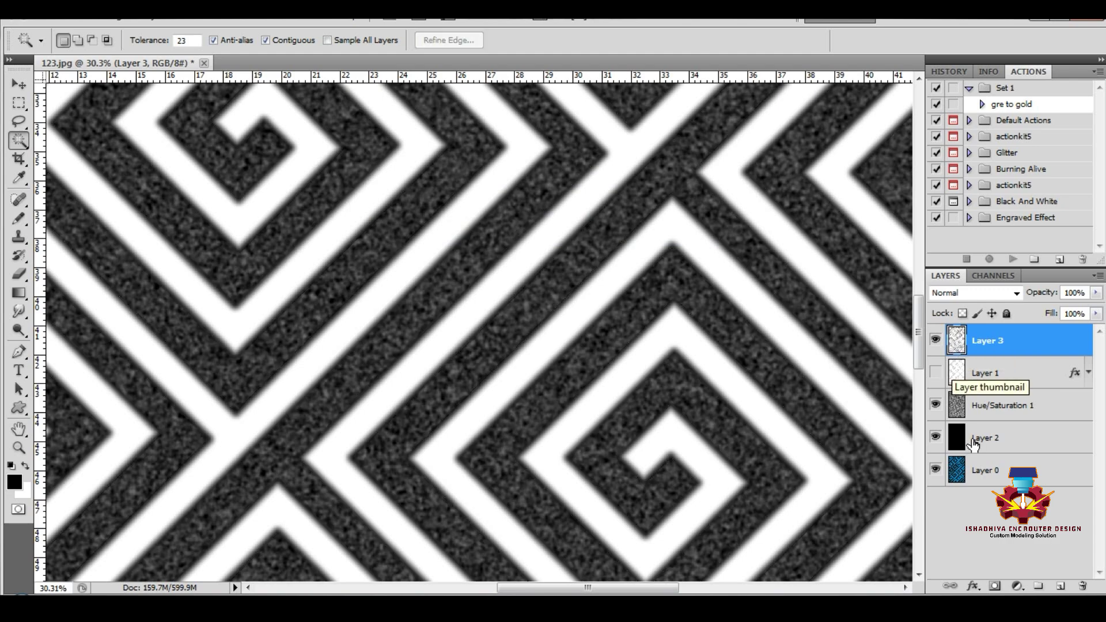
Save a JPEG copy of the relief image to the Desktop as 123--400X800.
click(996, 513)
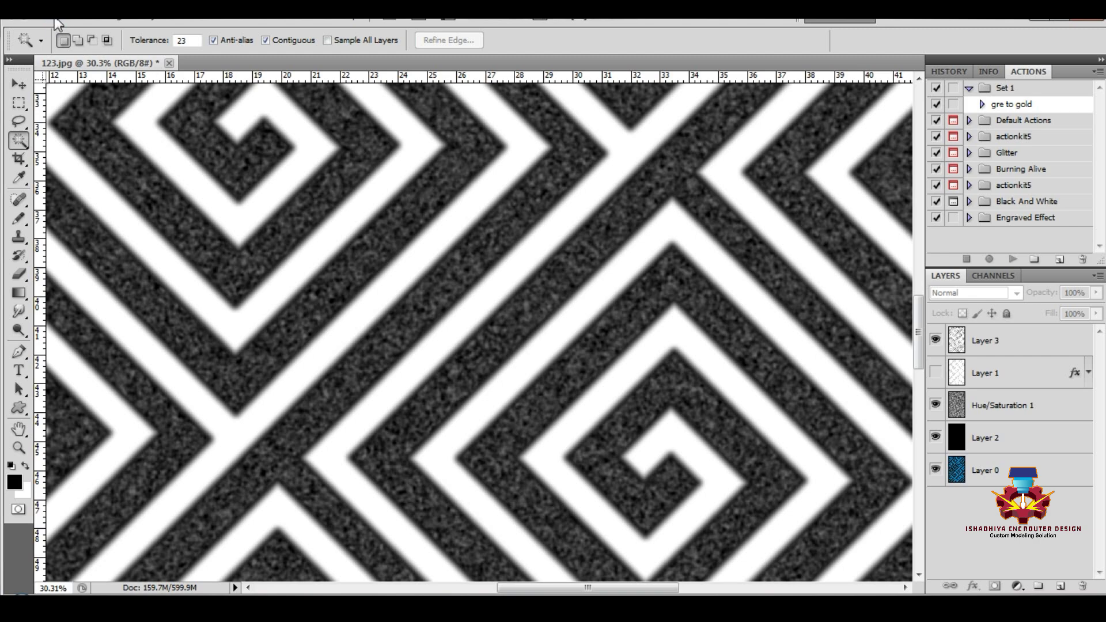
key(ctrl+shift+s)
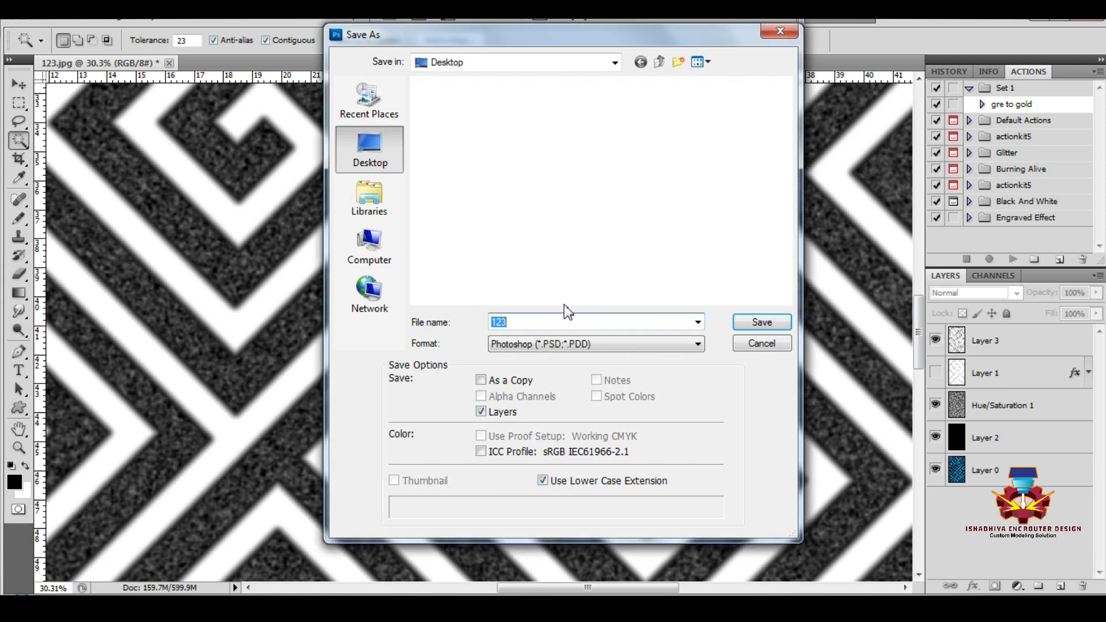
click(514, 348)
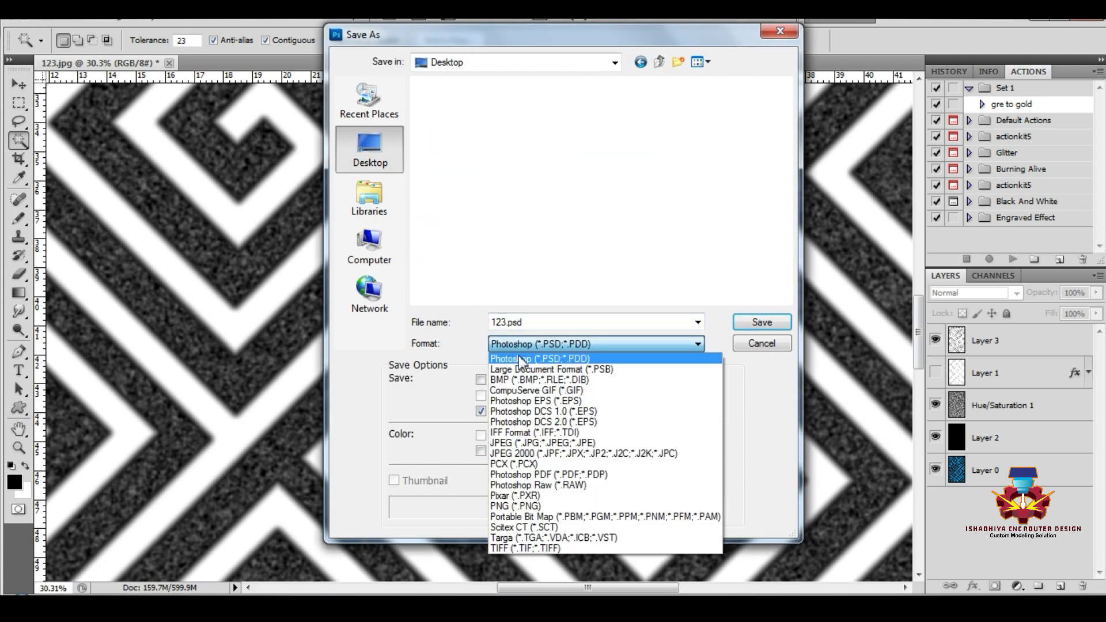
click(541, 442)
click(536, 321)
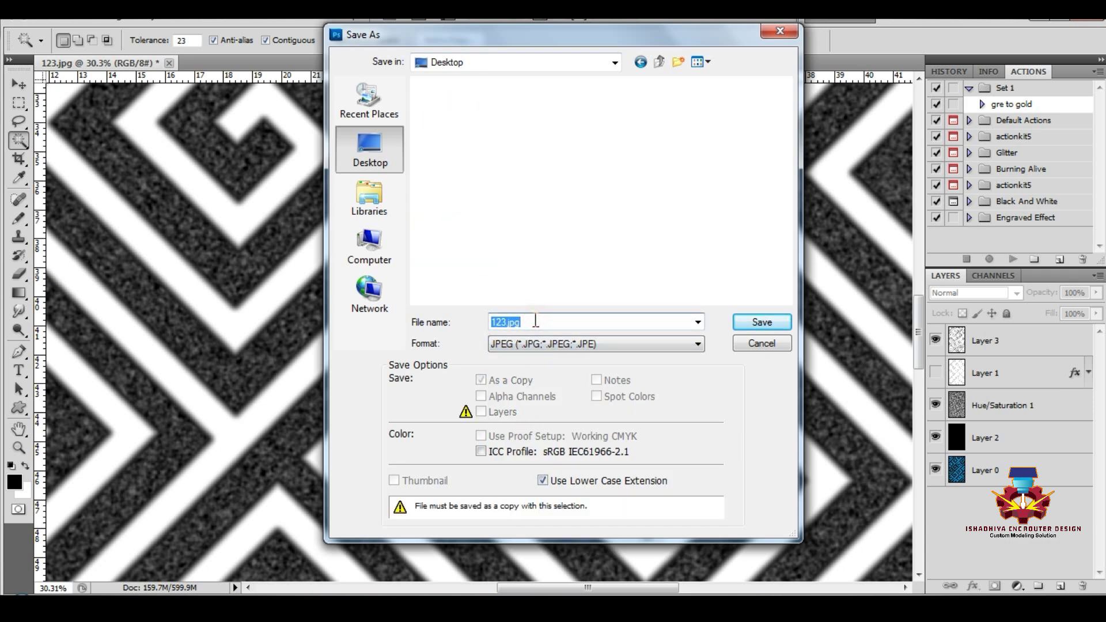
text(400X800)
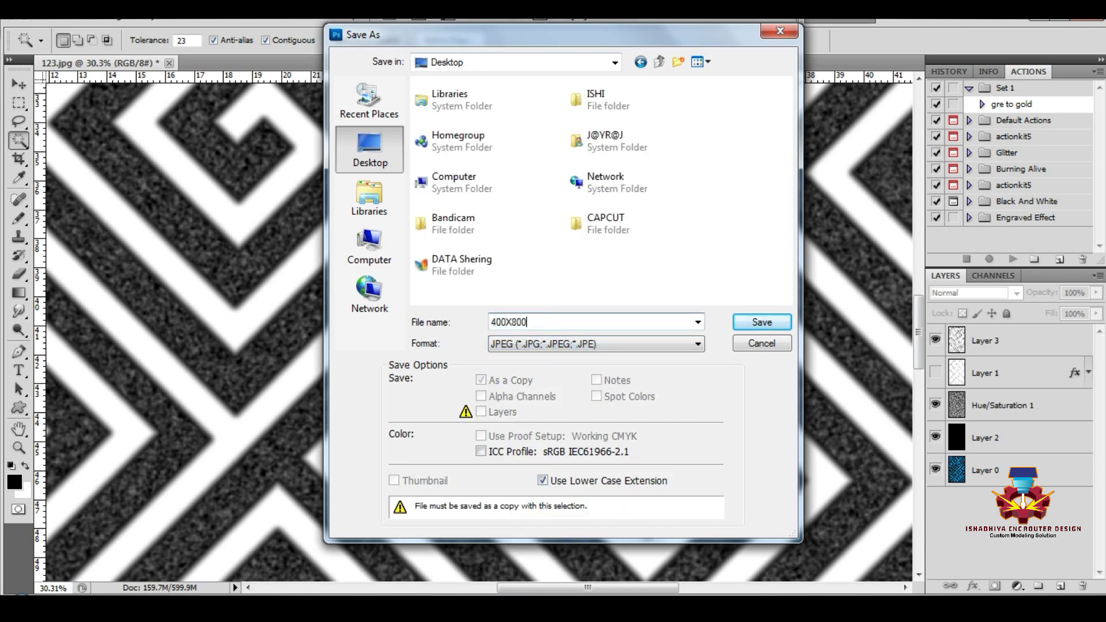
text(1233)
key(BackSpace)
text(-)
key(ctrl+a)
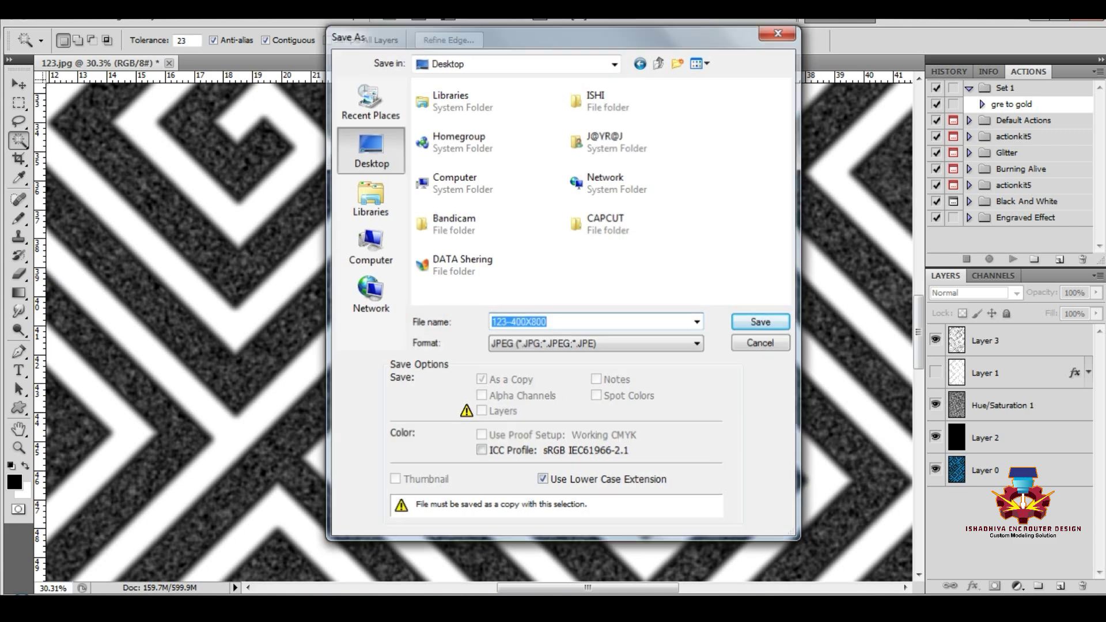
key(Return)
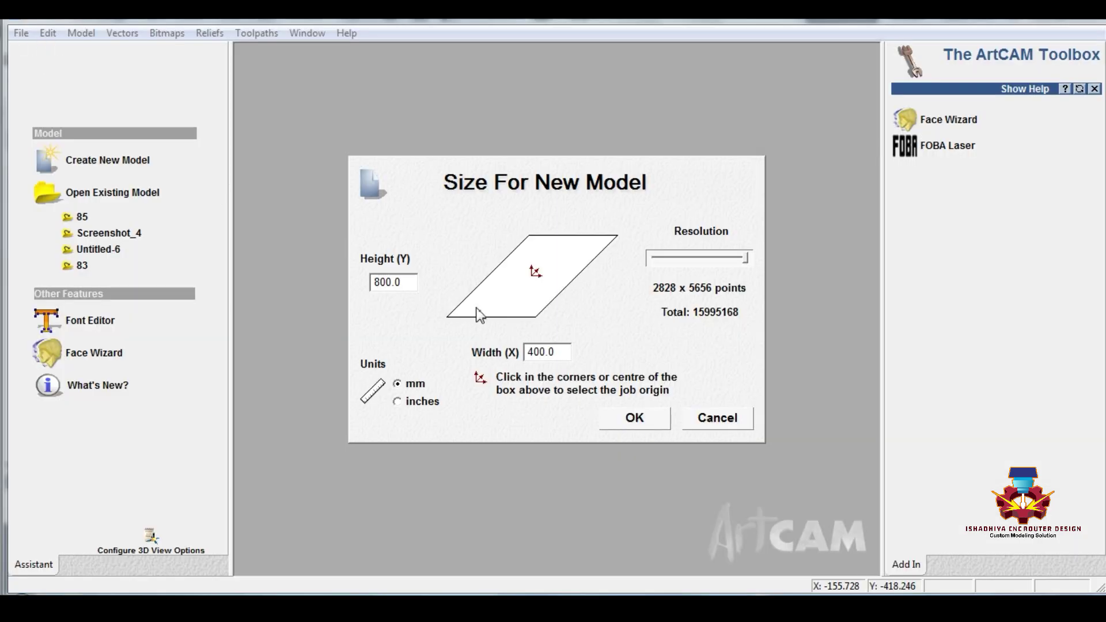
In ArtCAM, create a new model 500 mm wide and 800 mm high, and maximize its 2D view.
drag(560, 352, 520, 353)
text(5)
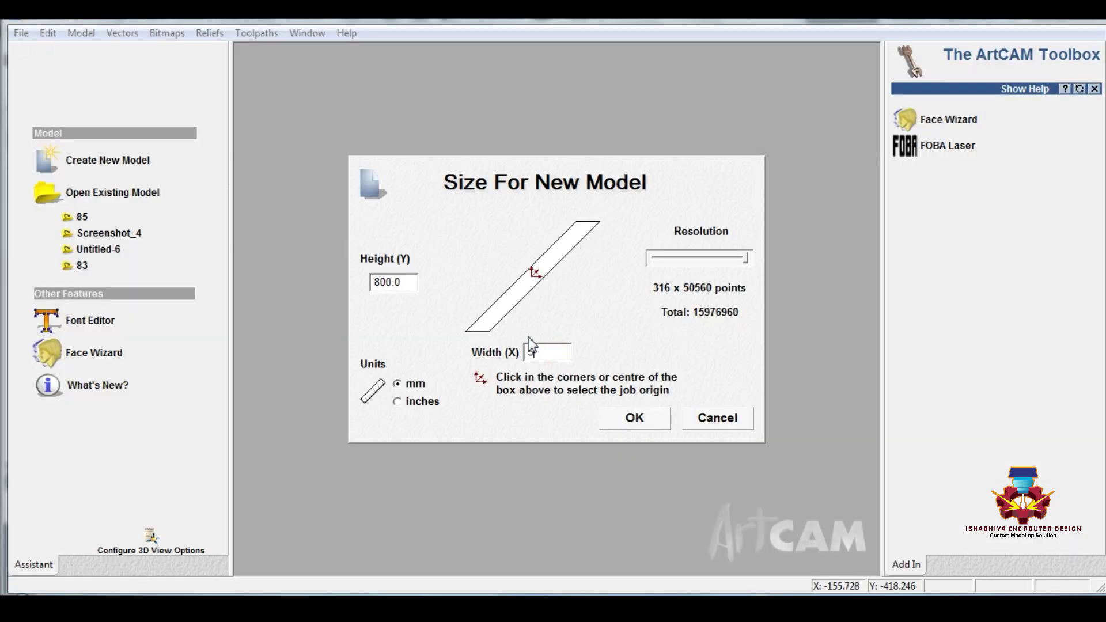
text(00)
click(636, 415)
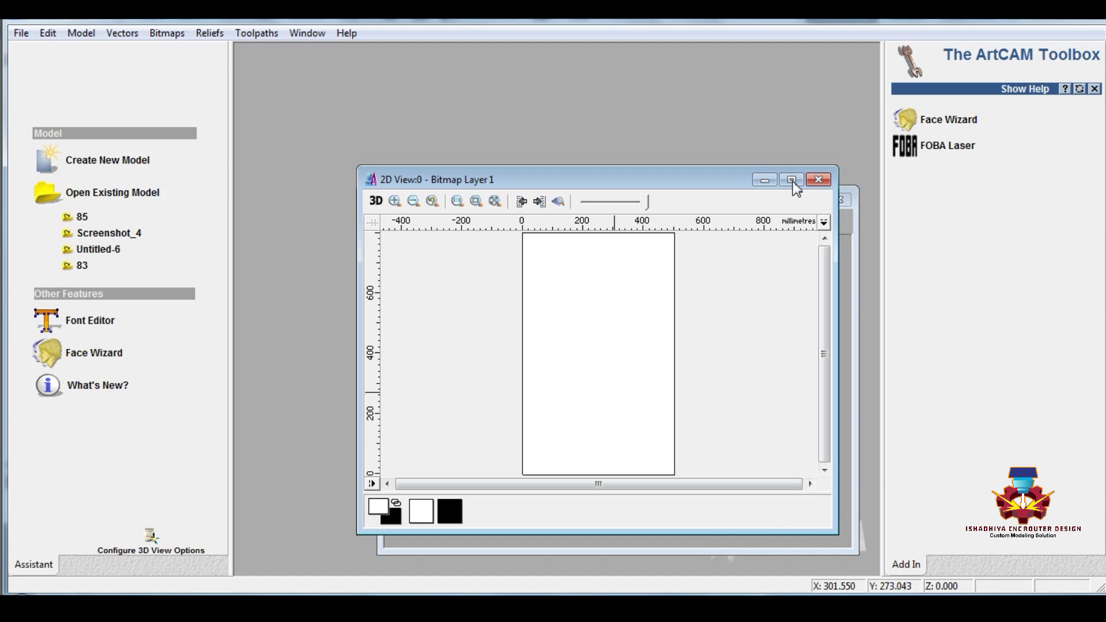
click(792, 181)
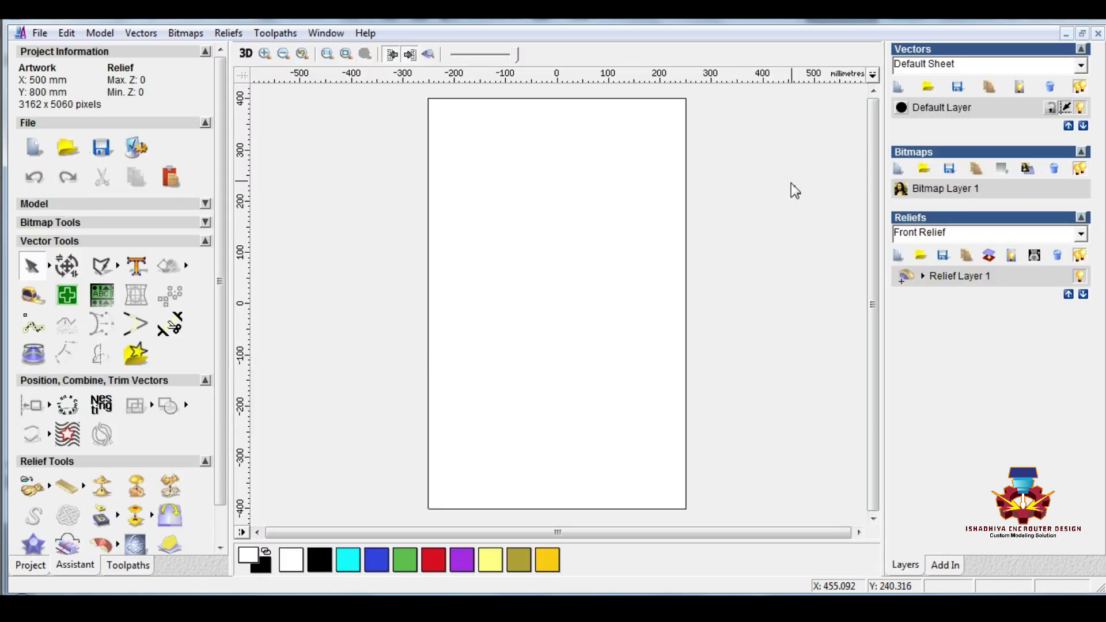
Turn on the relief preview in the 2D view and set up a Texture Relief over the whole layer, sourced from a file.
click(429, 56)
click(137, 488)
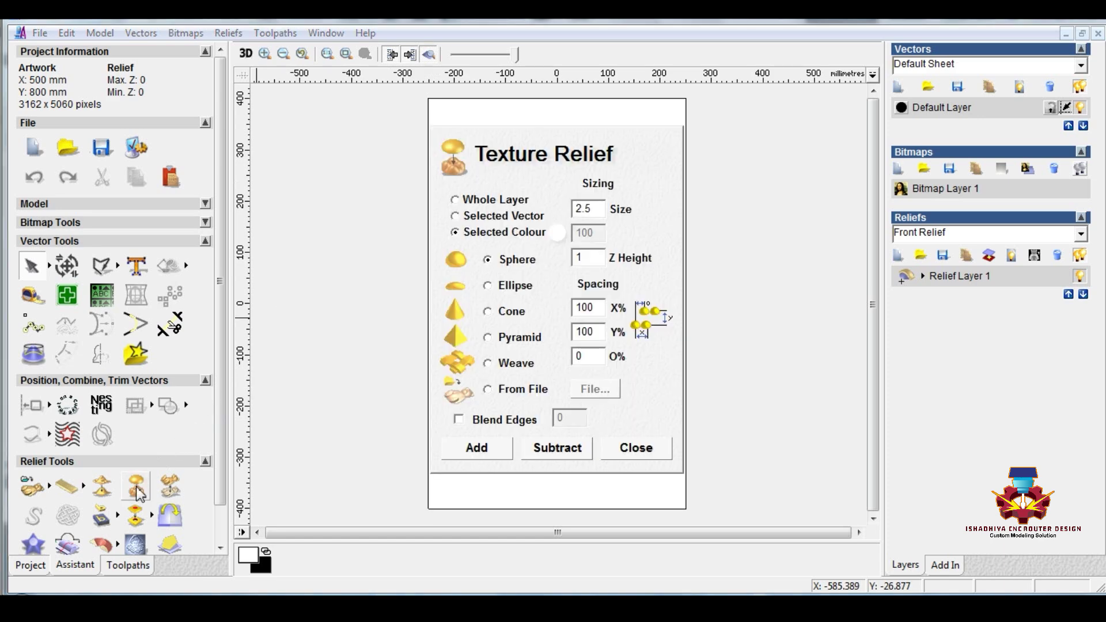
click(455, 199)
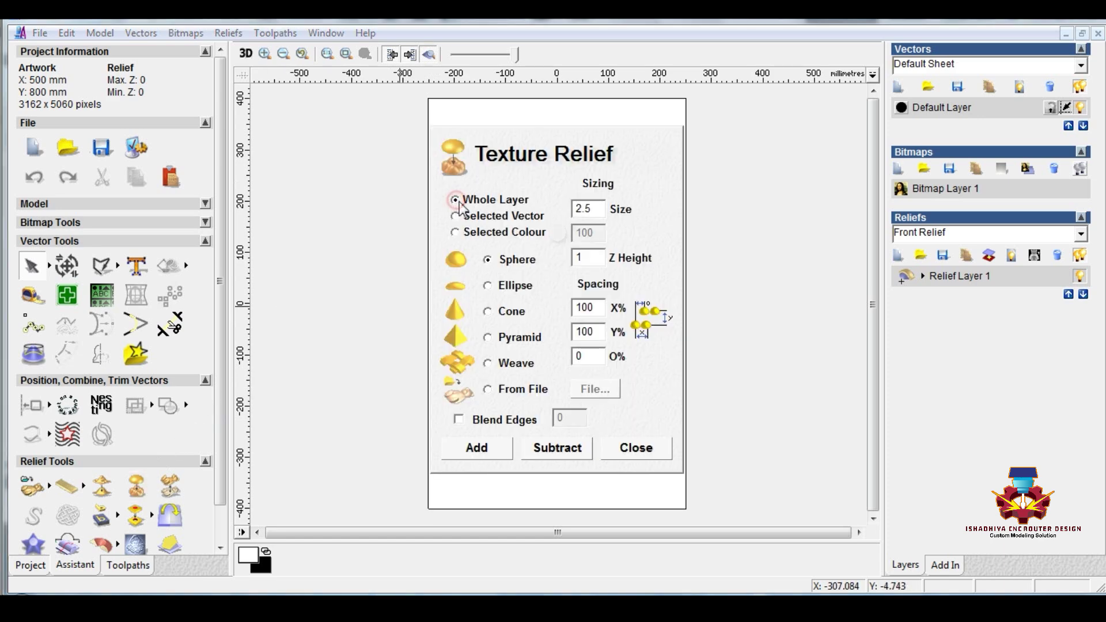
click(487, 389)
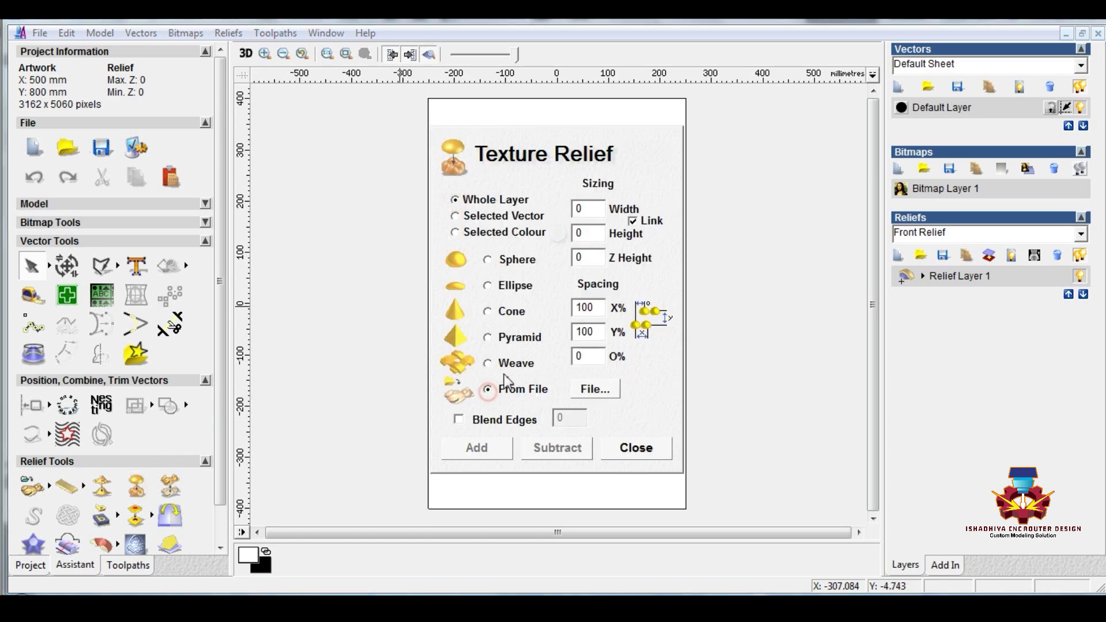
Load 123--400X800.jpg from the Desktop as the texture file, allowing all file types.
click(595, 391)
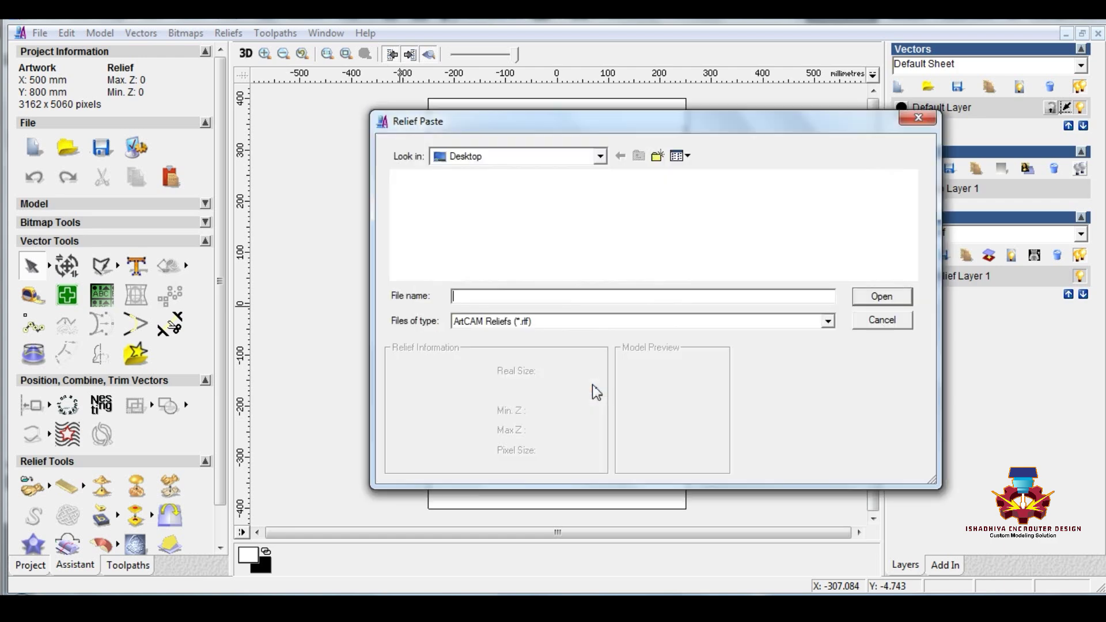
click(519, 321)
click(478, 389)
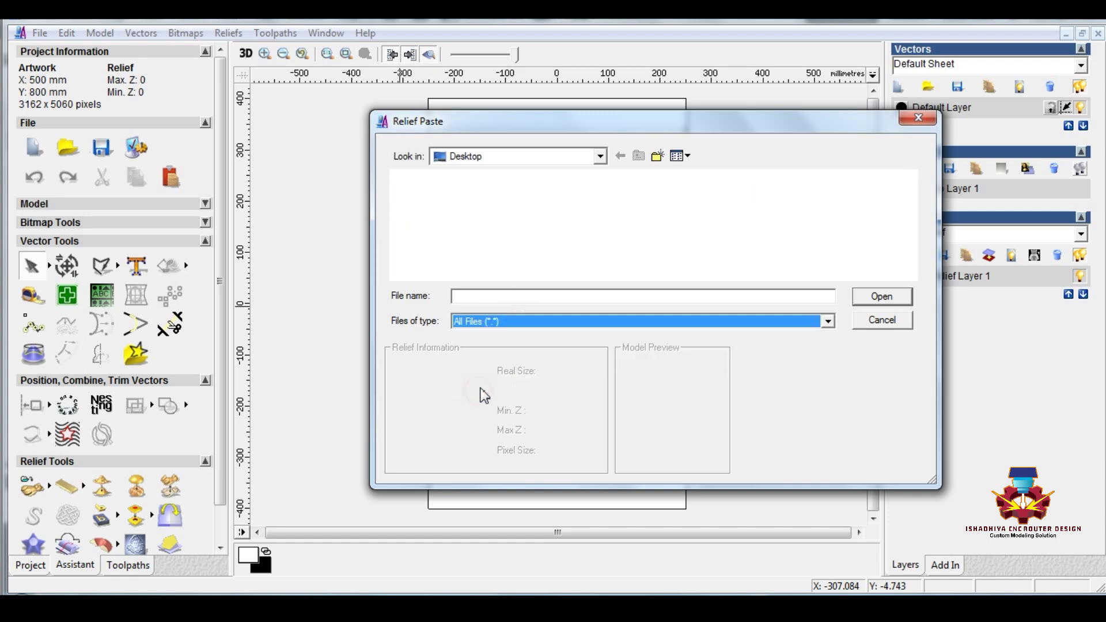
click(544, 290)
text(12)
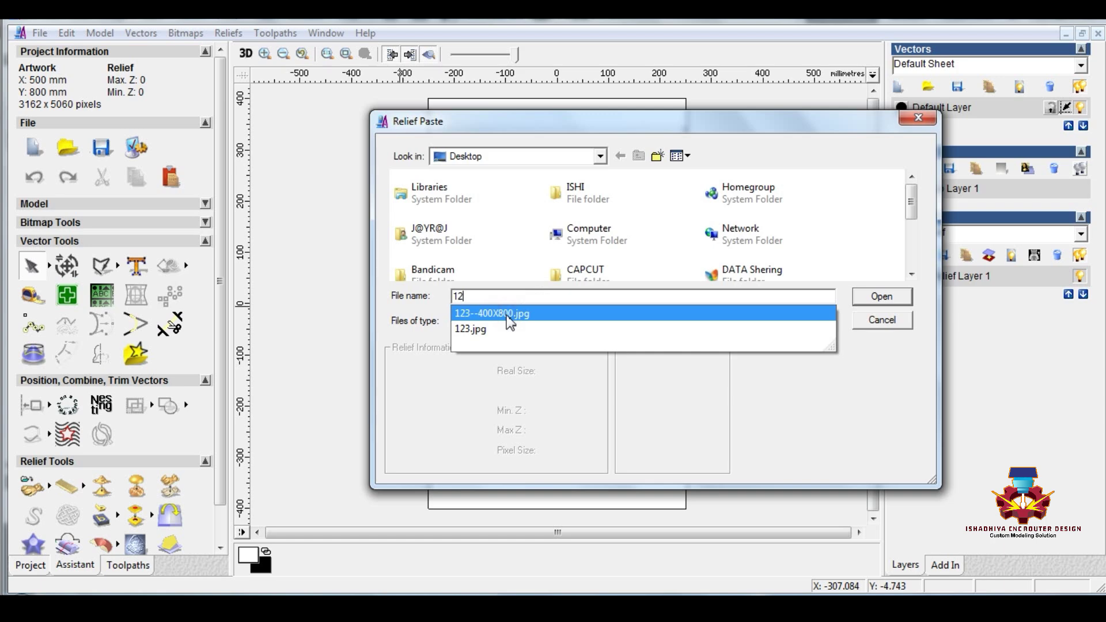
click(510, 314)
click(868, 299)
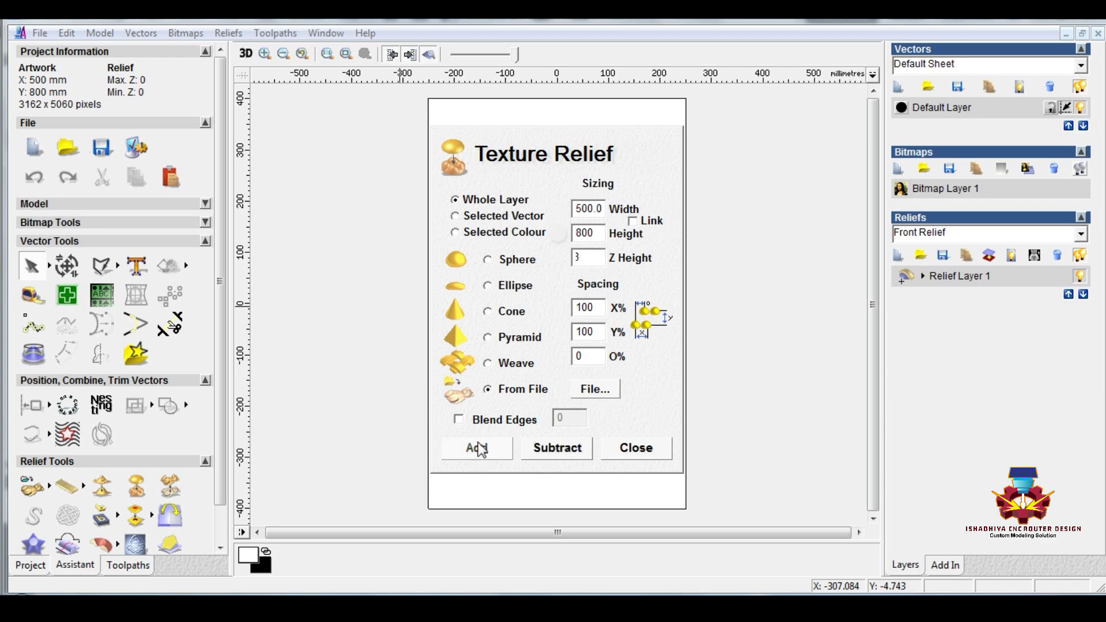
Add the texture to the relief with unlinked sizing: width 500, height 800 and Z height 3, and close the settings.
click(478, 449)
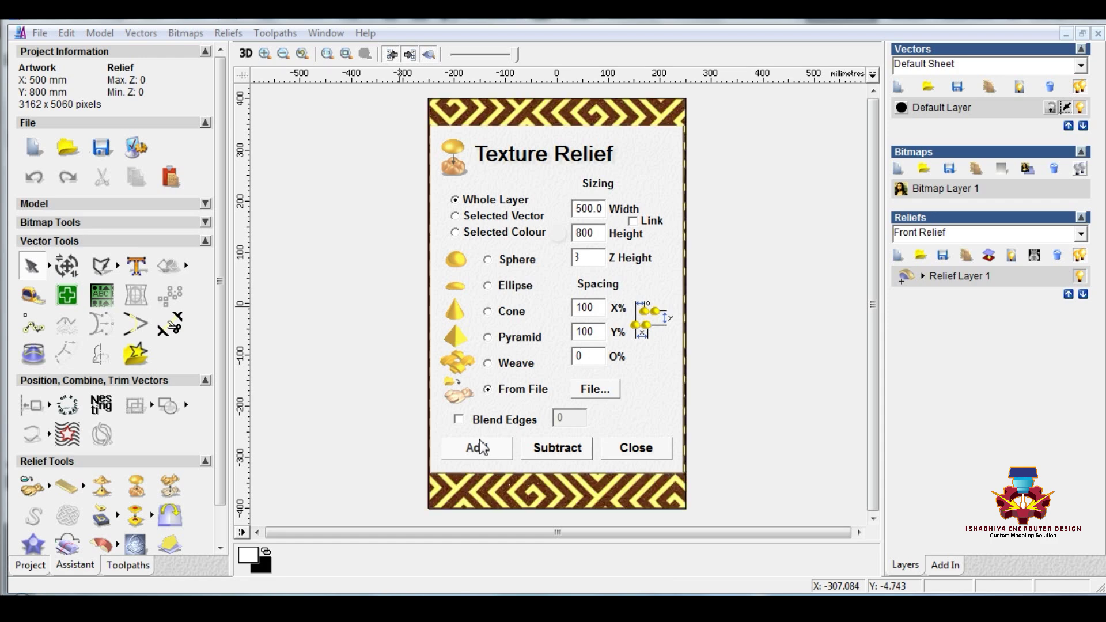
click(637, 447)
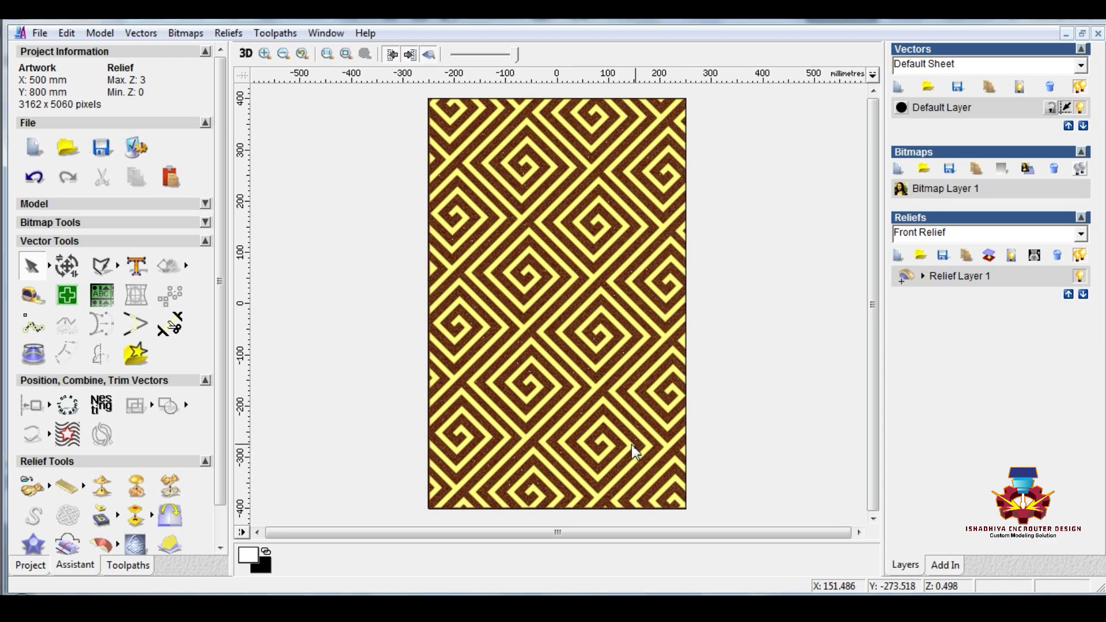
Examine the spiral relief and its textured background up close in 2D and 3D, including from the side.
scroll(532, 287, up, 2)
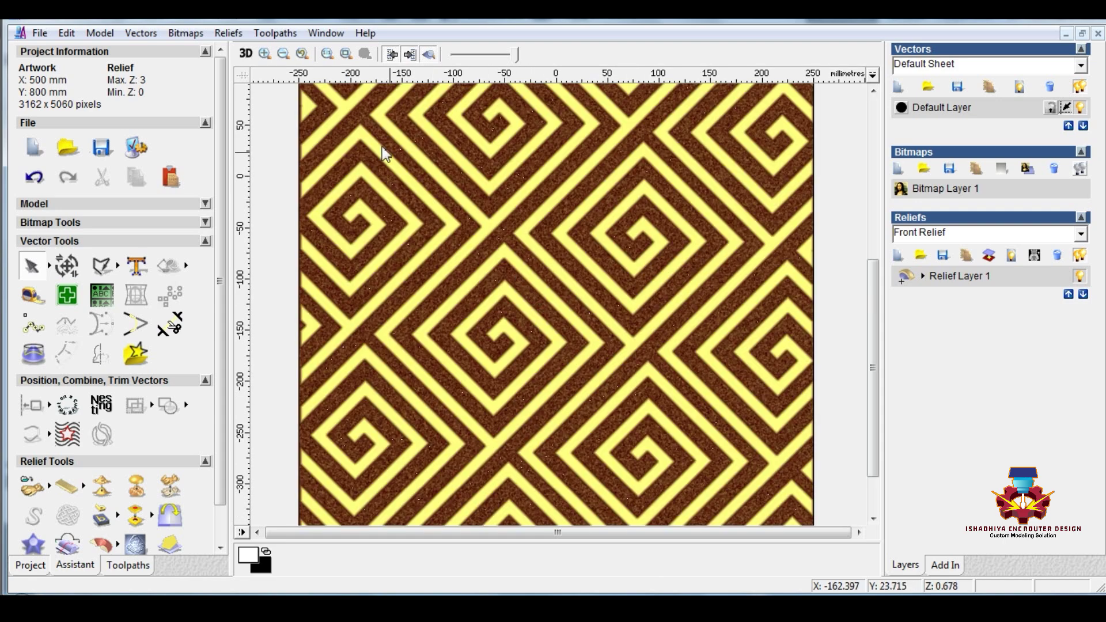
click(246, 53)
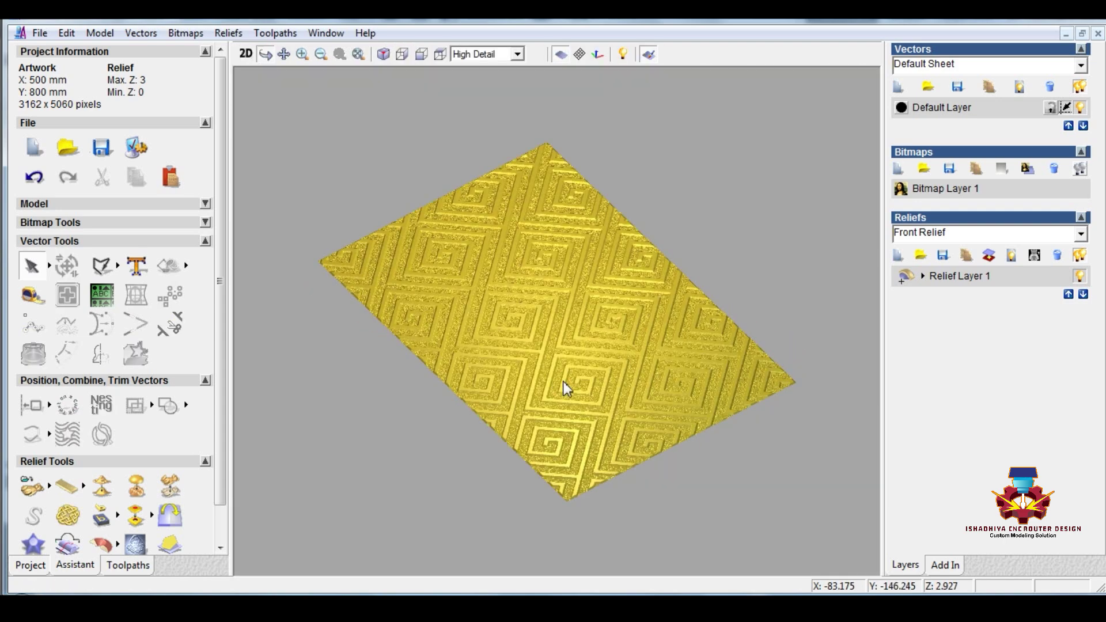
scroll(560, 369, up, 4)
scroll(548, 347, up, 5)
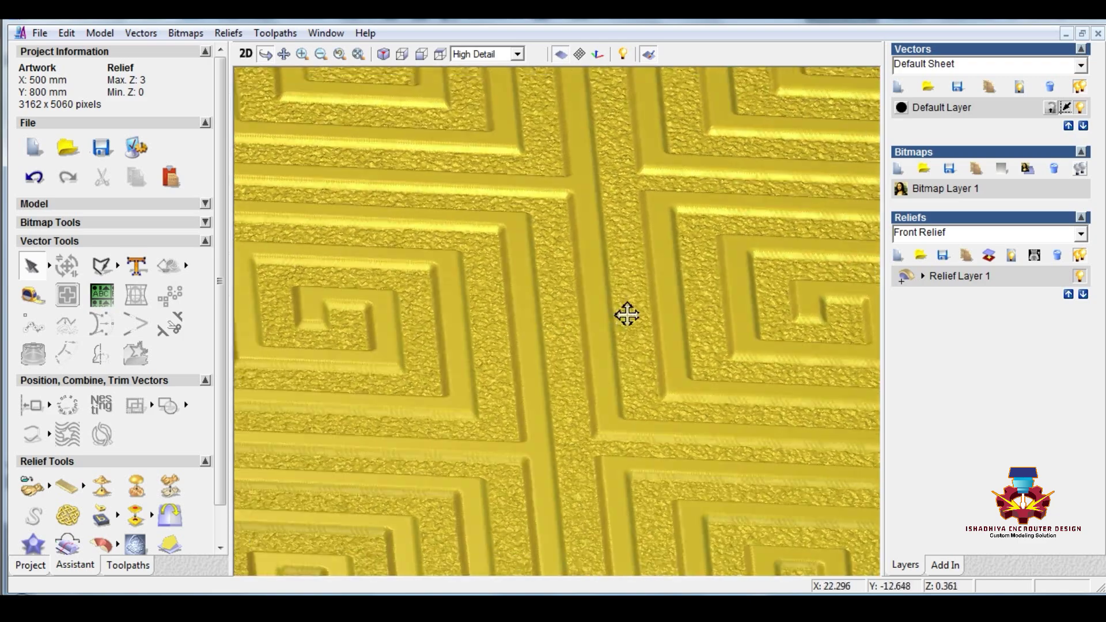
drag(612, 314, 577, 377)
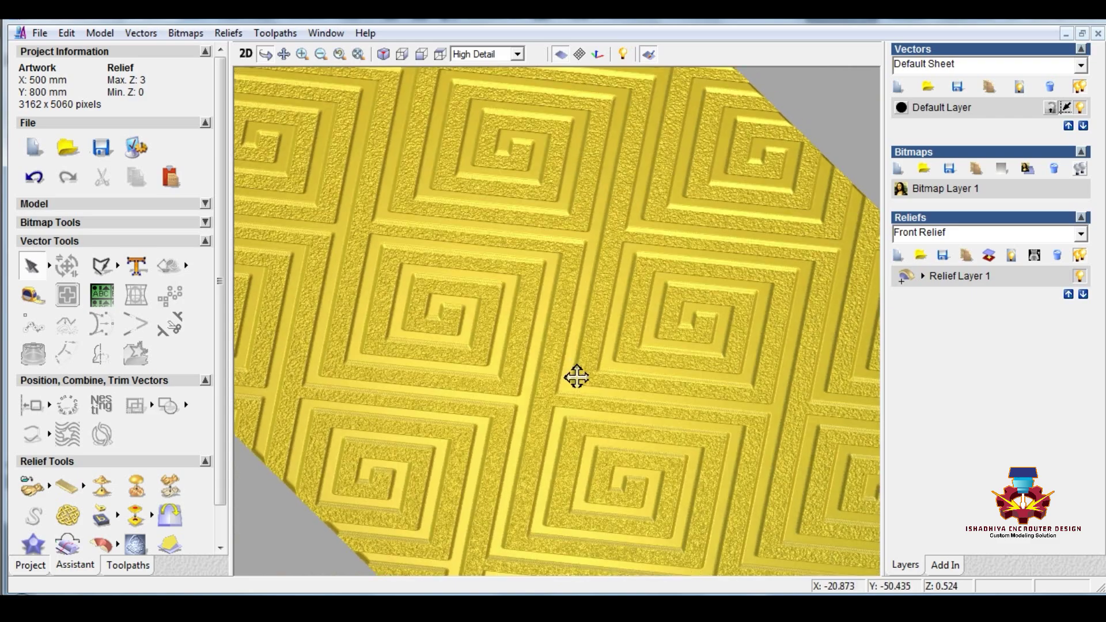
drag(609, 443, 618, 405)
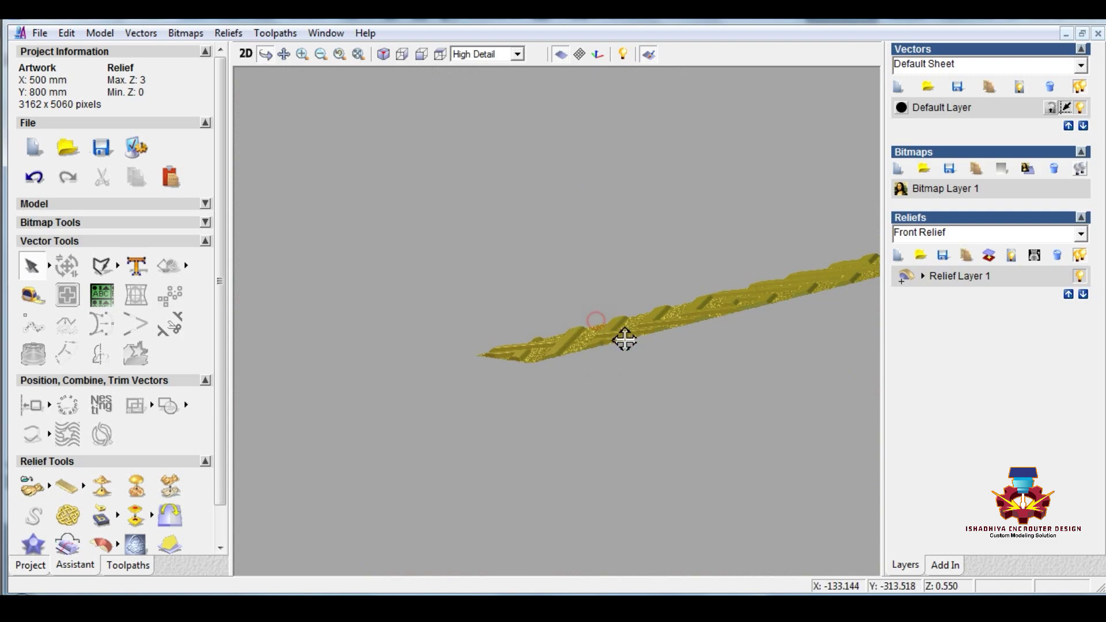
drag(624, 341, 597, 382)
drag(514, 346, 651, 360)
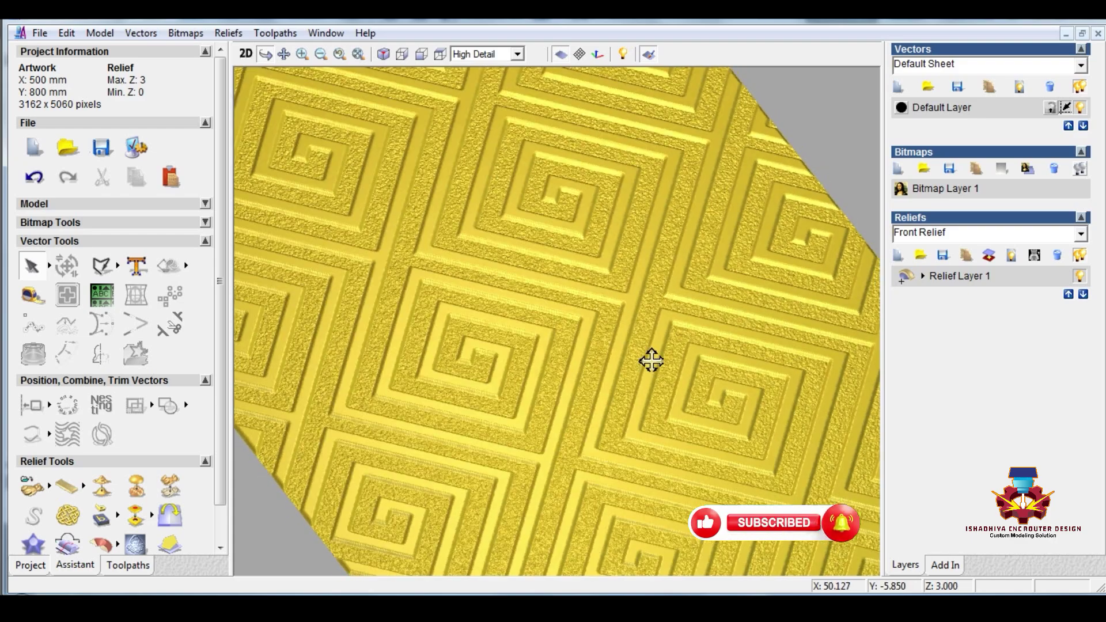